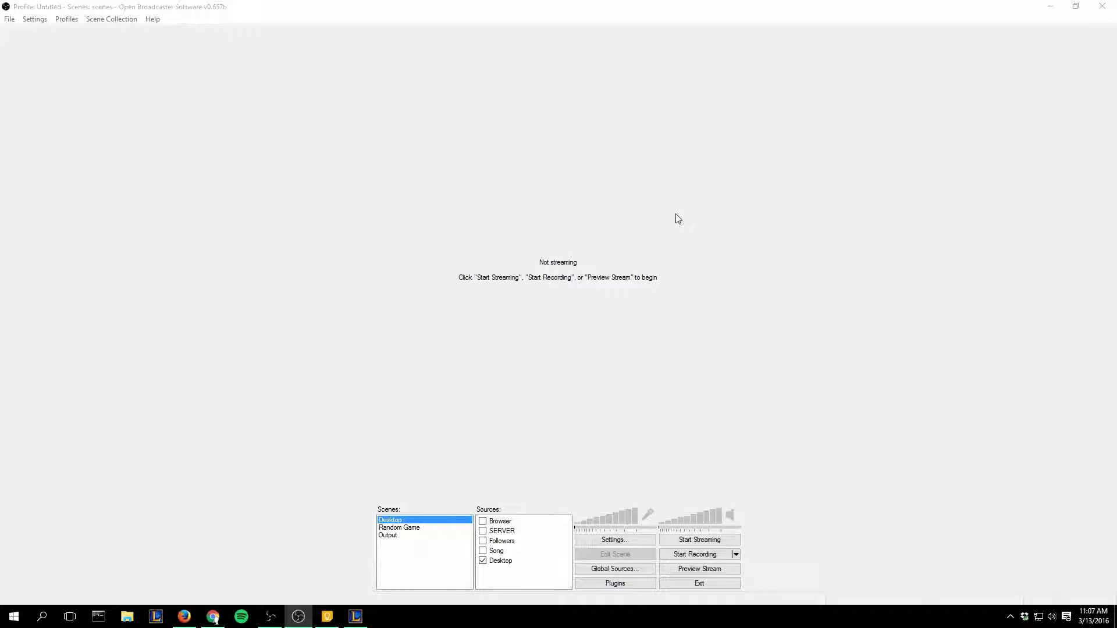
- Look through the Output, Random Game and Desktop scenes and start the stream preview
{"action": "left_click", "coordinate": [398, 535]}
{"action": "left_click", "coordinate": [430, 528]}
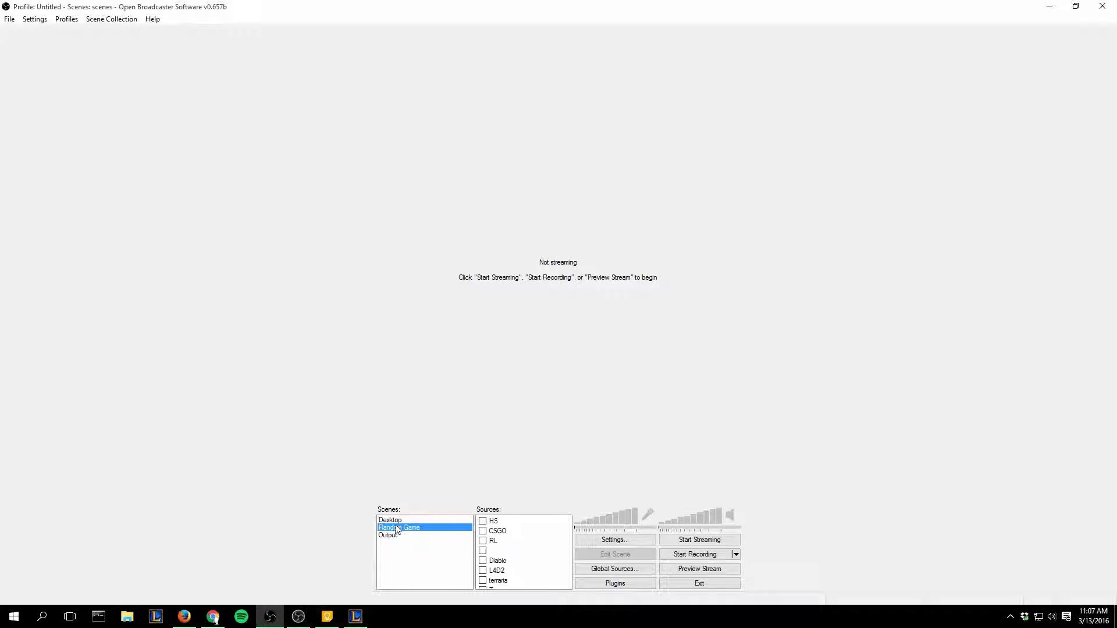
{"action": "left_click", "coordinate": [393, 520]}
{"action": "left_click", "coordinate": [699, 569]}
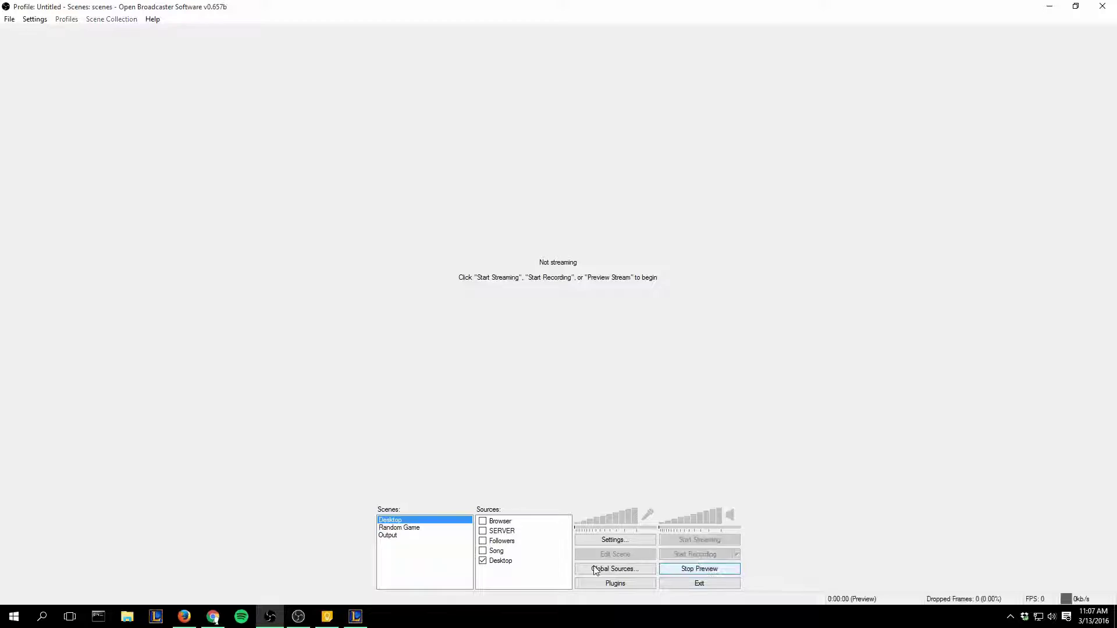
{"action": "left_click", "coordinate": [397, 535]}
{"action": "left_click", "coordinate": [407, 527]}
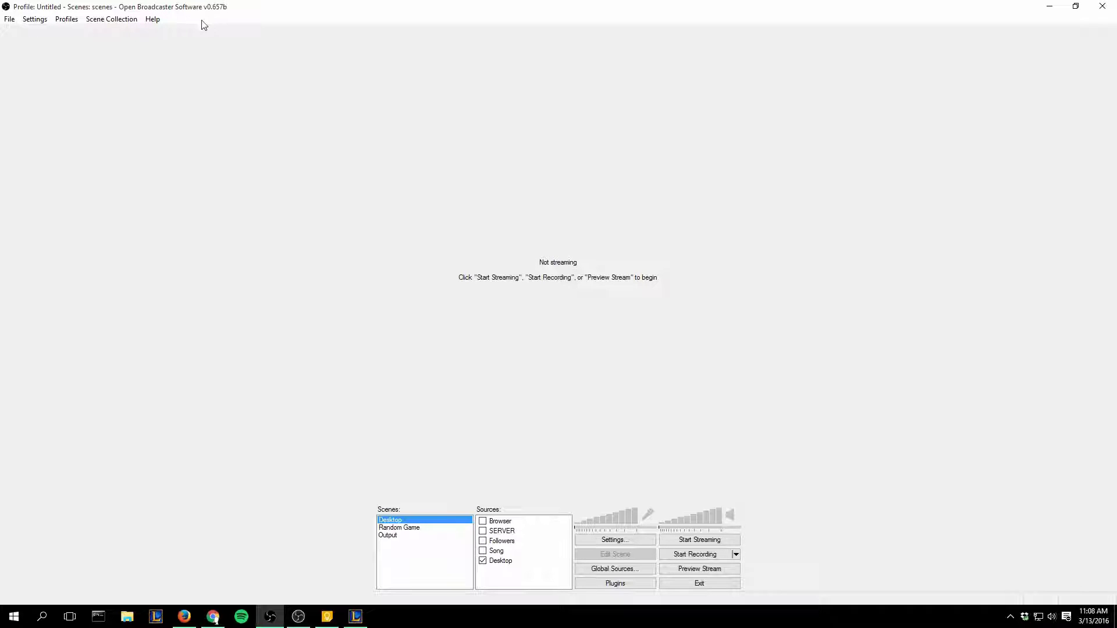
- Bring the OBS window to the front and move it aside on screen
{"action": "key", "text": "alt+Tab"}
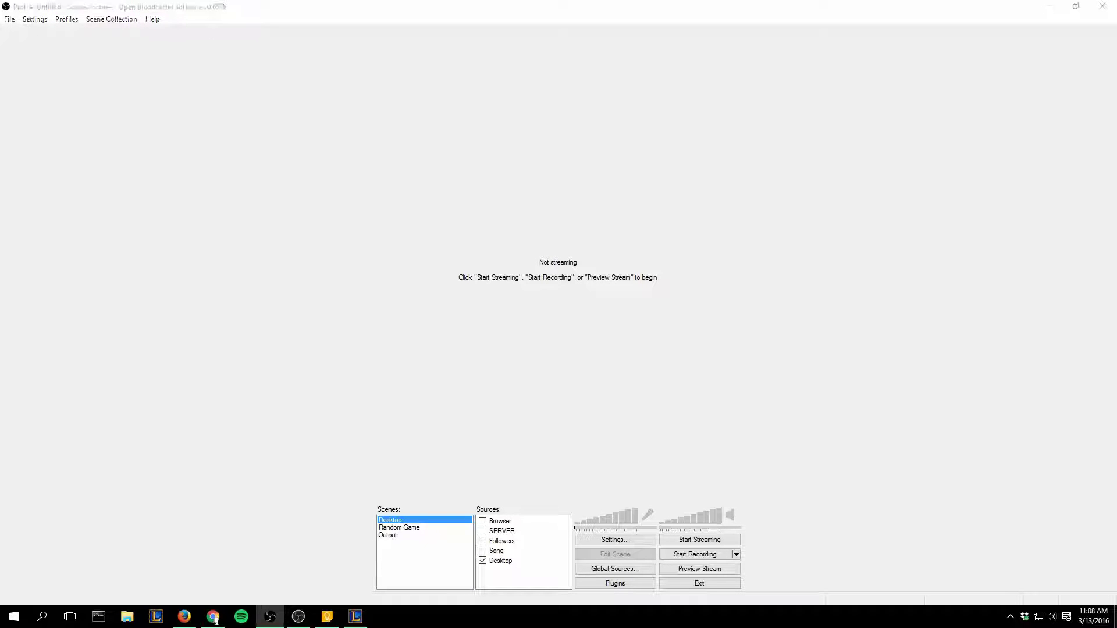
{"action": "left_click_drag", "start_coordinate": [292, 221], "coordinate": [394, 62]}
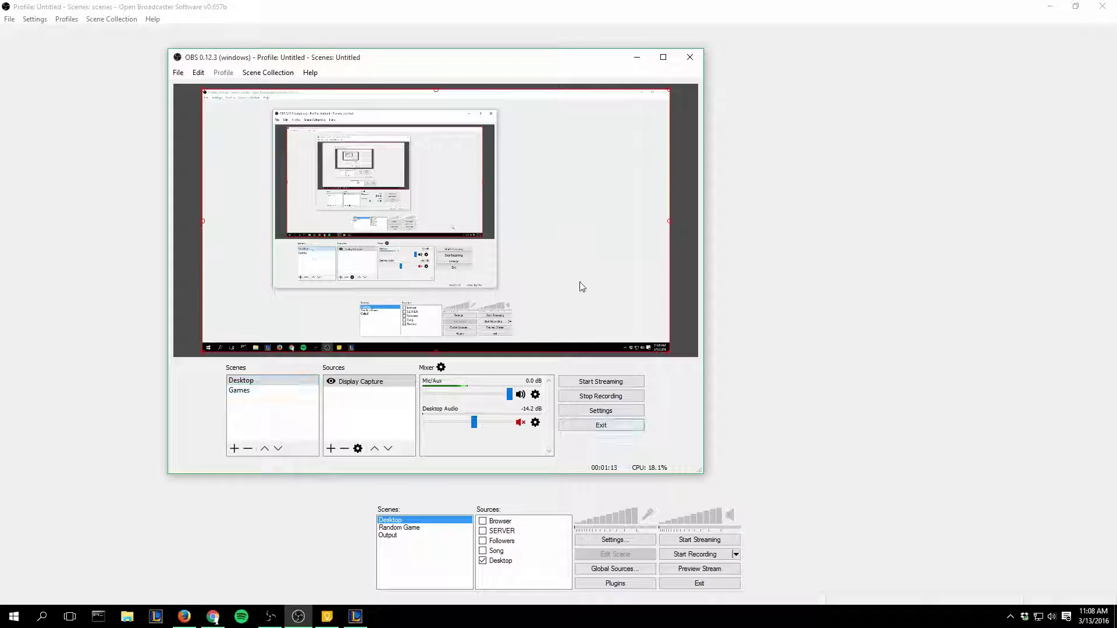
{"action": "left_click_drag", "start_coordinate": [448, 65], "coordinate": [411, 75]}
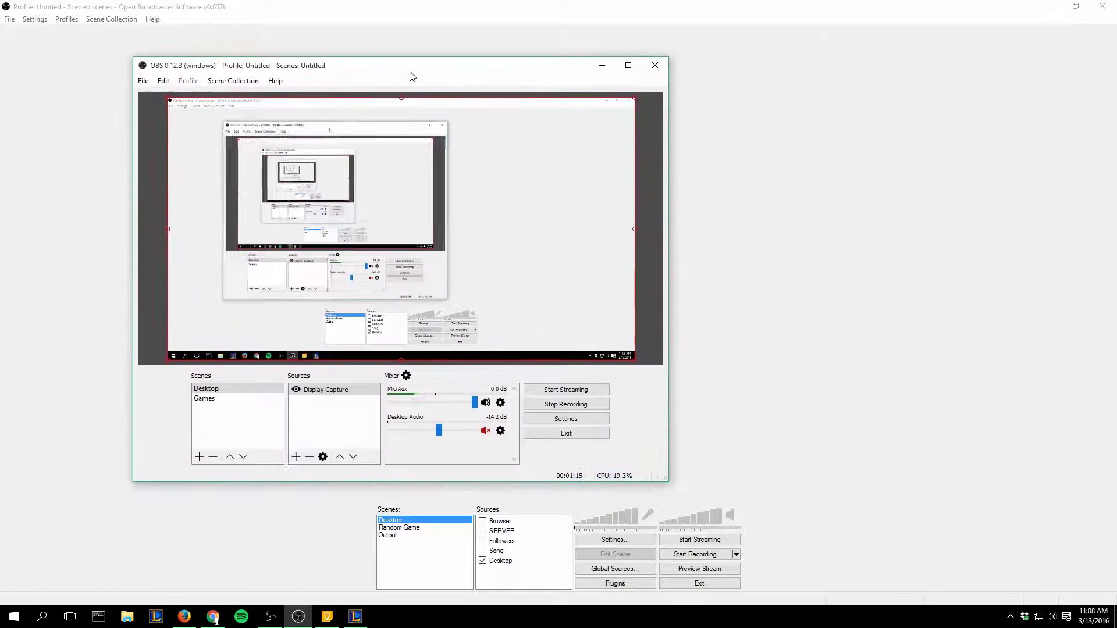
{"action": "left_click_drag", "start_coordinate": [319, 75], "coordinate": [186, 89]}
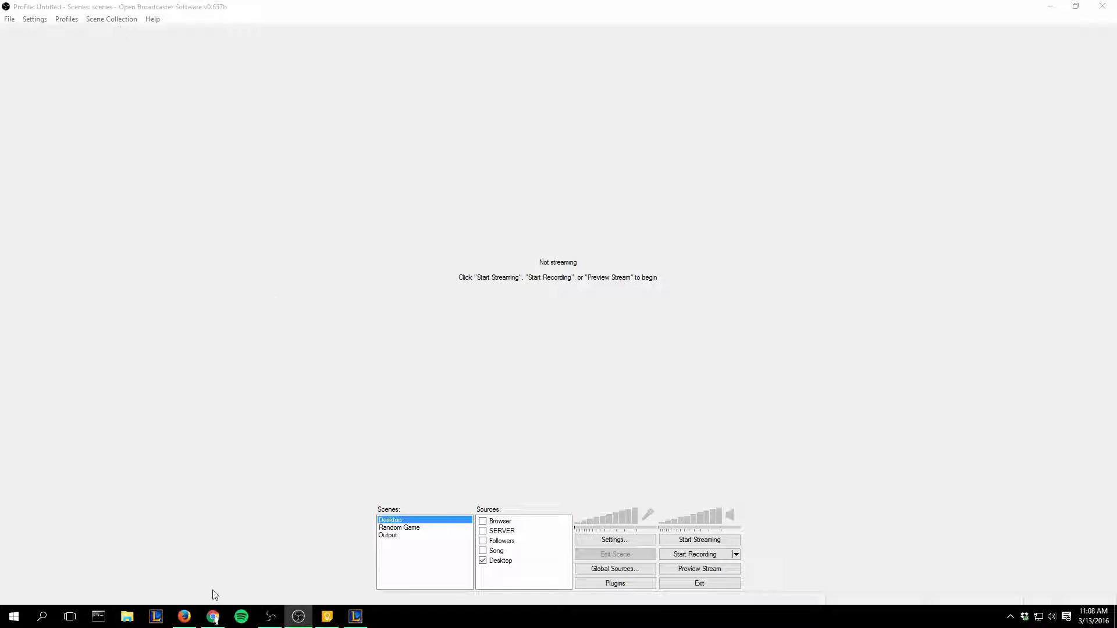
- Search 'obs' in Chrome, open the obsproject.com site, then minimize Chrome back to OBS
{"action": "left_click", "coordinate": [213, 616]}
{"action": "left_click", "coordinate": [174, 22]}
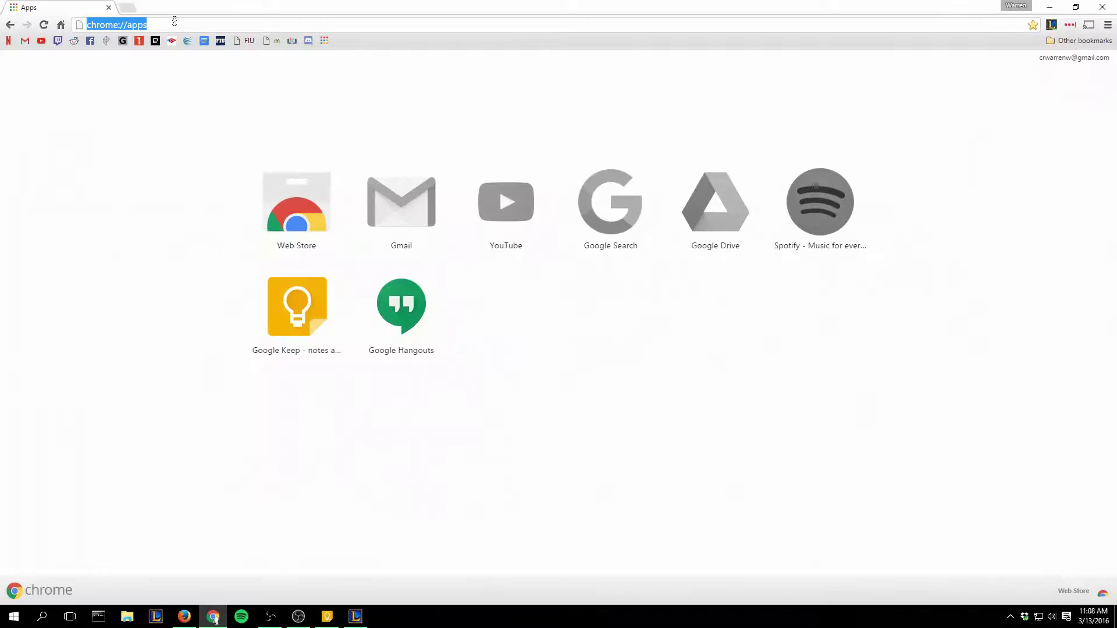
{"action": "type", "text": "obs"}
{"action": "key", "text": "Return"}
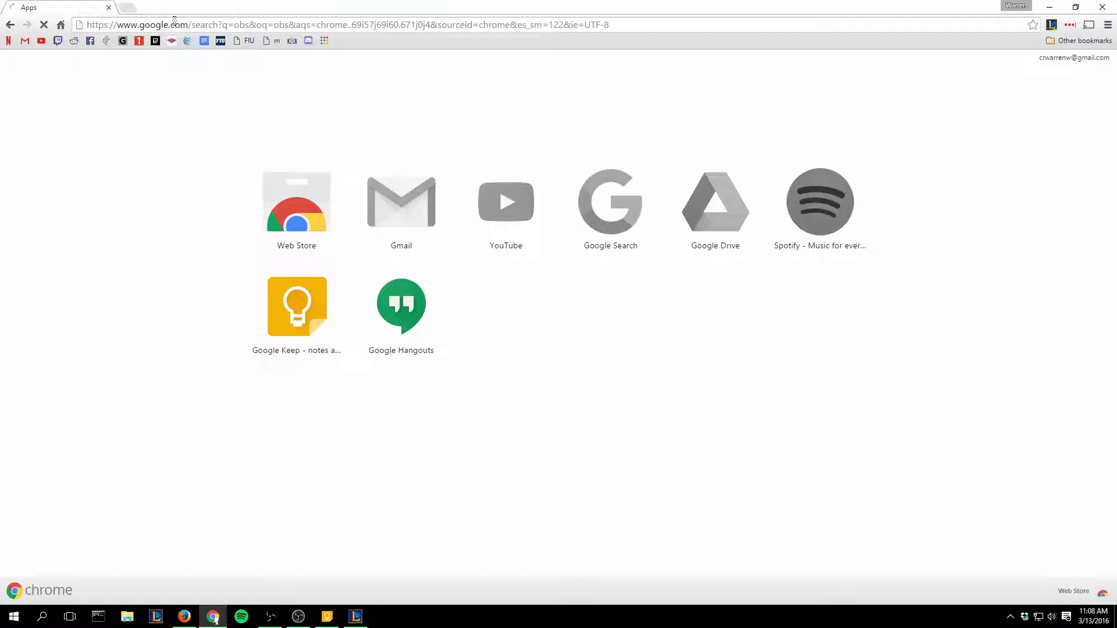
{"action": "left_click", "coordinate": [169, 156]}
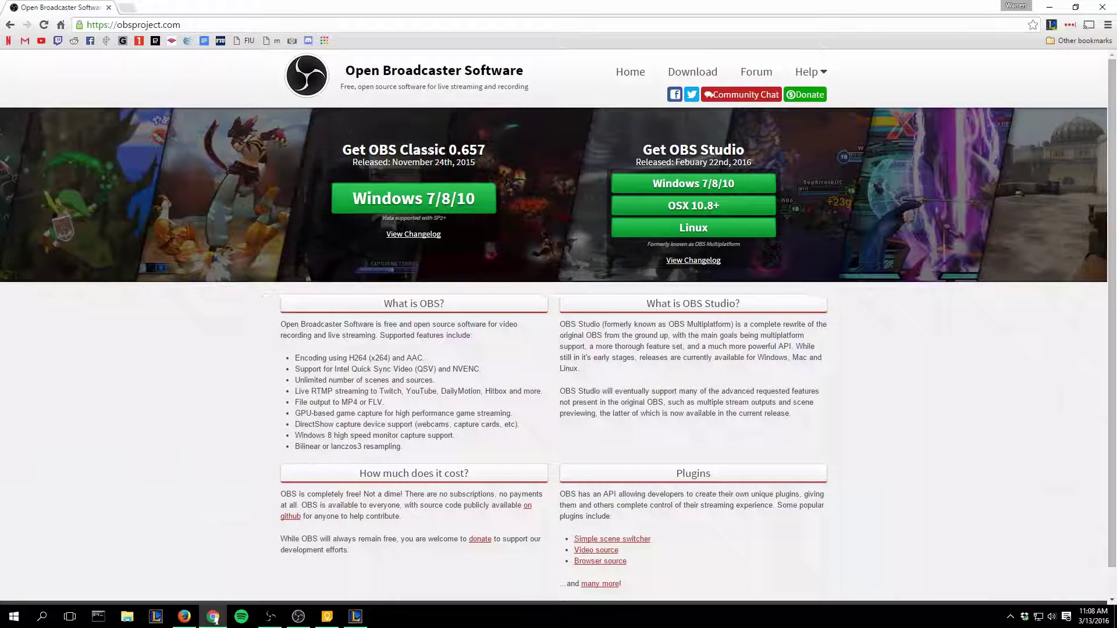
{"action": "left_click", "coordinate": [1055, 8]}
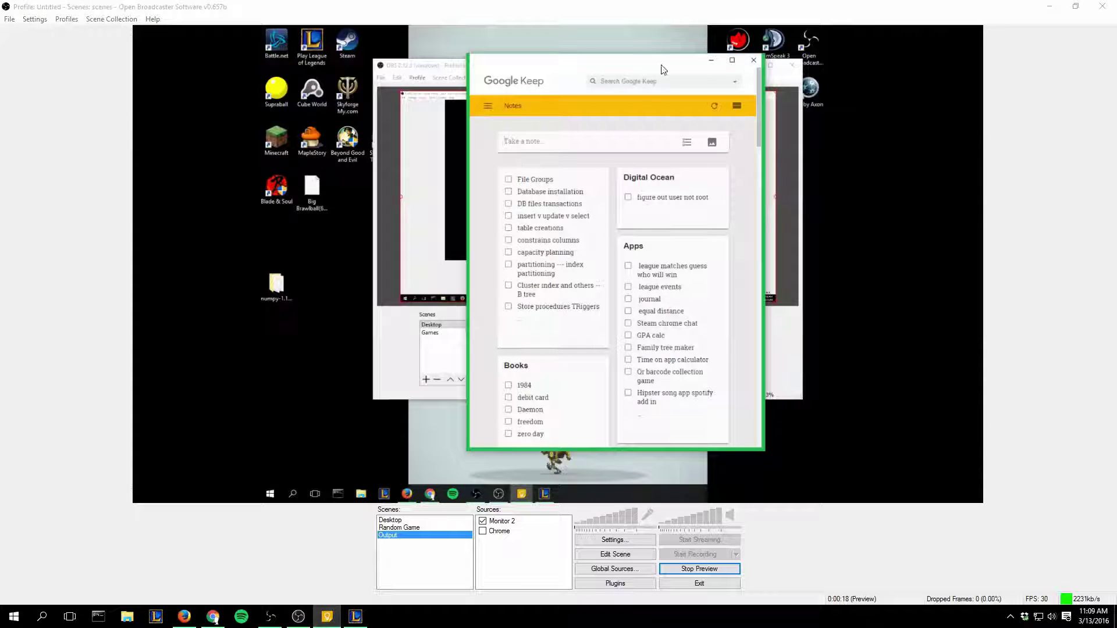
- Return to OBS Classic, stop the preview, and choose Add Scene from the Scenes list menu
{"action": "left_click", "coordinate": [455, 531]}
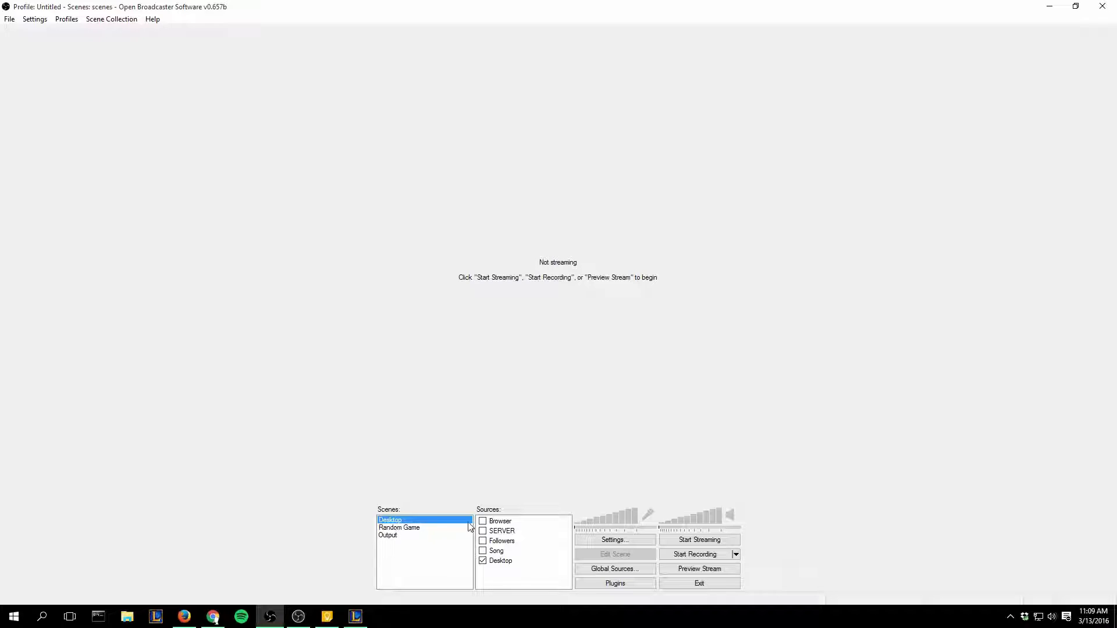
{"action": "right_click", "coordinate": [415, 520]}
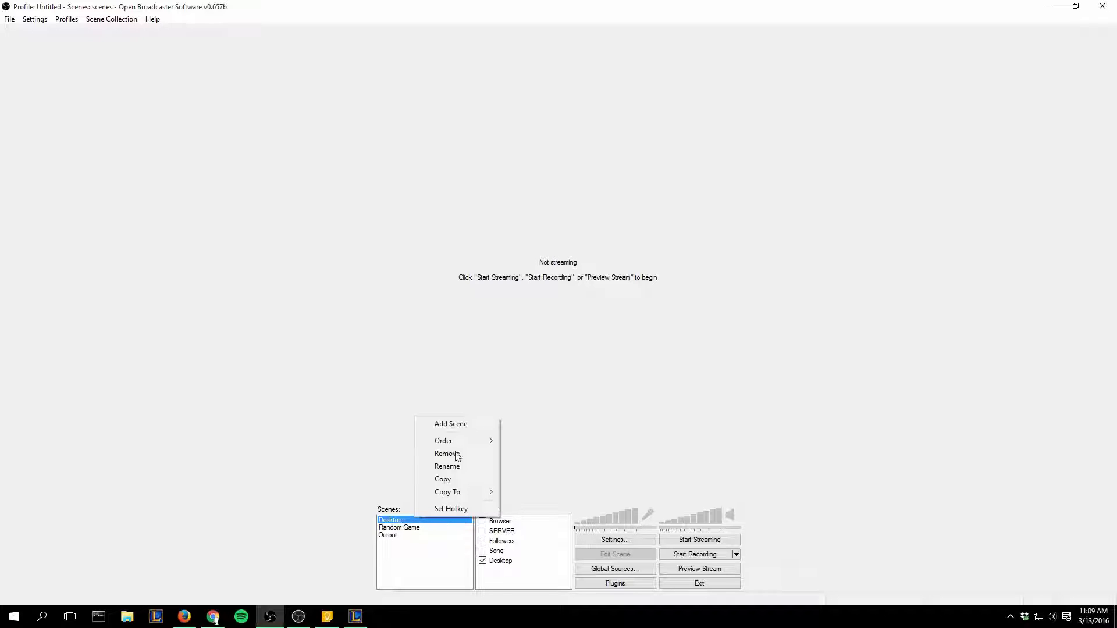
{"action": "left_click", "coordinate": [450, 424]}
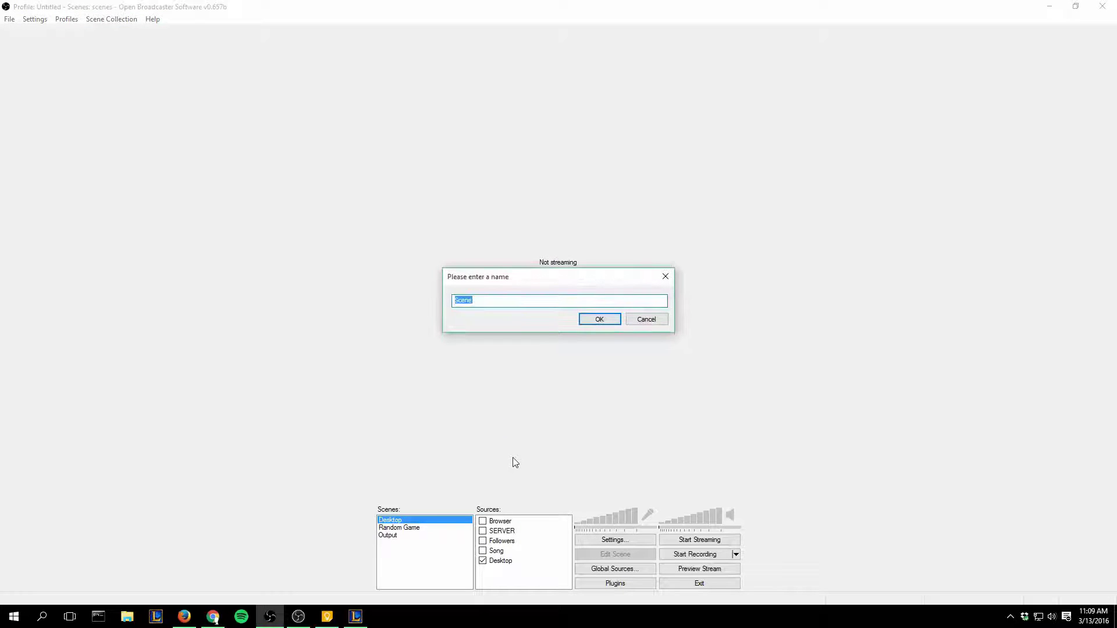
{"action": "left_click", "coordinate": [355, 617]}
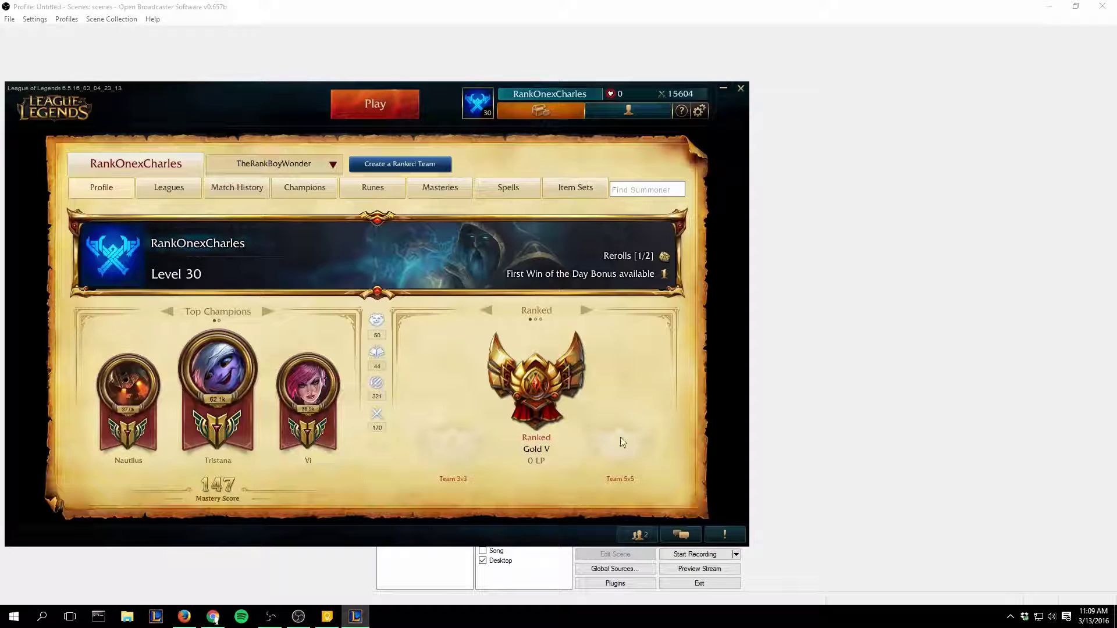
{"action": "left_click", "coordinate": [637, 536]}
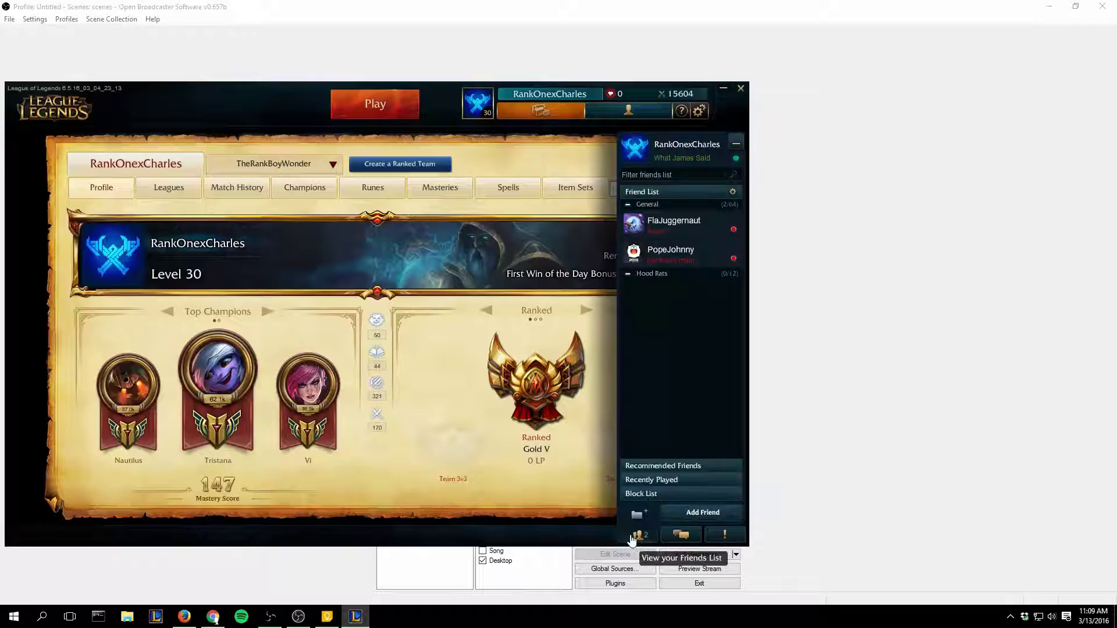
{"action": "left_click", "coordinate": [633, 536]}
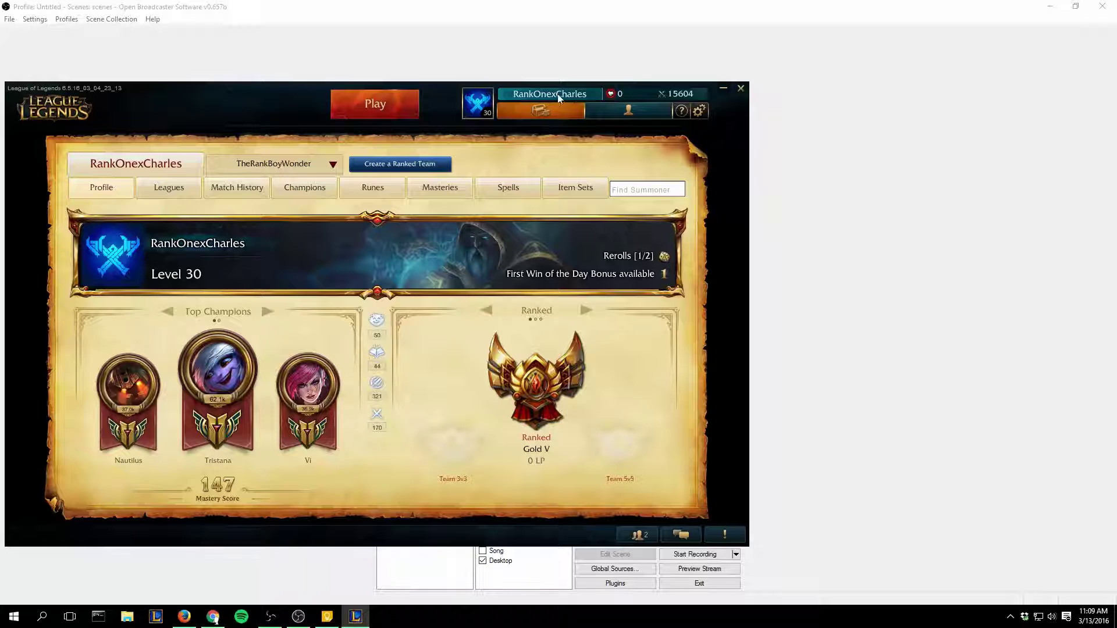
{"action": "left_click", "coordinate": [602, 115]}
{"action": "left_click", "coordinate": [723, 89]}
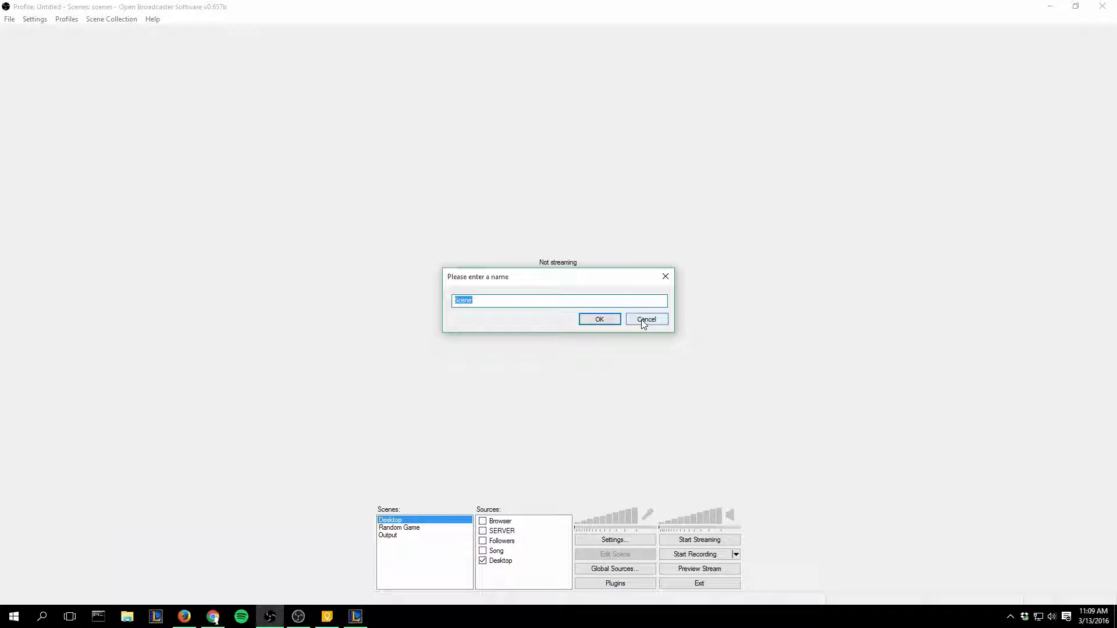
- Name the new scene 'Client'
{"action": "type", "text": "Client"}
{"action": "left_click", "coordinate": [605, 319]}
{"action": "right_click", "coordinate": [529, 551]}
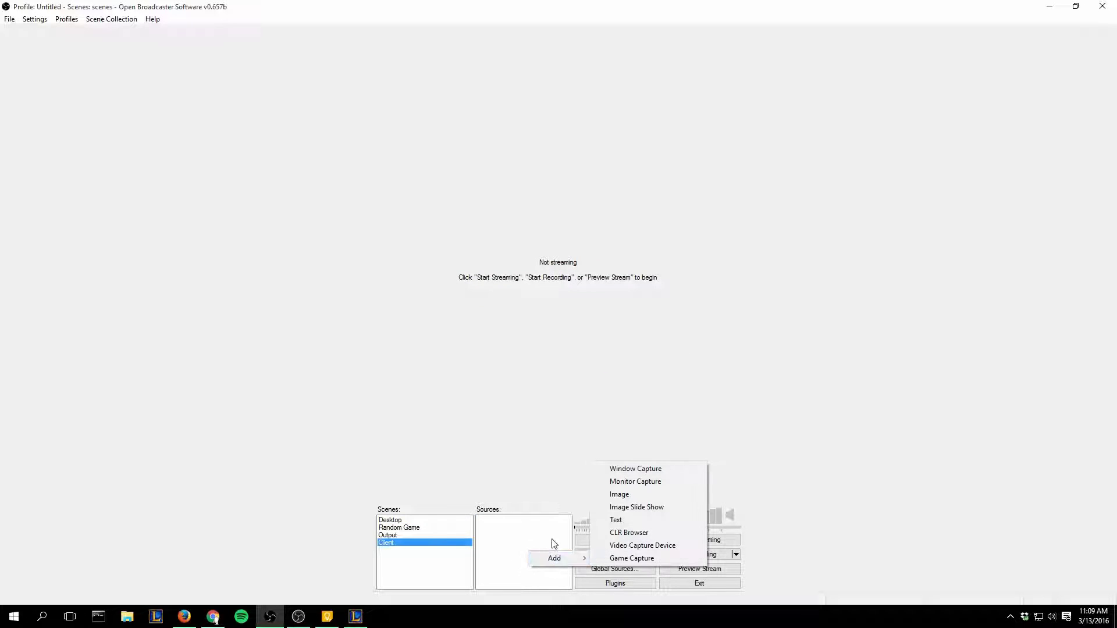
{"action": "left_click", "coordinate": [465, 560]}
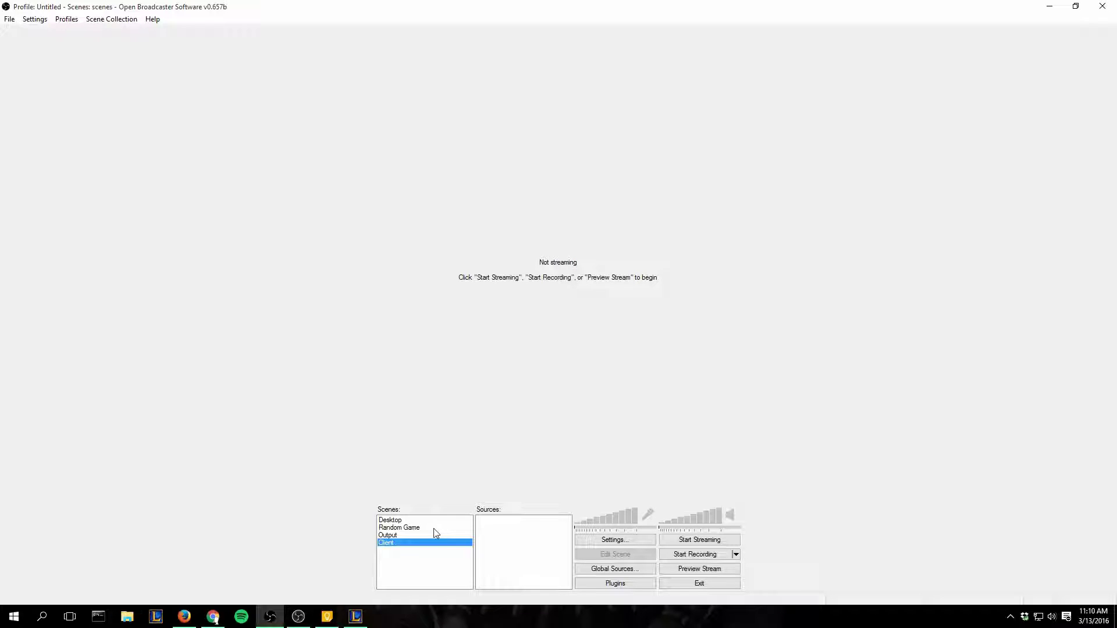
- Inspect the Output scene's sources, toggling the Chrome source, then return to Client
{"action": "right_click", "coordinate": [504, 532]}
{"action": "left_click", "coordinate": [532, 514]}
{"action": "left_click", "coordinate": [435, 534]}
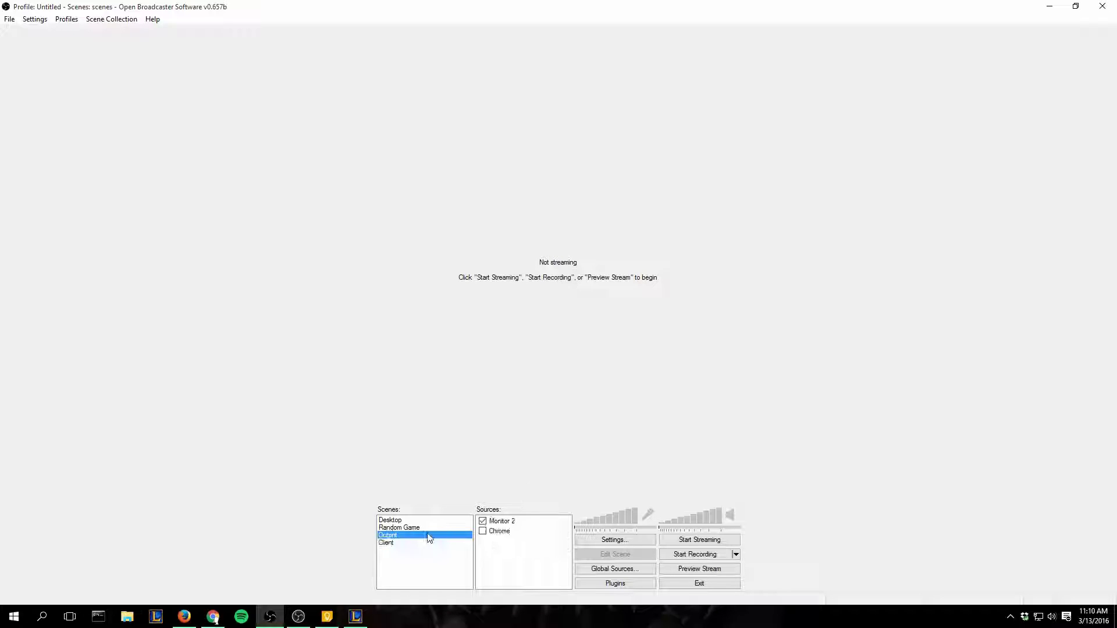
{"action": "left_click", "coordinate": [494, 531]}
{"action": "left_click", "coordinate": [482, 532]}
{"action": "left_click", "coordinate": [483, 522]}
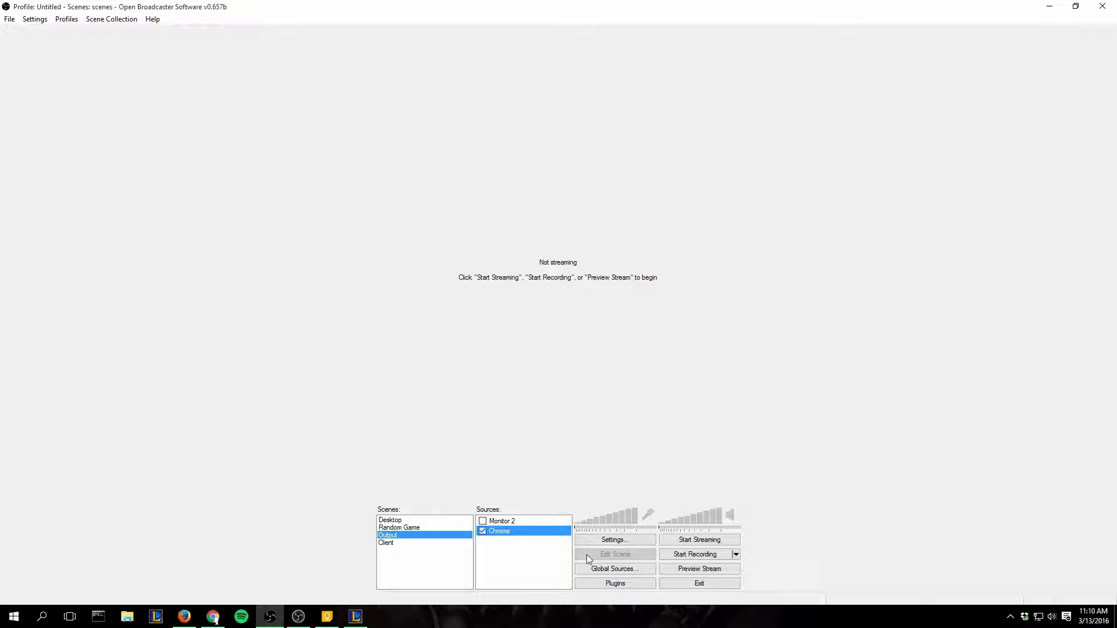
{"action": "left_click", "coordinate": [482, 531]}
{"action": "left_click", "coordinate": [416, 542]}
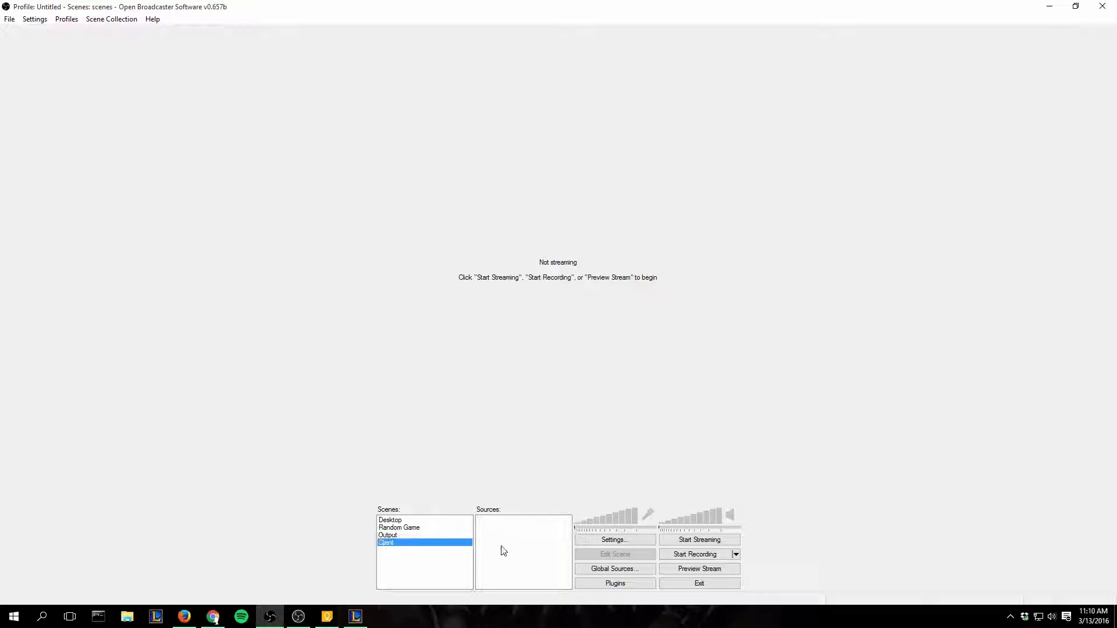
- Add a Game Capture source 'LC' to Client, stretched to screen, targeting the League client
{"action": "right_click", "coordinate": [522, 537]}
{"action": "mouse_move", "coordinate": [546, 546]}
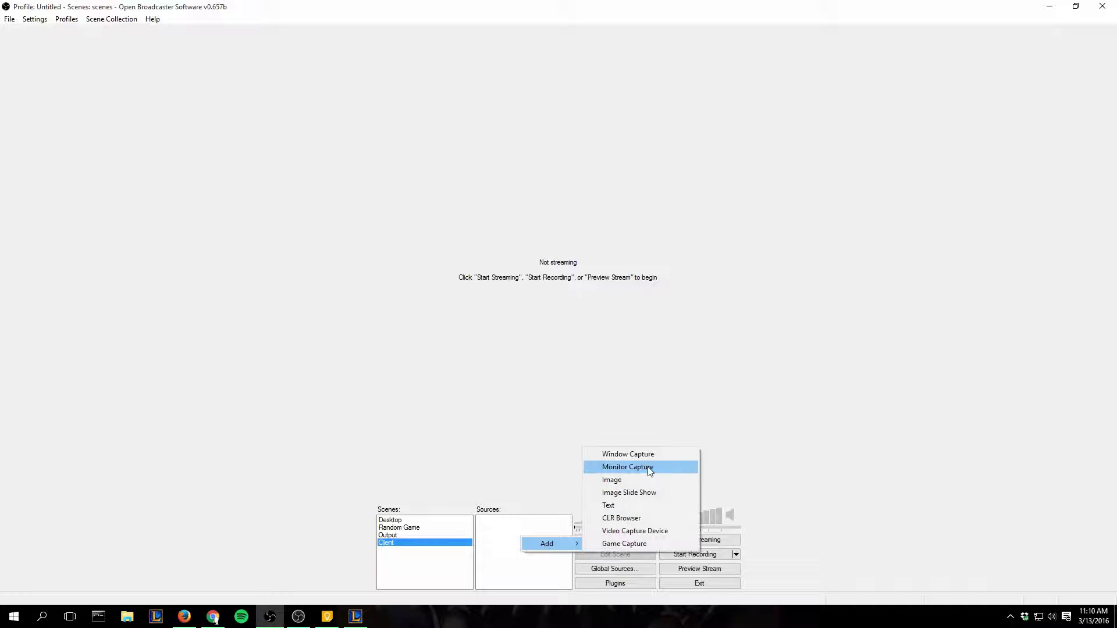
{"action": "left_click", "coordinate": [649, 539]}
{"action": "type", "text": "LC"}
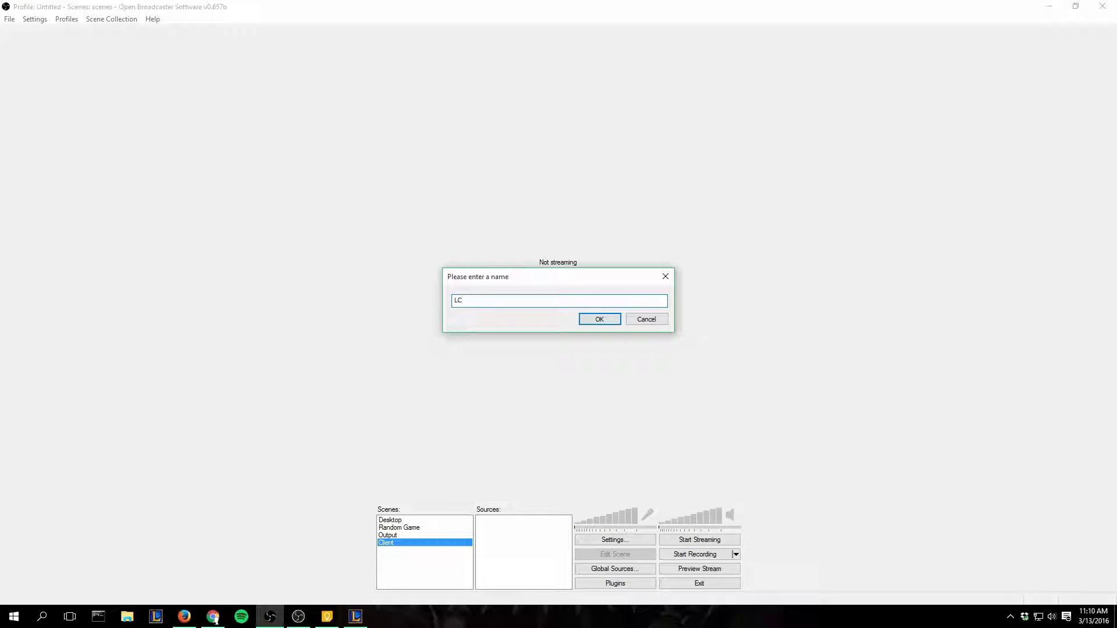
{"action": "key", "text": "Return"}
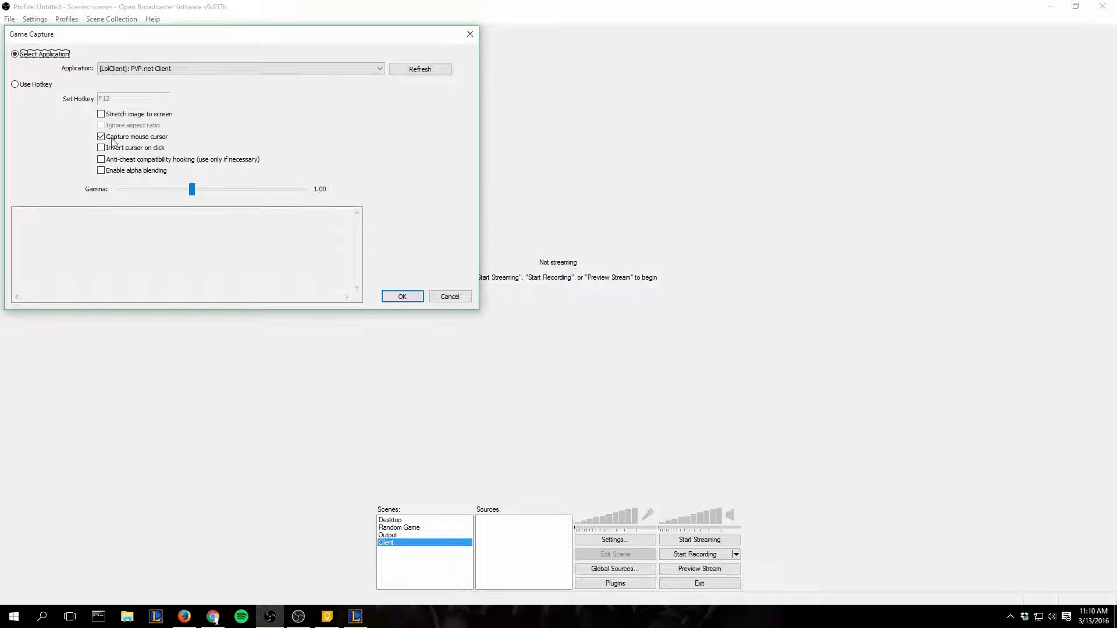
{"action": "left_click", "coordinate": [104, 116]}
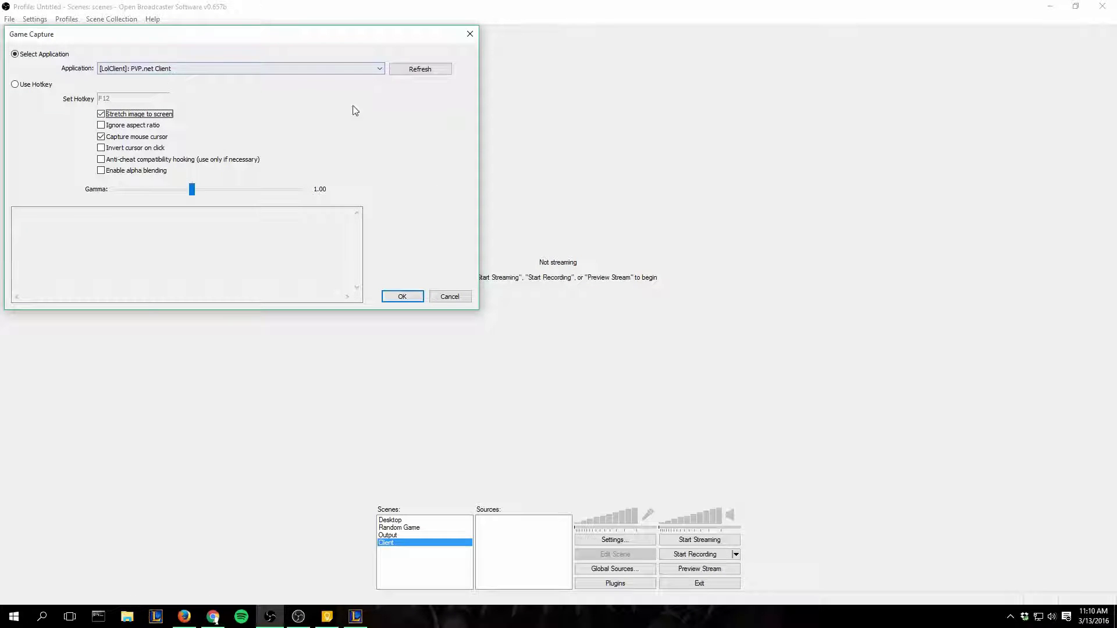
{"action": "left_click", "coordinate": [402, 296]}
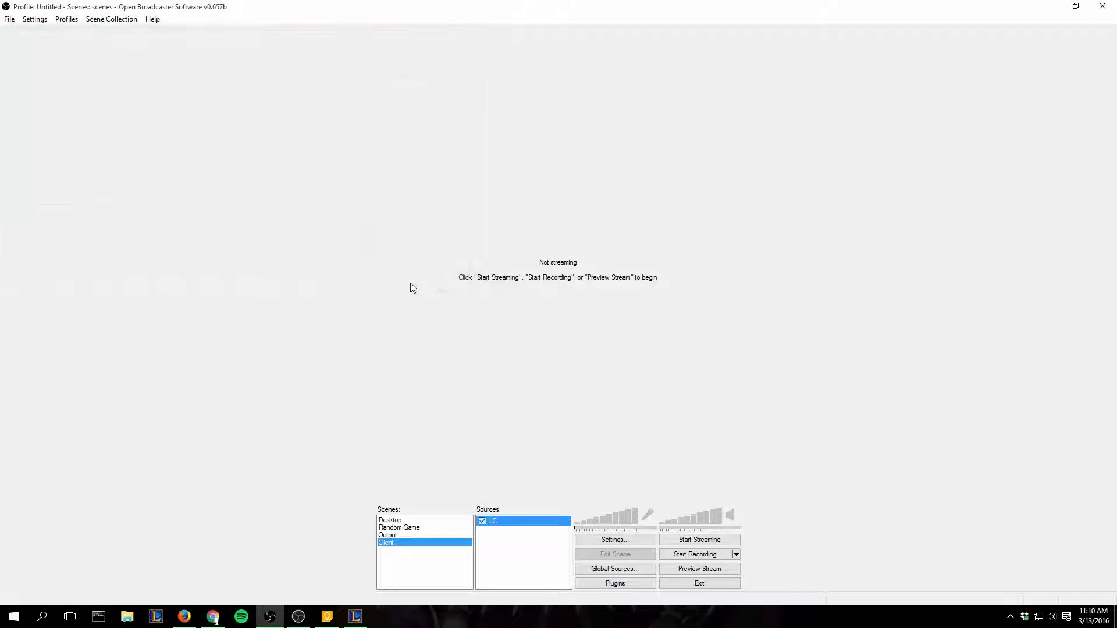
- Start the preview, glance at the League client, then add a scene named 'GameEngine'
{"action": "left_click", "coordinate": [710, 569]}
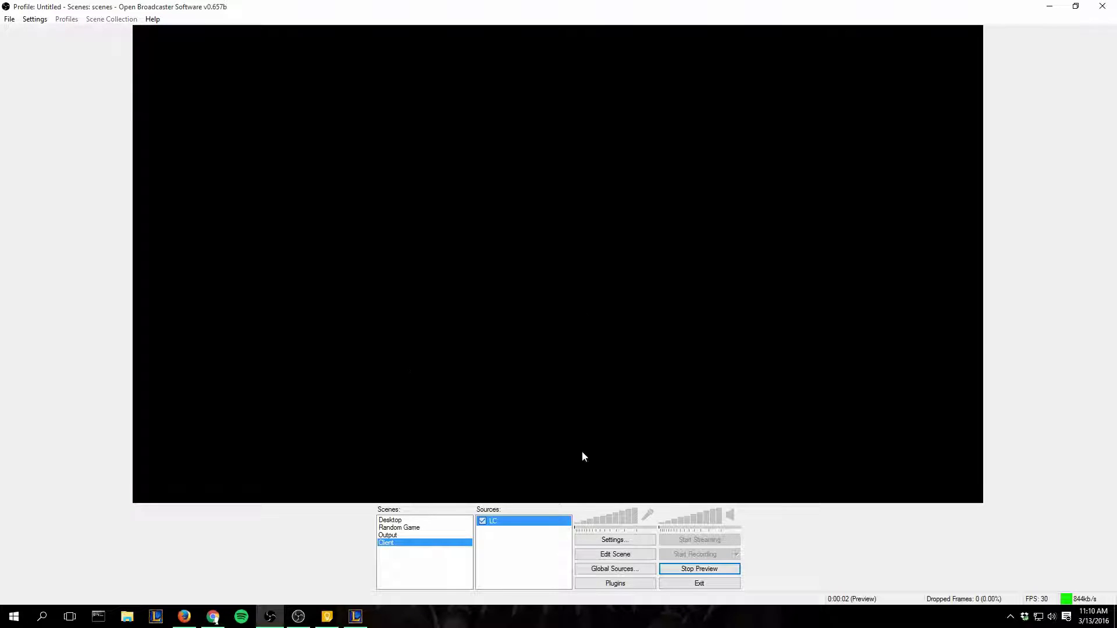
{"action": "left_click", "coordinate": [355, 617]}
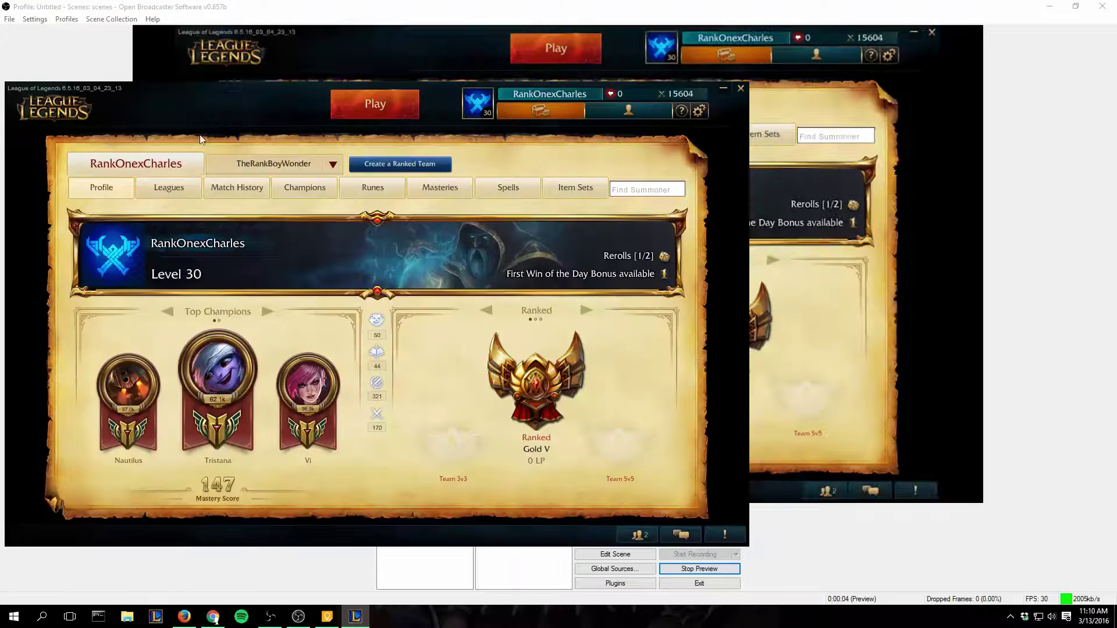
{"action": "left_click", "coordinate": [1042, 264]}
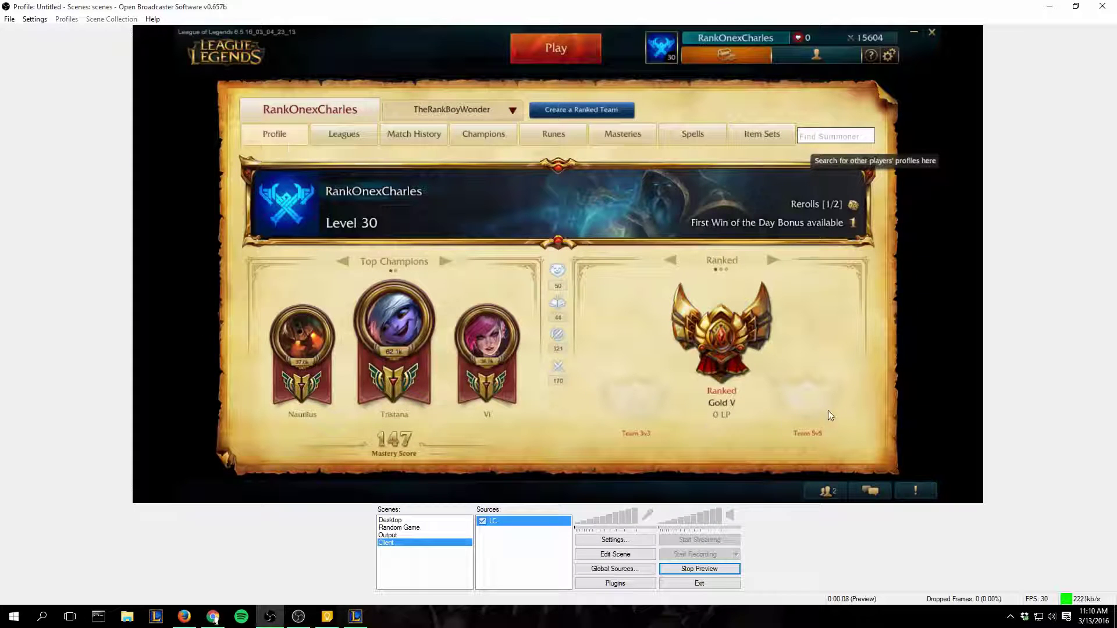
{"action": "right_click", "coordinate": [437, 557]}
{"action": "left_click", "coordinate": [483, 464]}
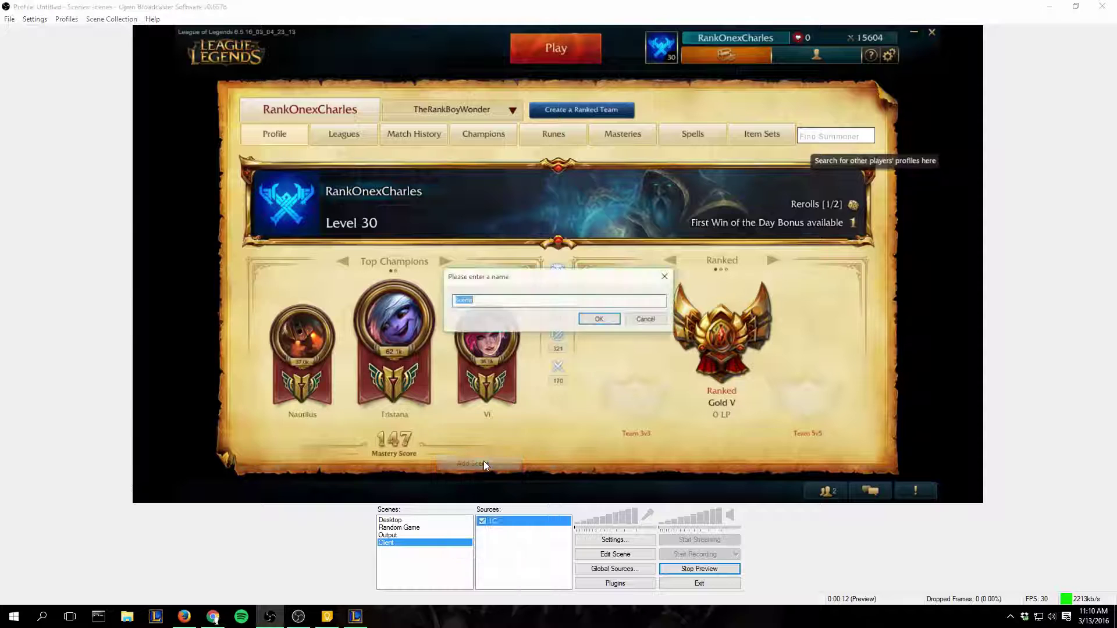
{"action": "type", "text": "Gam"}
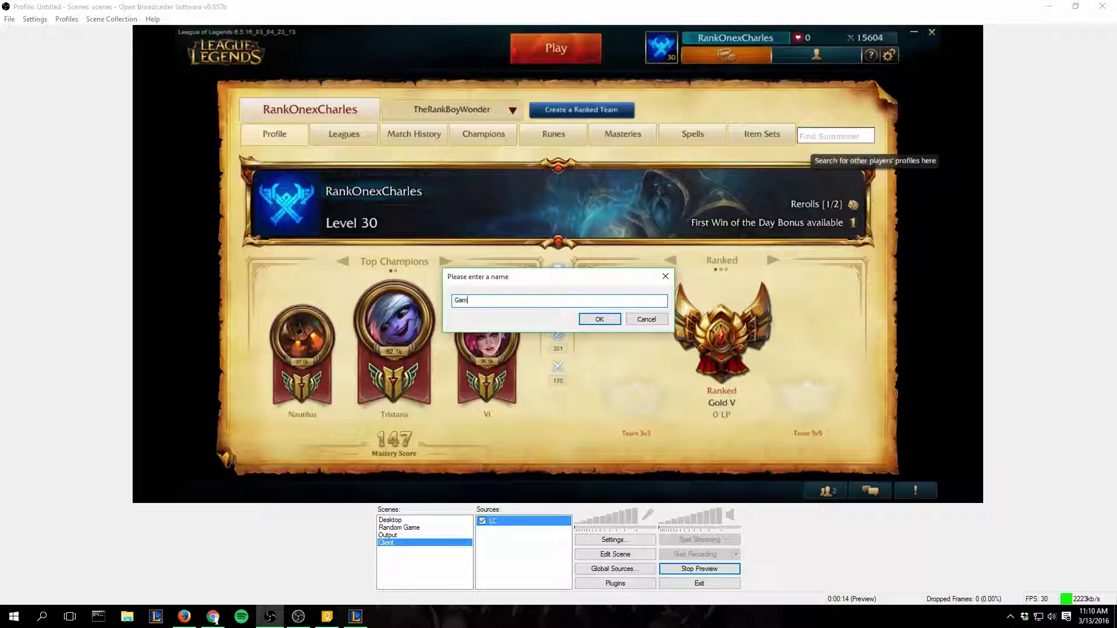
{"action": "type", "text": "eEngine"}
{"action": "key", "text": "Return"}
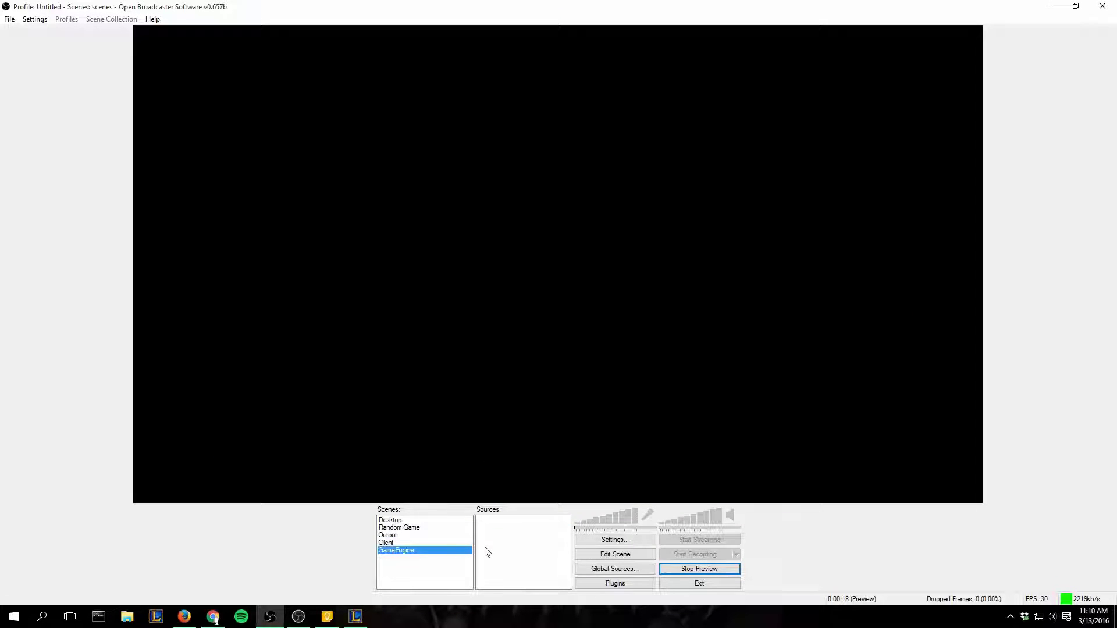
- Add a Game Capture source to GameEngine, leaving its application set to PVP.net Client
{"action": "right_click", "coordinate": [485, 548]}
{"action": "mouse_move", "coordinate": [512, 553]}
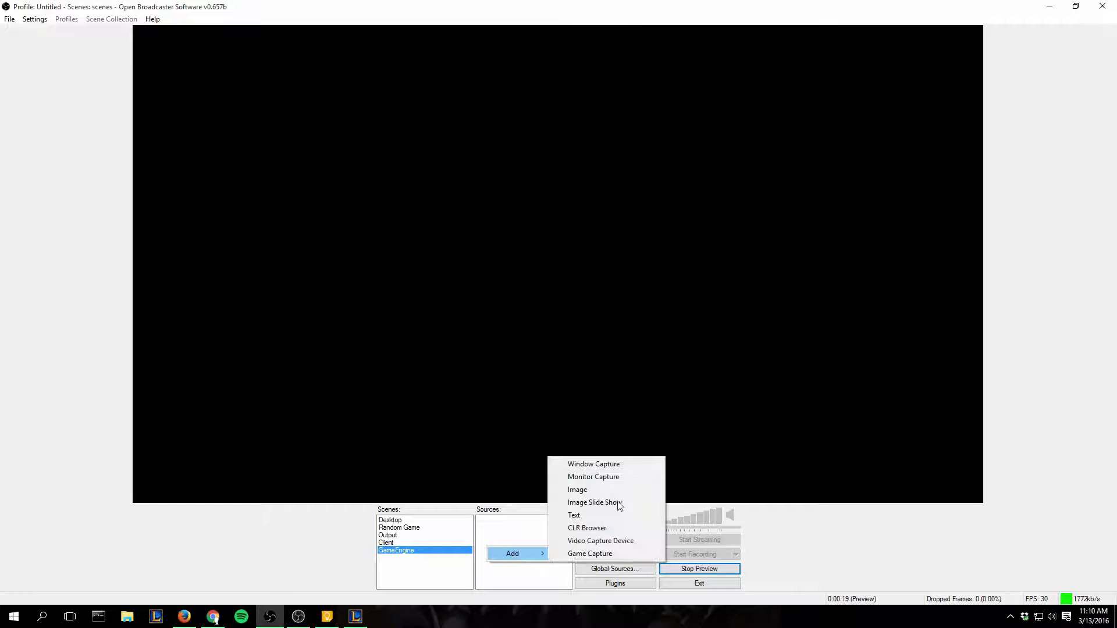
{"action": "left_click", "coordinate": [617, 556]}
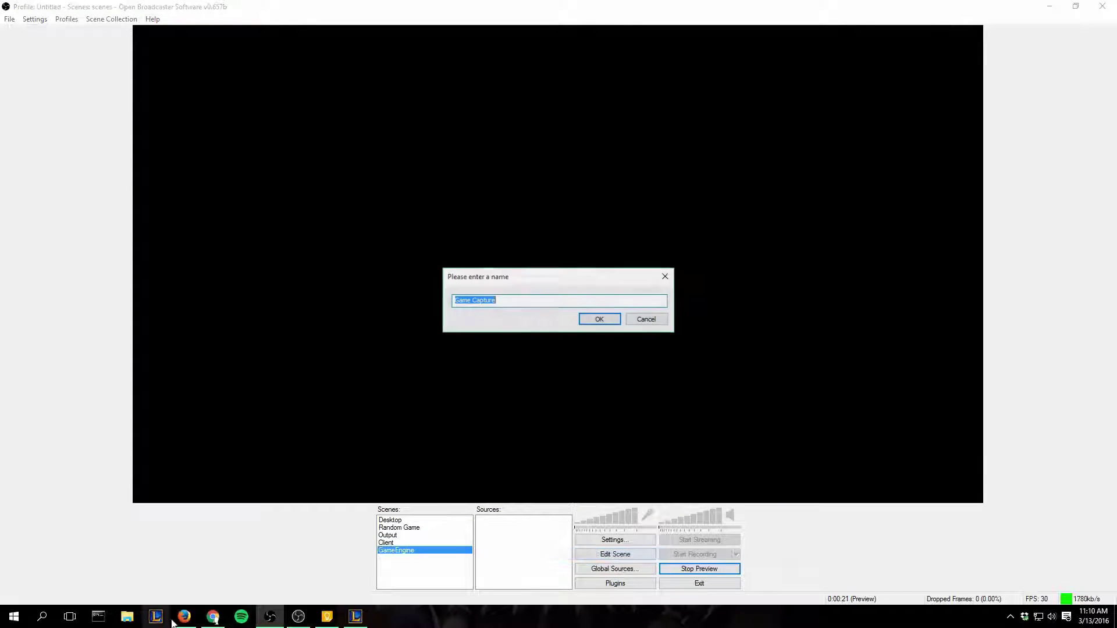
{"action": "type", "text": "LGame"}
{"action": "left_click", "coordinate": [598, 316]}
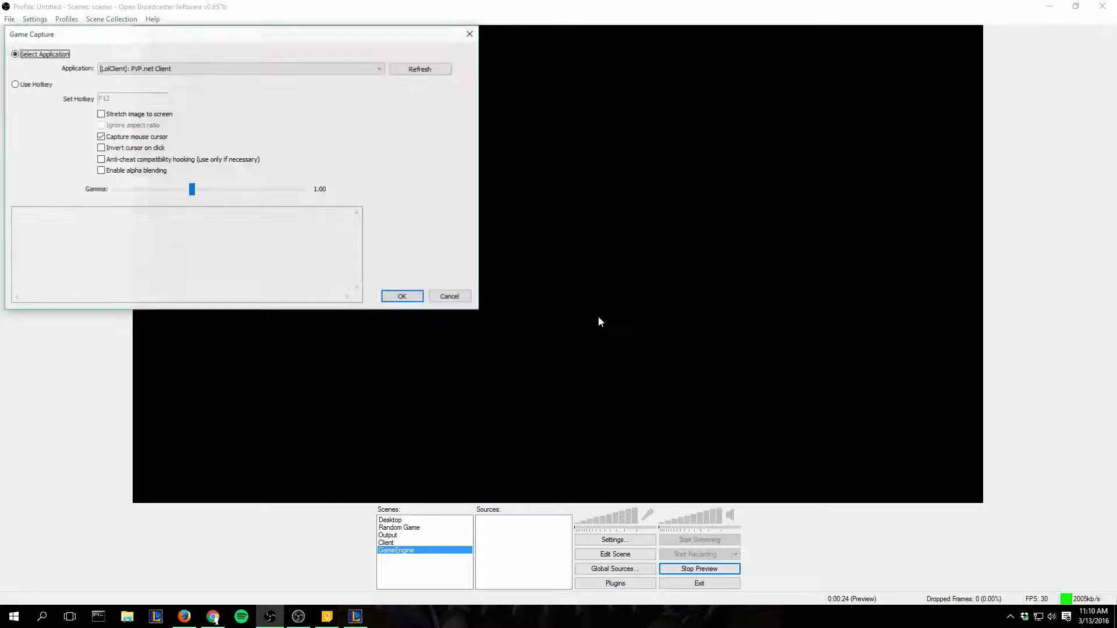
{"action": "left_click", "coordinate": [220, 69]}
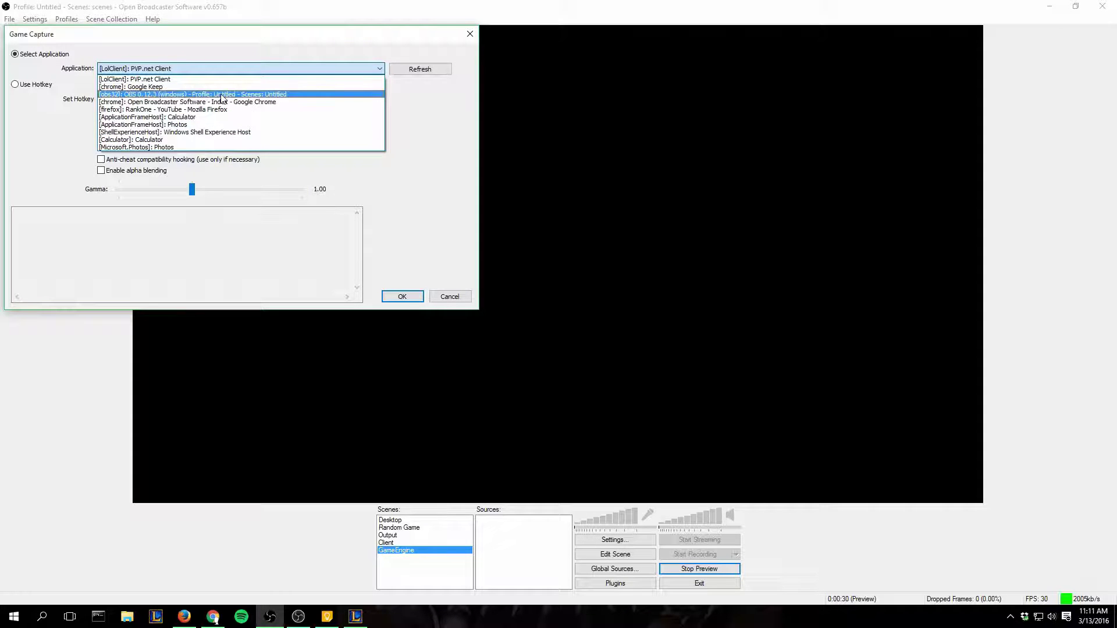
{"action": "left_click", "coordinate": [271, 160]}
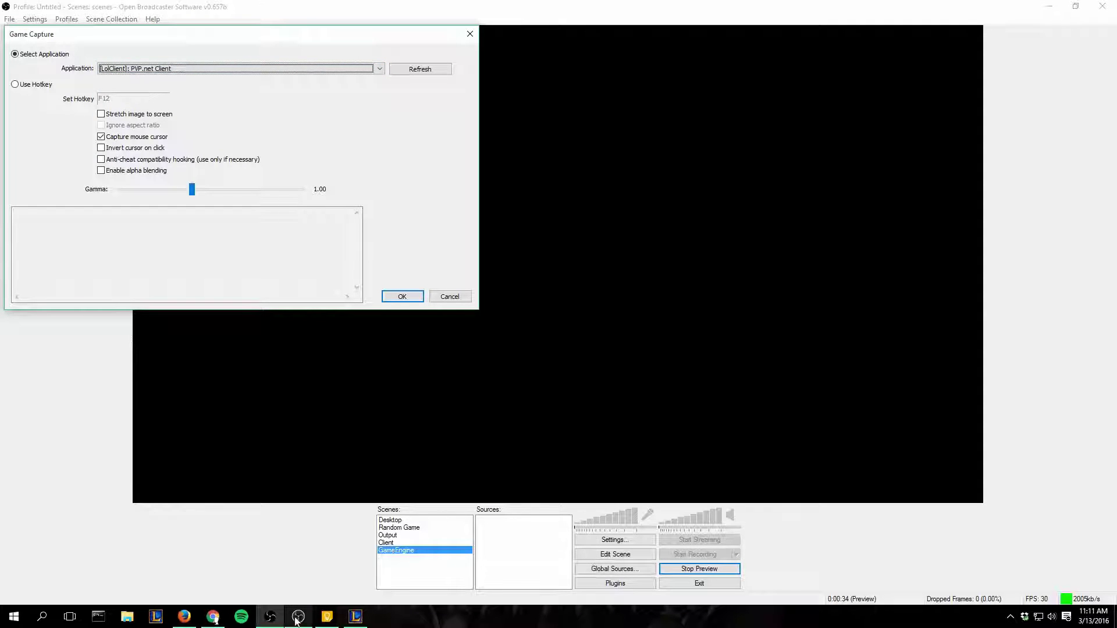
{"action": "left_click", "coordinate": [355, 616]}
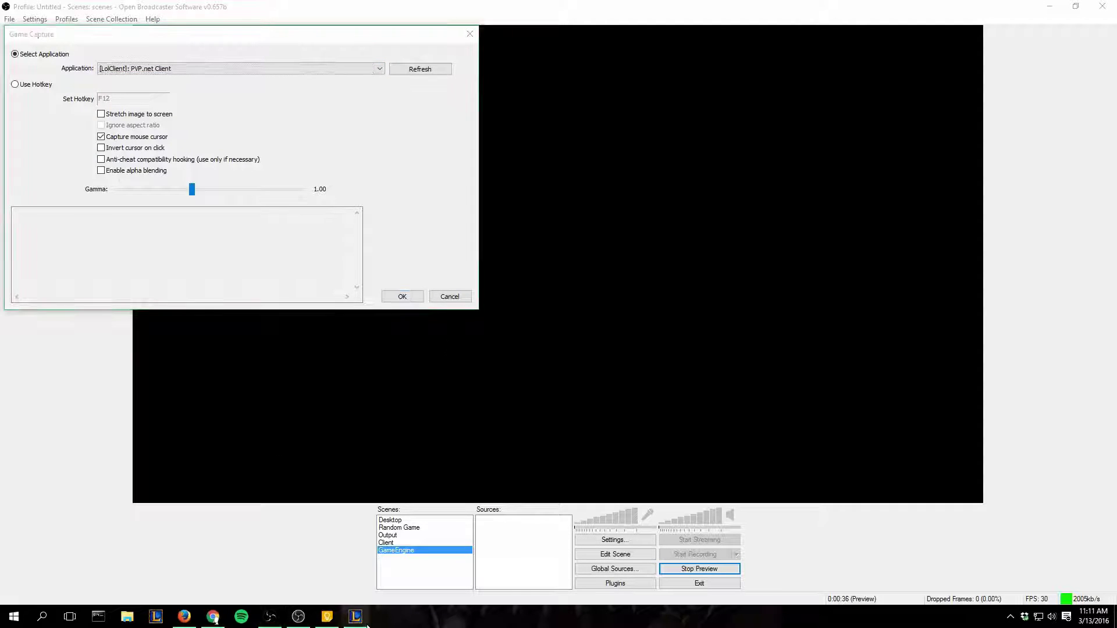
- Create a custom game with team size 1 and Blind Pick mode
{"action": "left_click", "coordinate": [407, 116]}
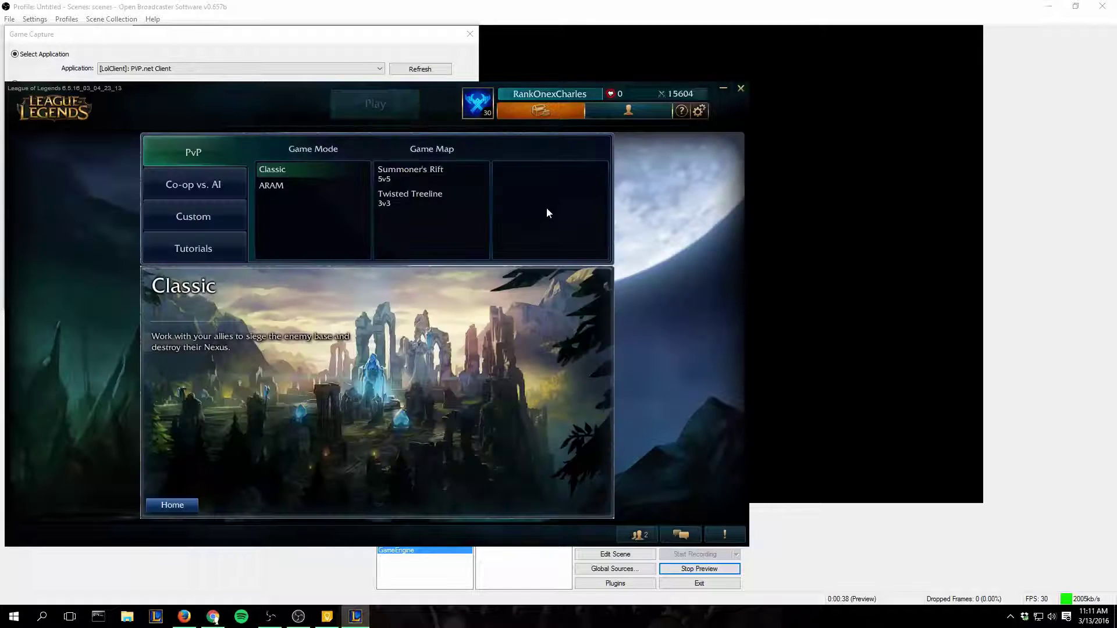
{"action": "left_click", "coordinate": [232, 207]}
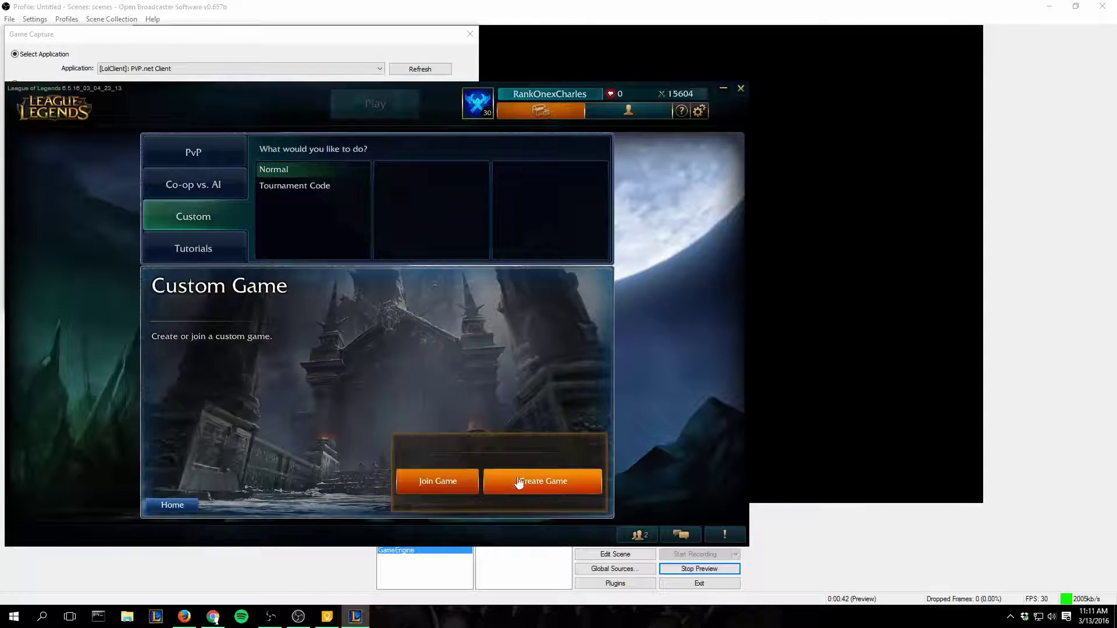
{"action": "left_click", "coordinate": [517, 482]}
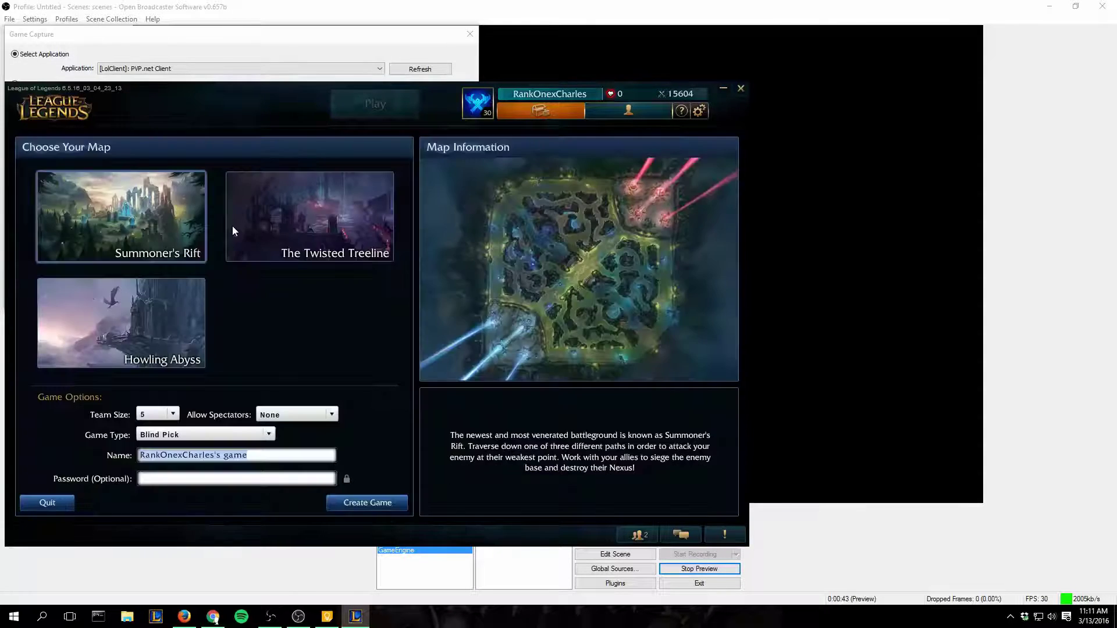
{"action": "left_click", "coordinate": [157, 415]}
{"action": "left_click", "coordinate": [152, 426]}
{"action": "left_click", "coordinate": [207, 434]}
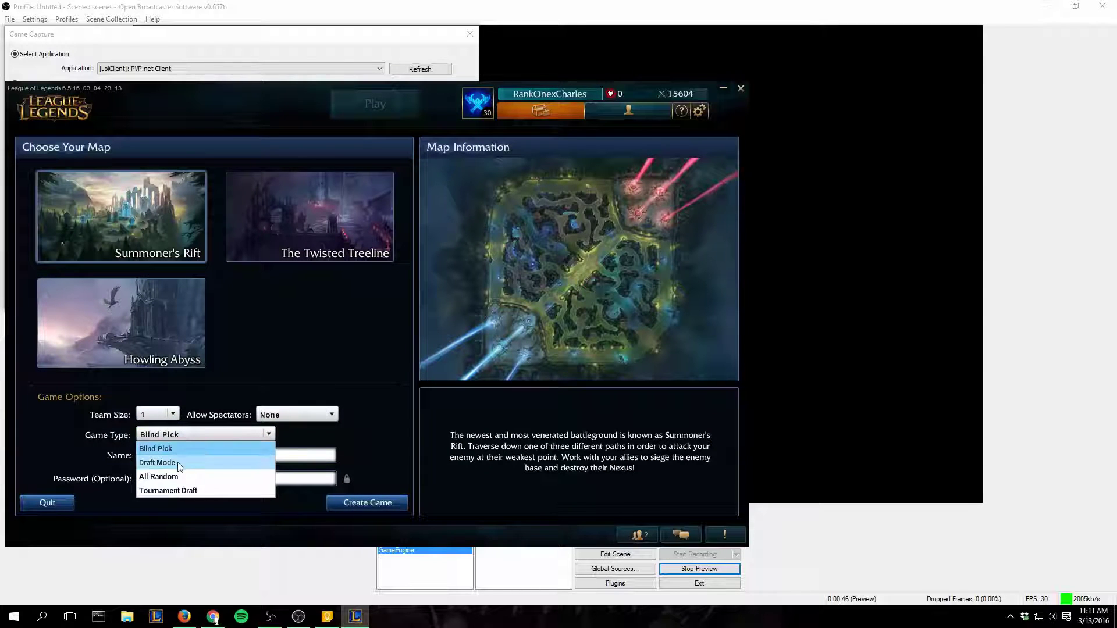
{"action": "left_click", "coordinate": [177, 462]}
{"action": "left_click", "coordinate": [172, 436]}
{"action": "left_click", "coordinate": [170, 448]}
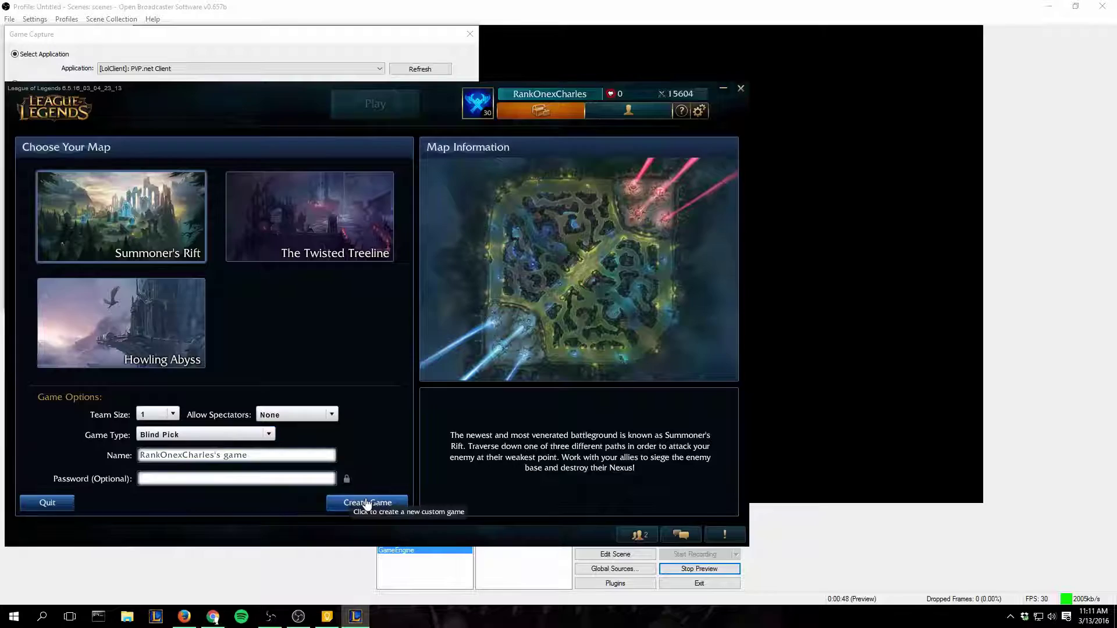
{"action": "left_click", "coordinate": [367, 503]}
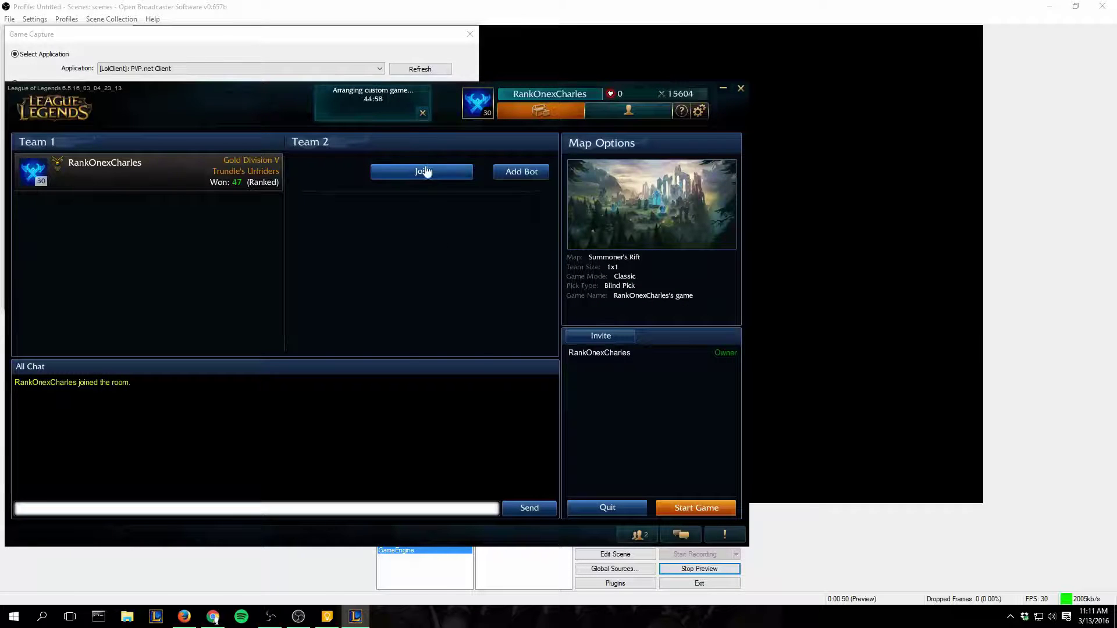
- Add a Caitlyn bot opponent, start the game, and lock in Darius
{"action": "left_click", "coordinate": [520, 173]}
{"action": "left_click", "coordinate": [708, 504]}
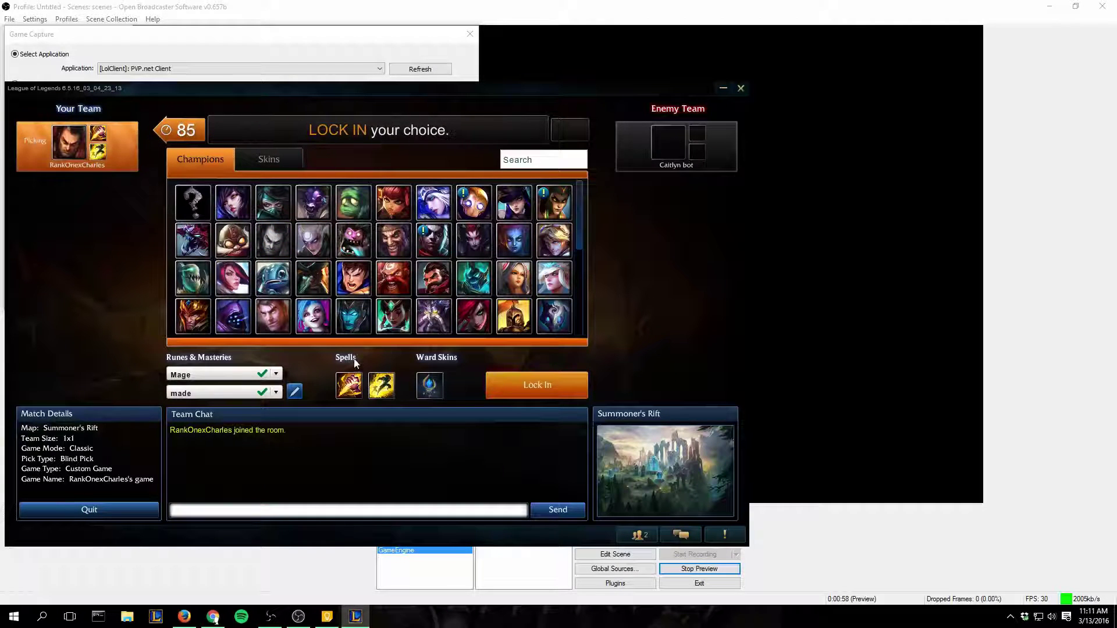
{"action": "left_click", "coordinate": [575, 386]}
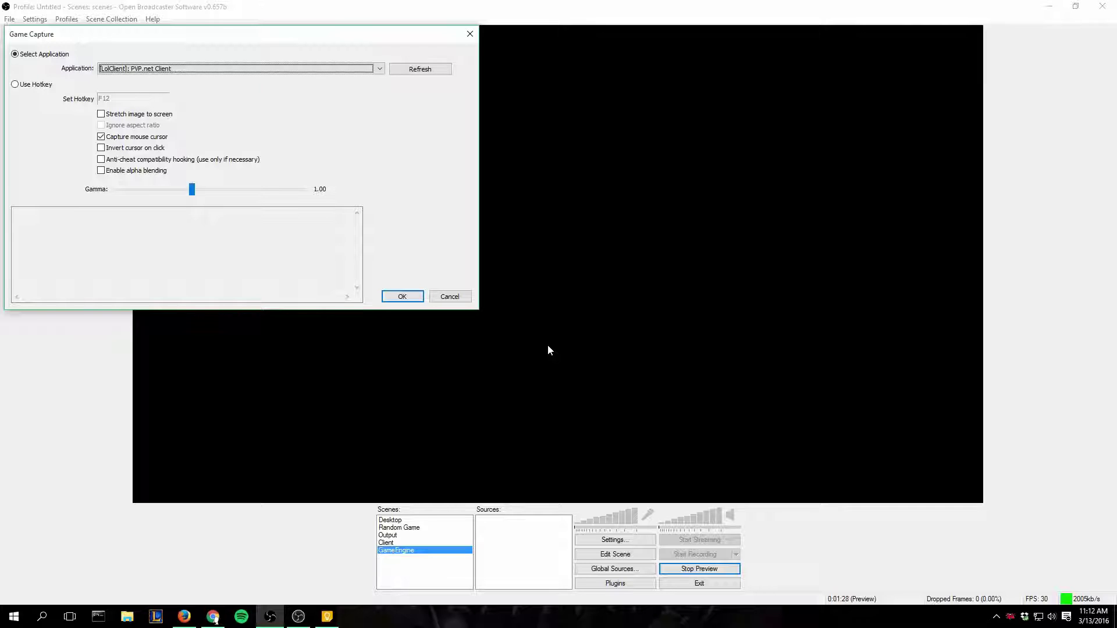
- Back in OBS, refresh Game Capture and select League of Legends (TM) Client as the application
{"action": "left_click", "coordinate": [433, 545]}
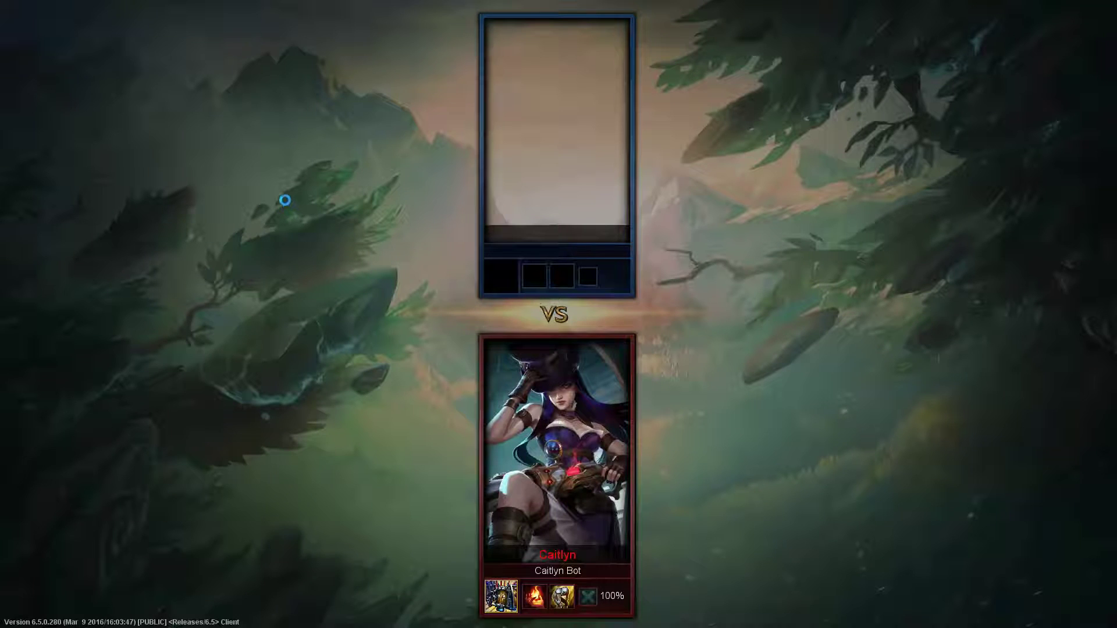
{"action": "key", "text": "alt+Tab"}
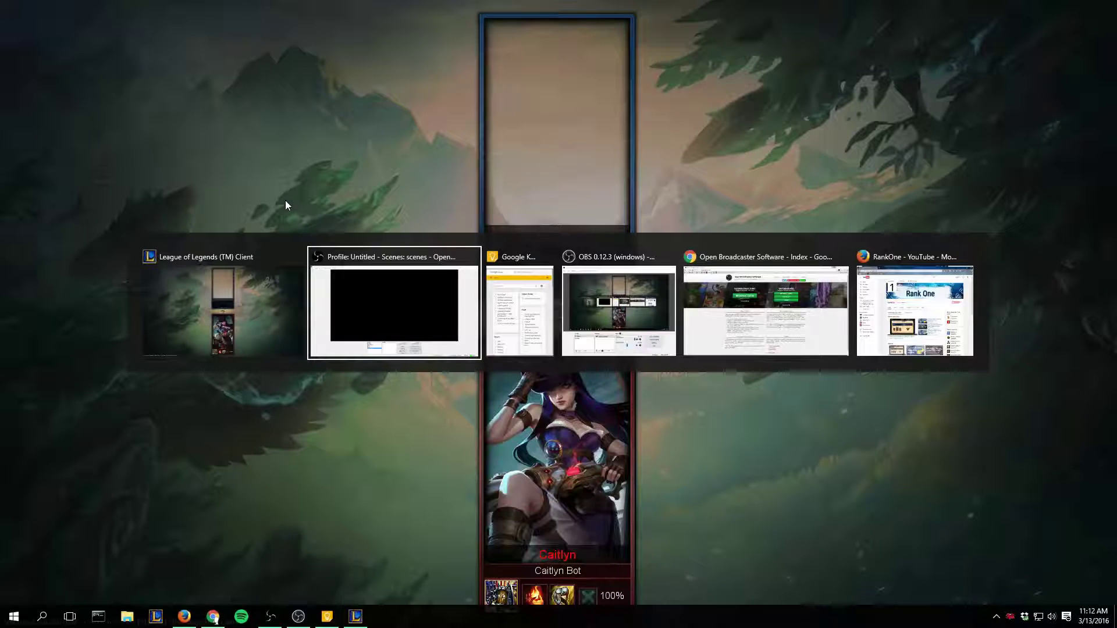
{"action": "key", "text": "alt+Tab"}
{"action": "key", "text": "alt+Tab"}
{"action": "key", "text": "alt+Tab"}
{"action": "key", "text": "alt+Tab"}
{"action": "key", "text": "alt+Tab"}
{"action": "key", "text": "alt+Tab"}
{"action": "key", "text": "alt+Tab"}
{"action": "key", "text": "alt+Tab"}
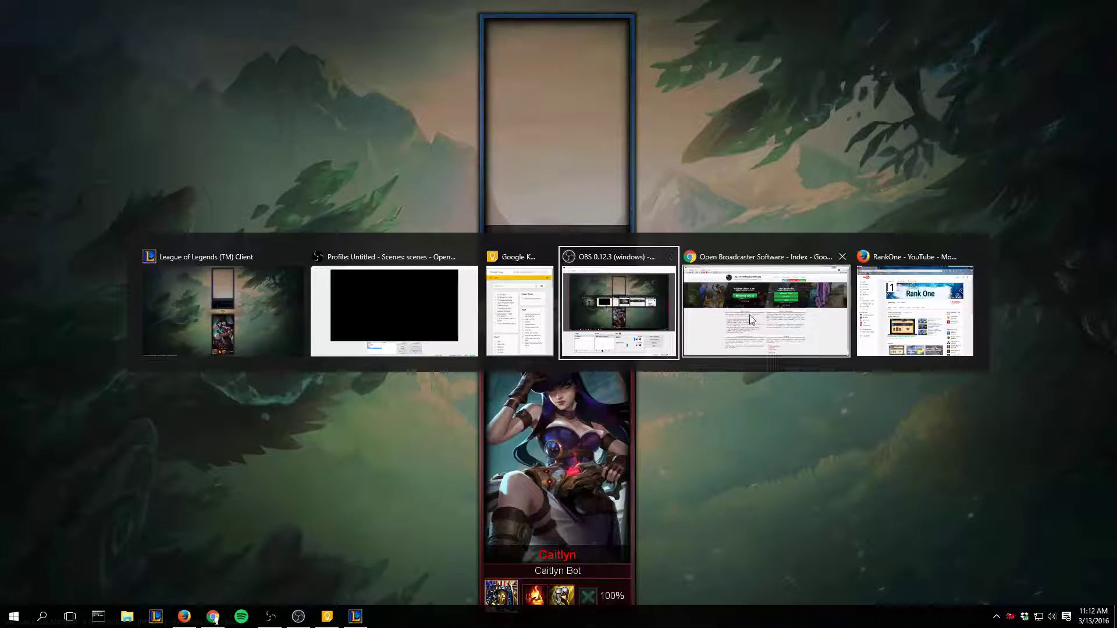
{"action": "left_click", "coordinate": [403, 315]}
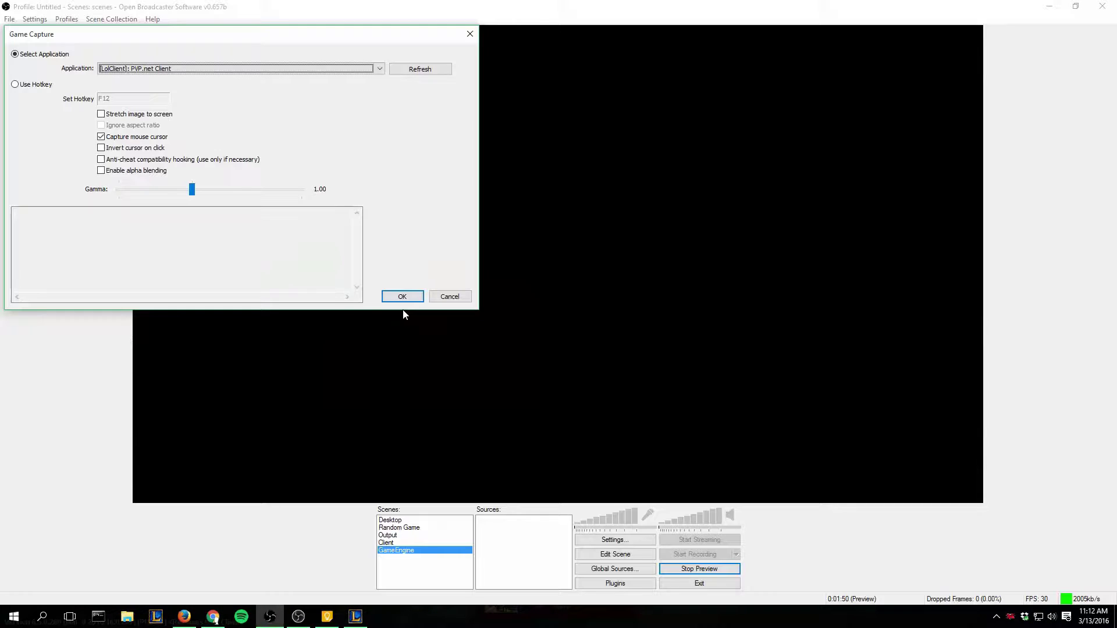
{"action": "left_click", "coordinate": [428, 70]}
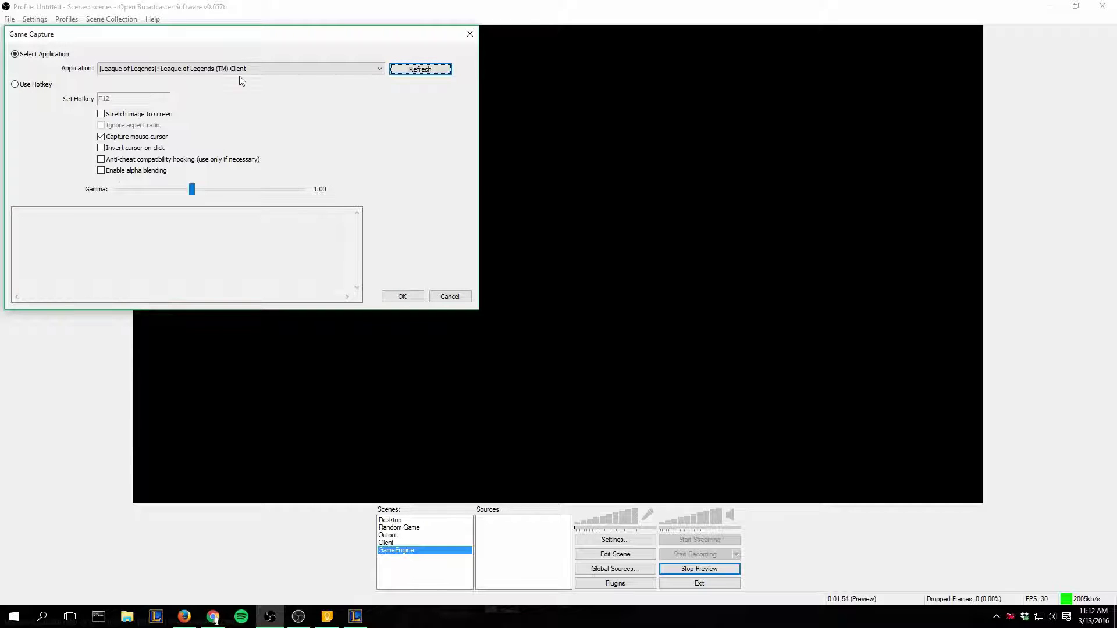
{"action": "left_click", "coordinate": [291, 68]}
{"action": "left_click", "coordinate": [291, 68]}
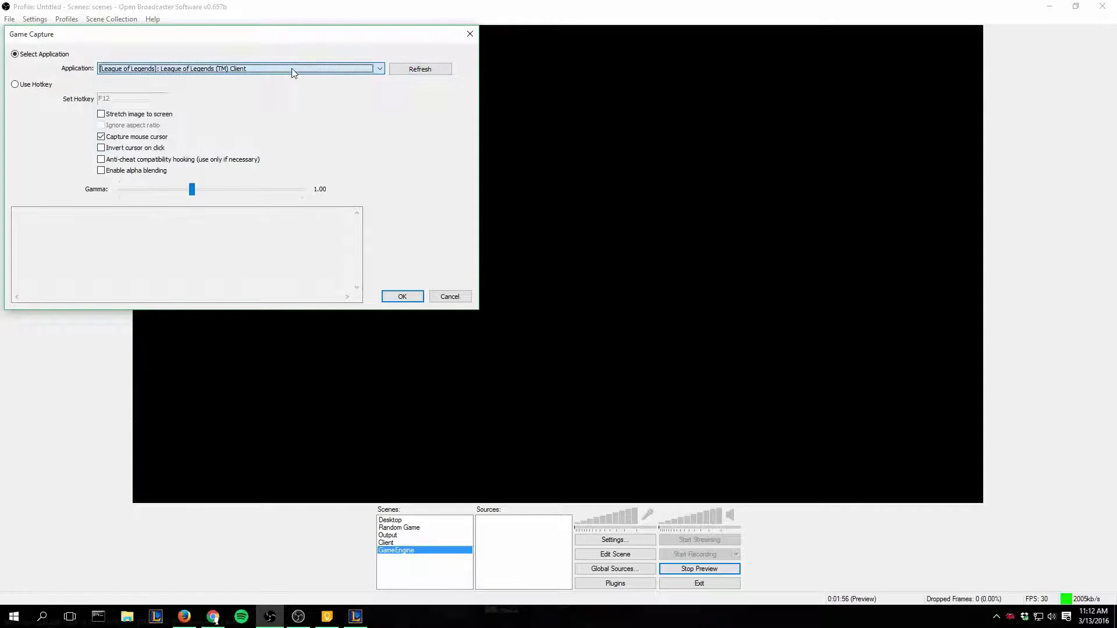
{"action": "left_click", "coordinate": [414, 299]}
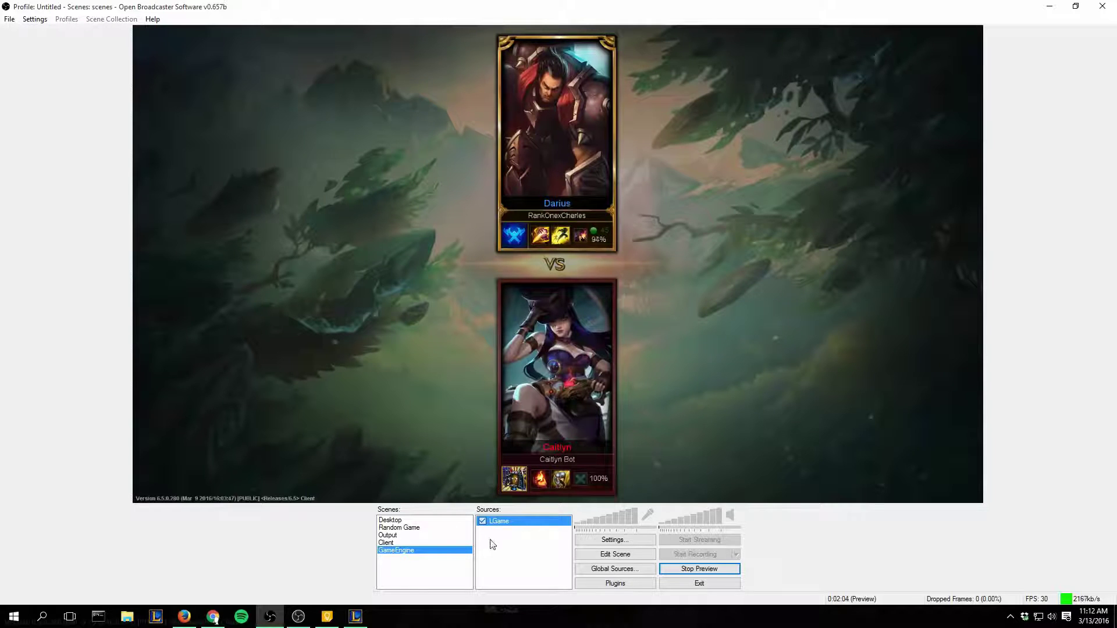
- Move the OBS window aside and open then close Settings without changes
{"action": "left_click_drag", "start_coordinate": [765, 5], "coordinate": [922, 107]}
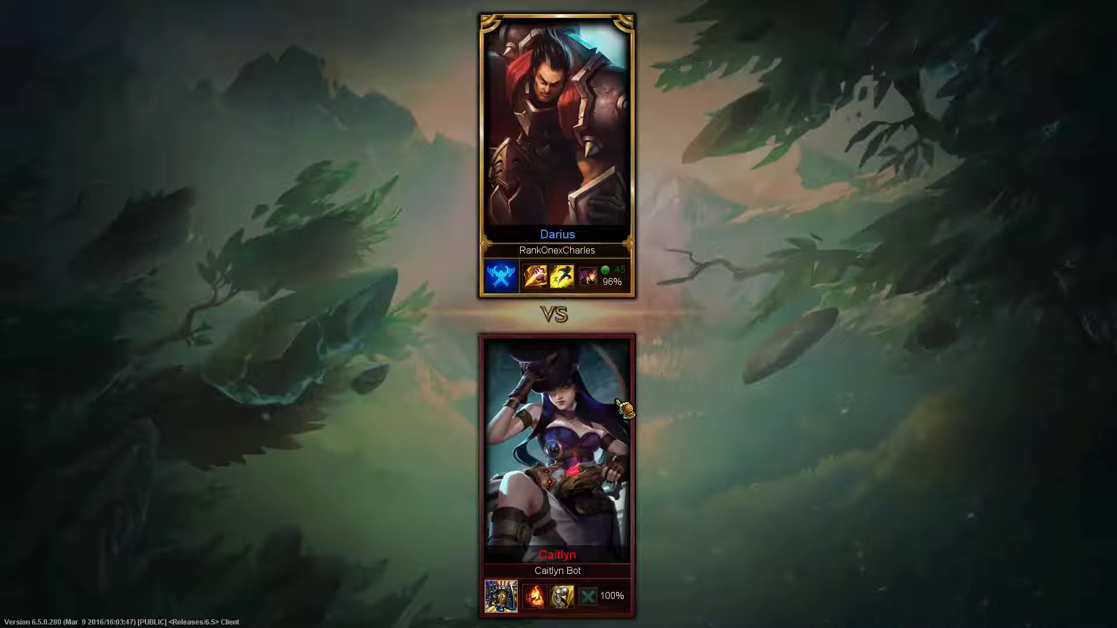
{"action": "key", "text": "alt+Tab"}
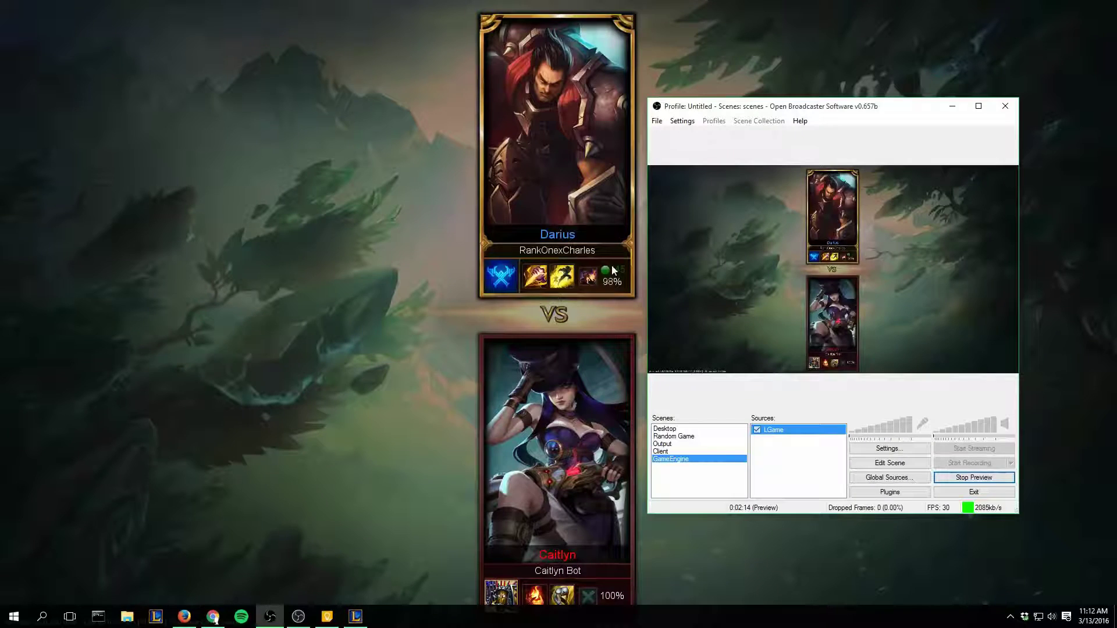
{"action": "left_click", "coordinate": [682, 121]}
{"action": "left_click", "coordinate": [716, 135]}
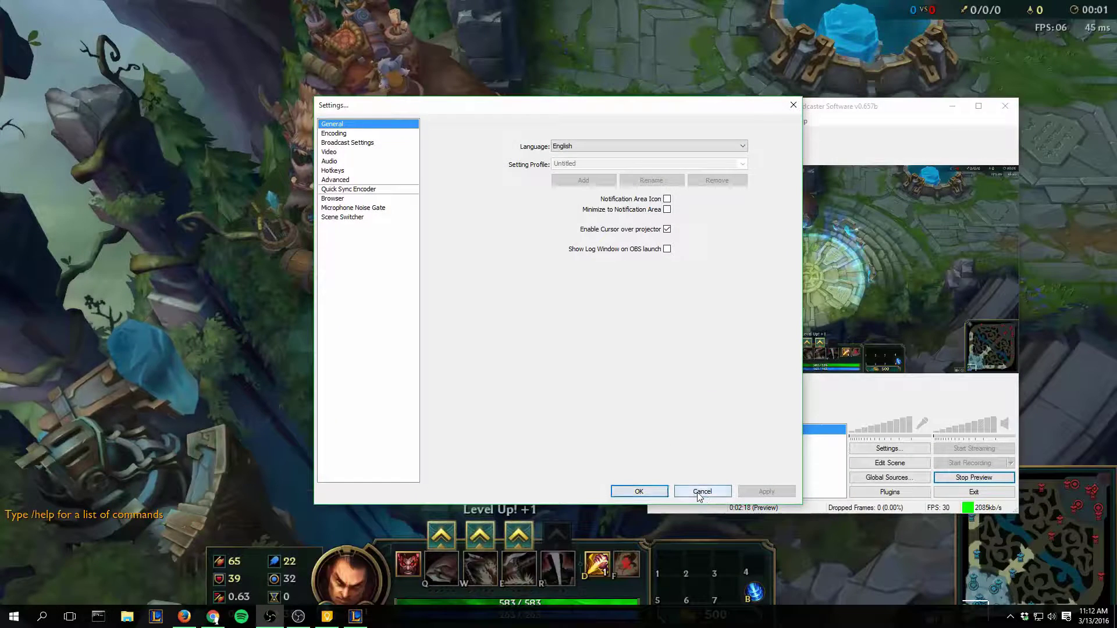
{"action": "left_click", "coordinate": [700, 496]}
{"action": "left_click_drag", "start_coordinate": [762, 112], "coordinate": [813, 95]}
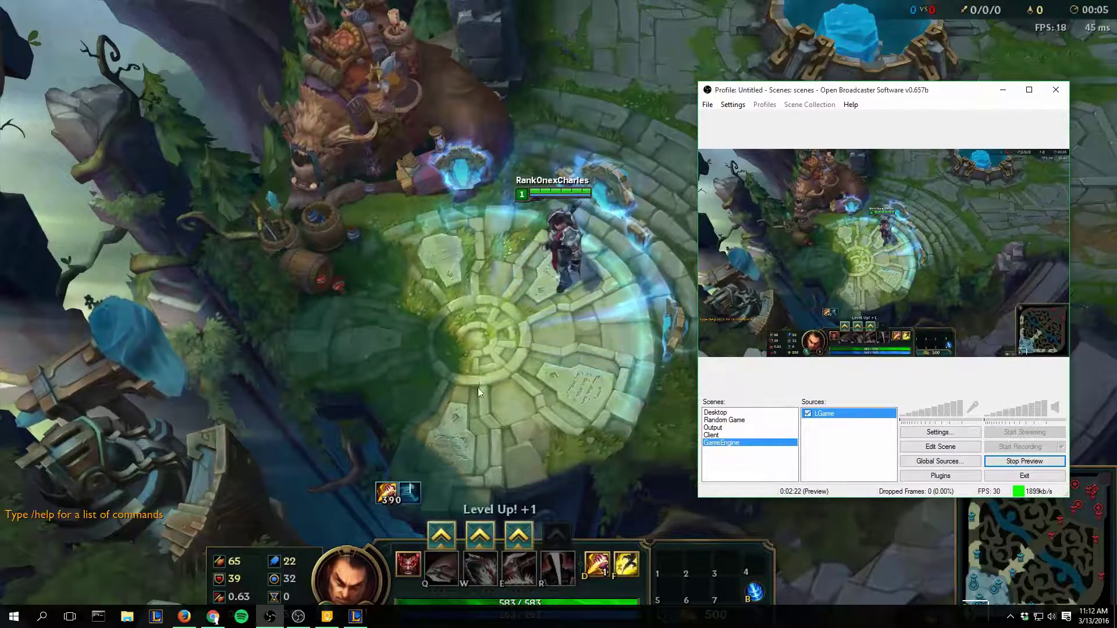
- Move the champion in-game, switch OBS to Client and back to GameEngine, then return to the game
{"action": "left_click", "coordinate": [479, 392]}
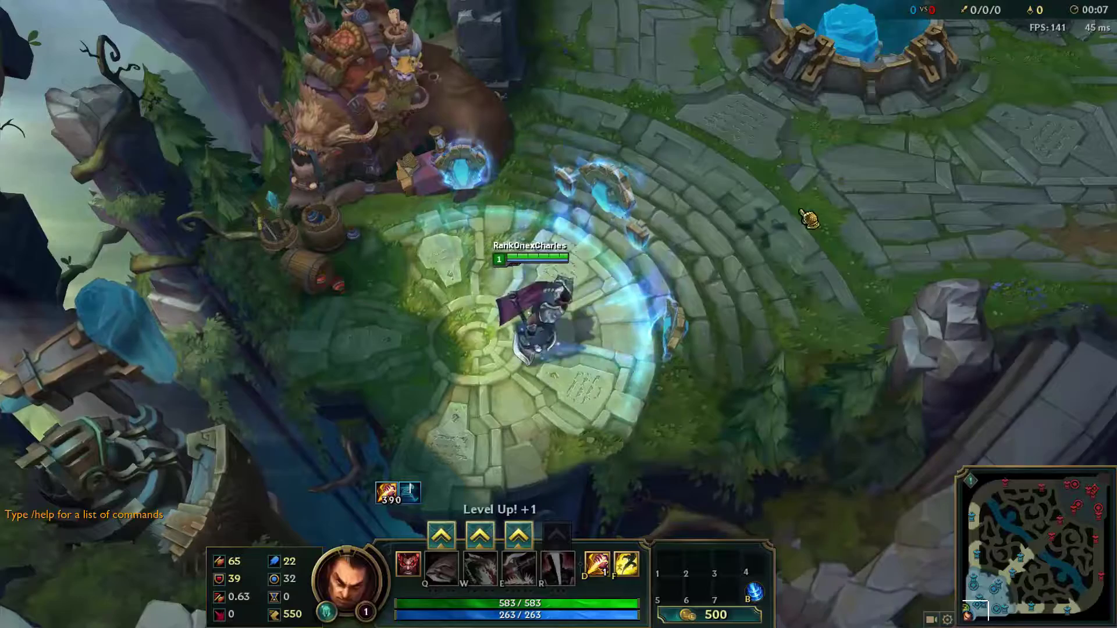
{"action": "right_click", "coordinate": [809, 220]}
{"action": "key", "text": "alt+Tab"}
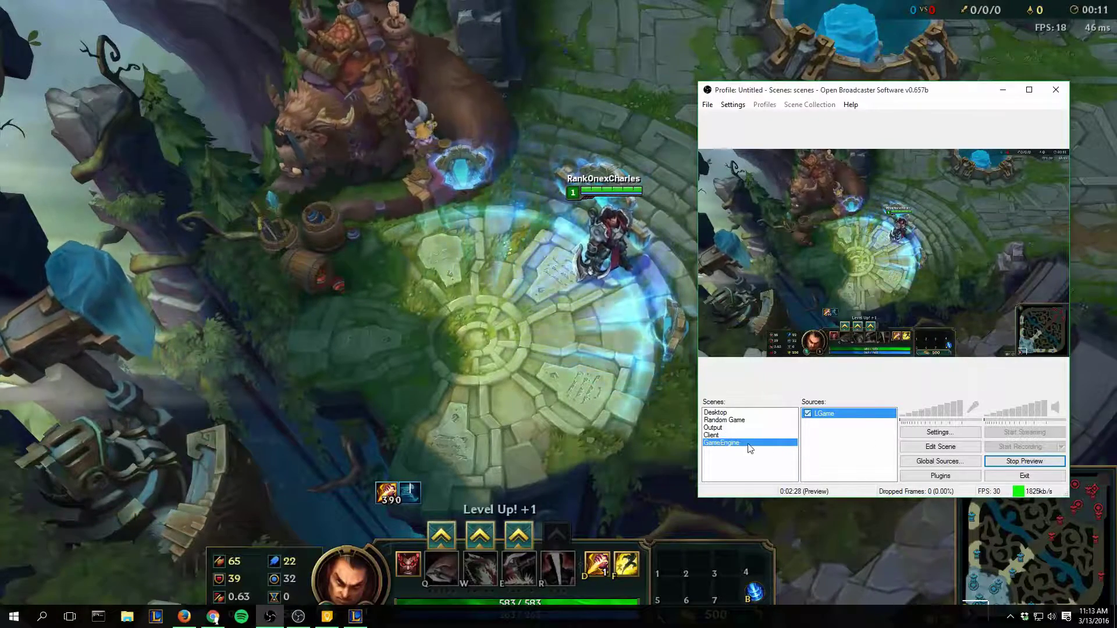
{"action": "left_click", "coordinate": [726, 436]}
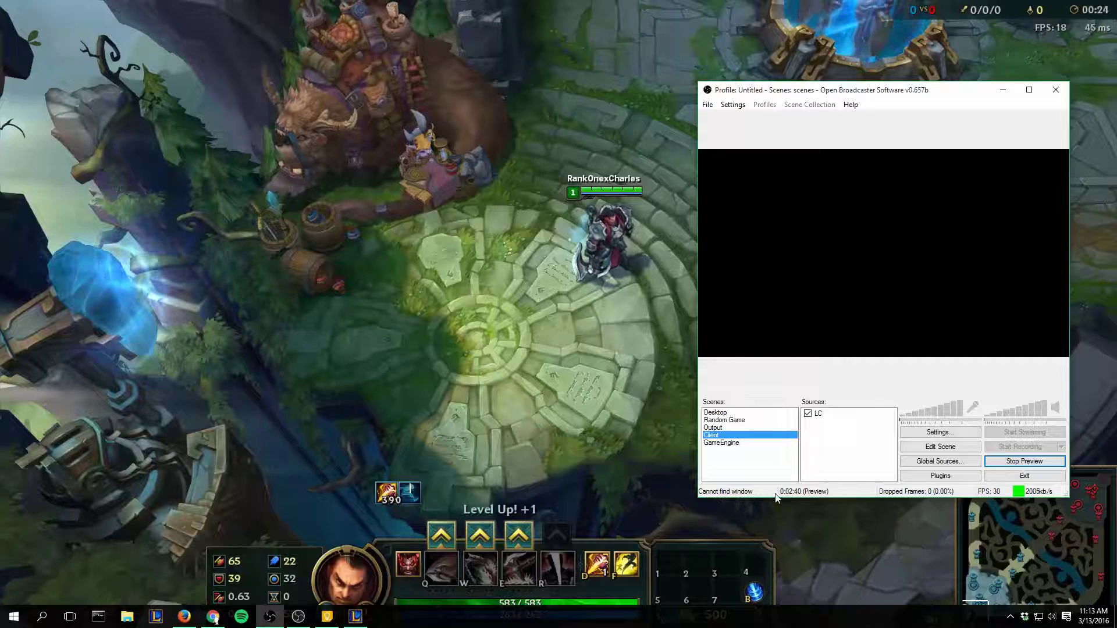
{"action": "left_click", "coordinate": [724, 444]}
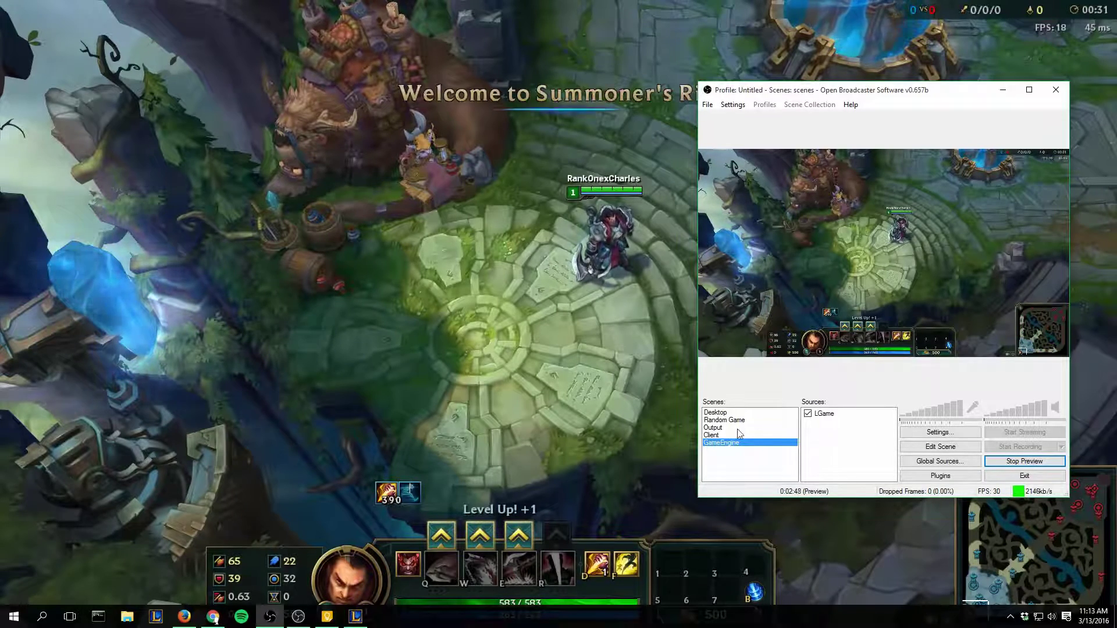
{"action": "key", "text": "alt+Tab"}
- Move the champion around, try Exit Game from the options menu, then alt-tab to the desktop
{"action": "right_click", "coordinate": [522, 278]}
{"action": "right_click", "coordinate": [543, 379]}
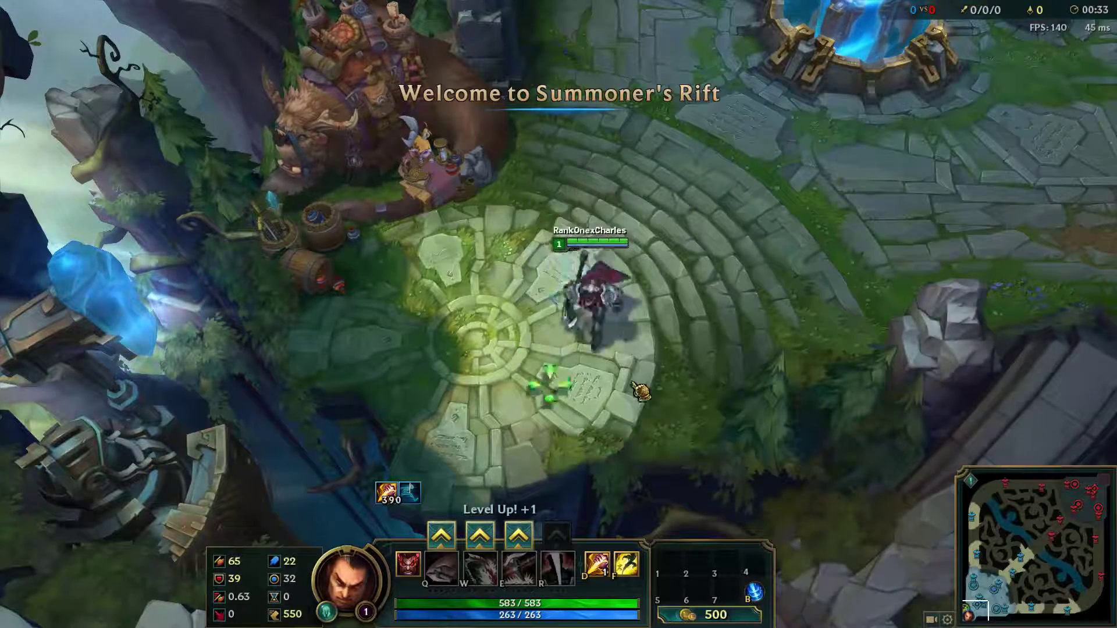
{"action": "right_click", "coordinate": [623, 256]}
{"action": "key", "text": "Escape"}
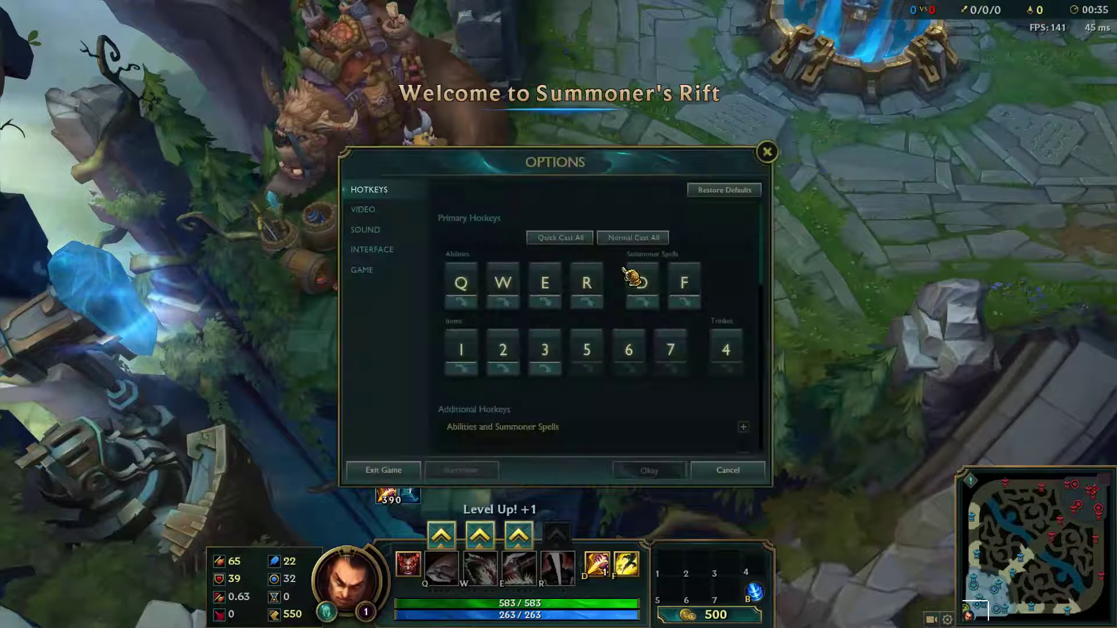
{"action": "left_click", "coordinate": [382, 470]}
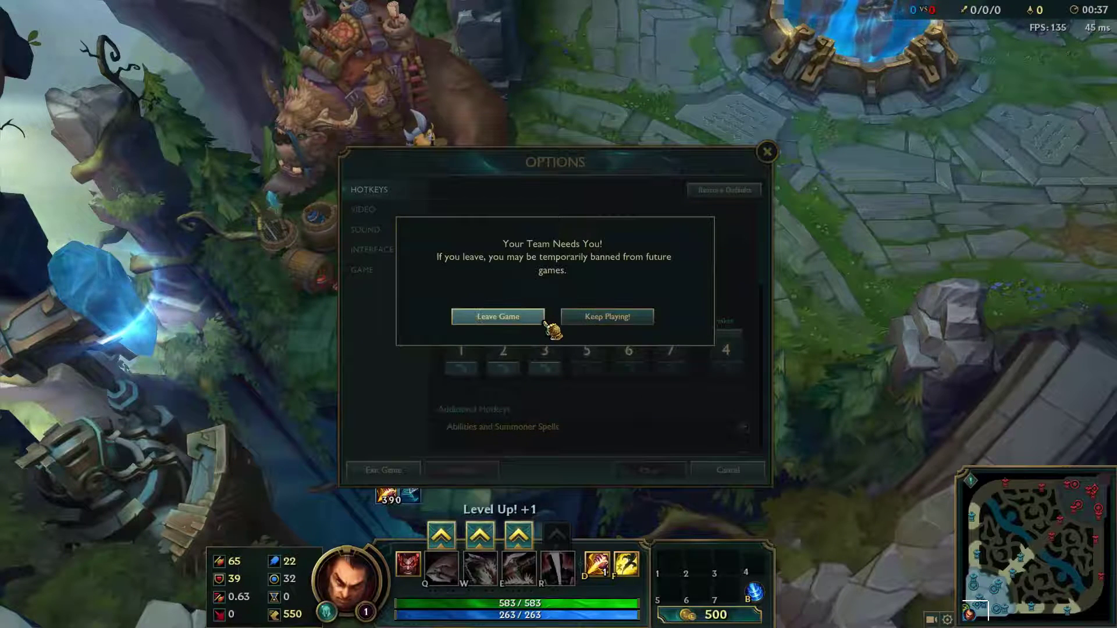
{"action": "key", "text": "Escape"}
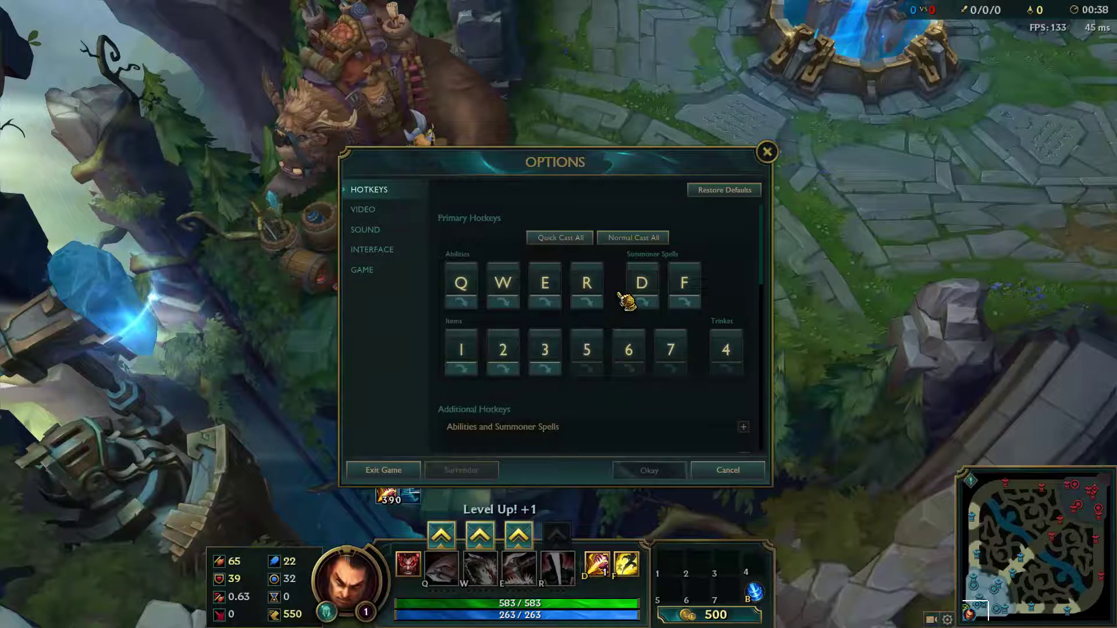
{"action": "key", "text": "alt+Tab"}
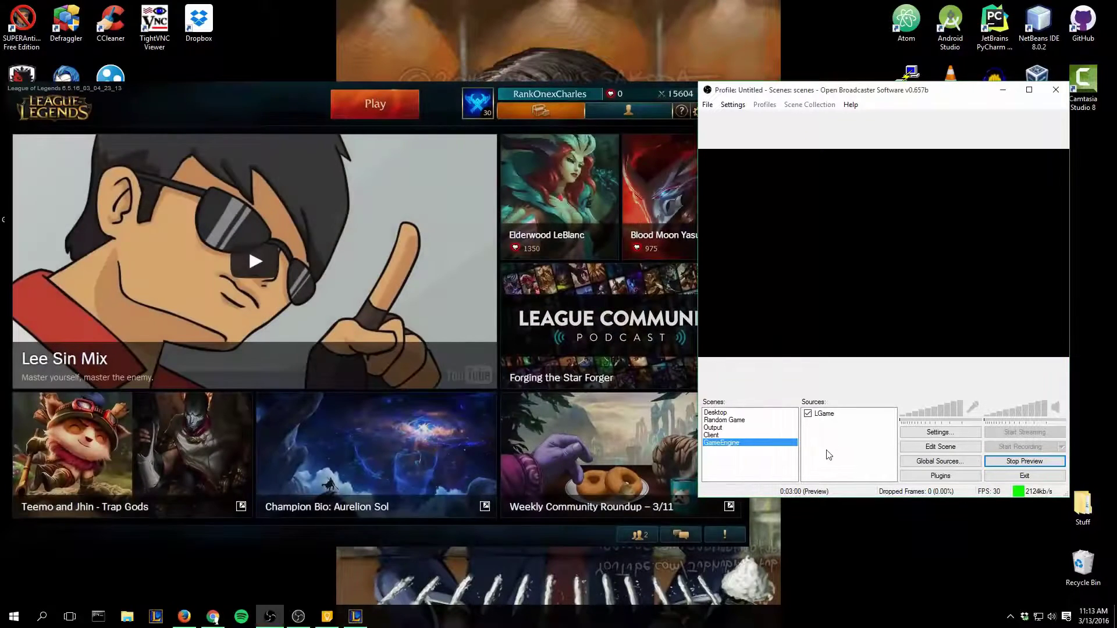
- Cycle through the Client, GameEngine and Desktop scenes, then open the Scene Switcher settings
{"action": "left_click", "coordinate": [720, 435]}
{"action": "left_click", "coordinate": [720, 444]}
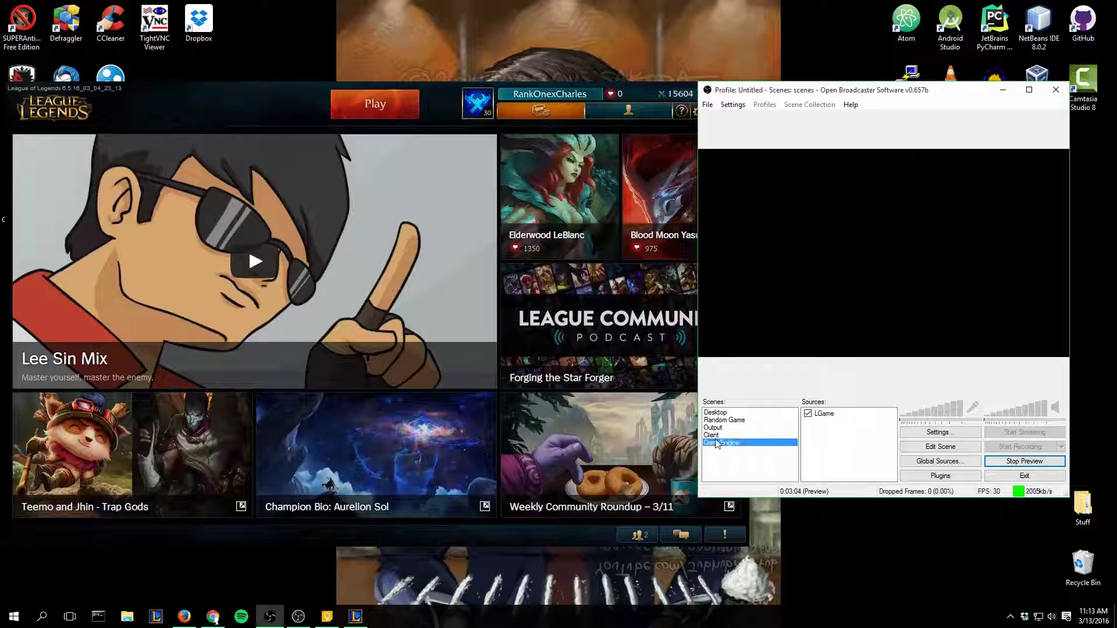
{"action": "left_click", "coordinate": [719, 436]}
{"action": "left_click", "coordinate": [719, 412]}
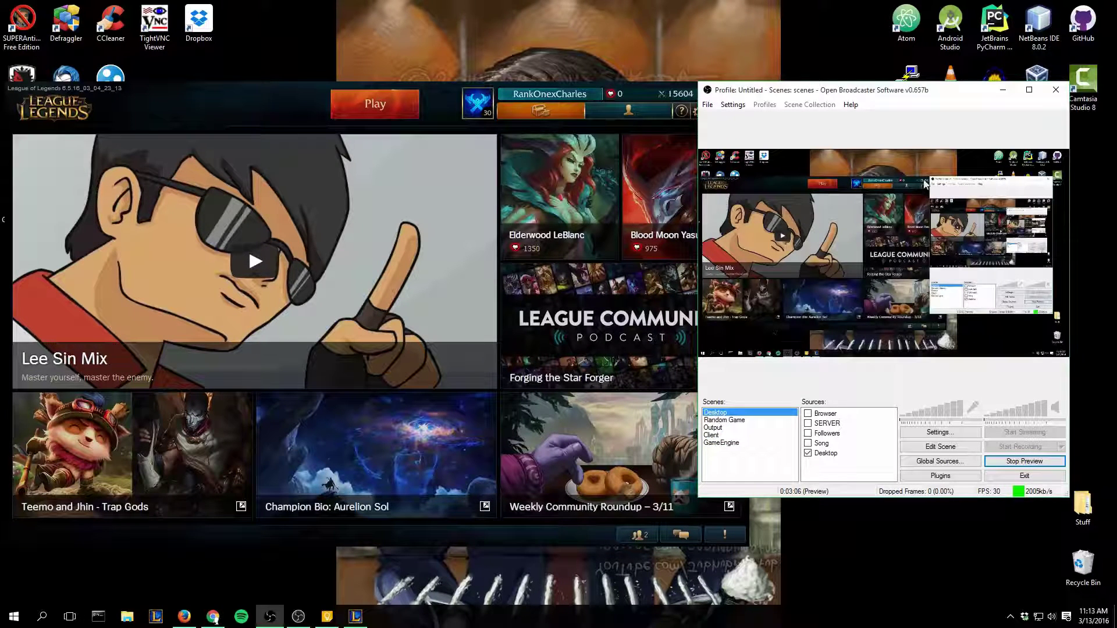
{"action": "left_click", "coordinate": [733, 104]}
{"action": "left_click", "coordinate": [757, 115]}
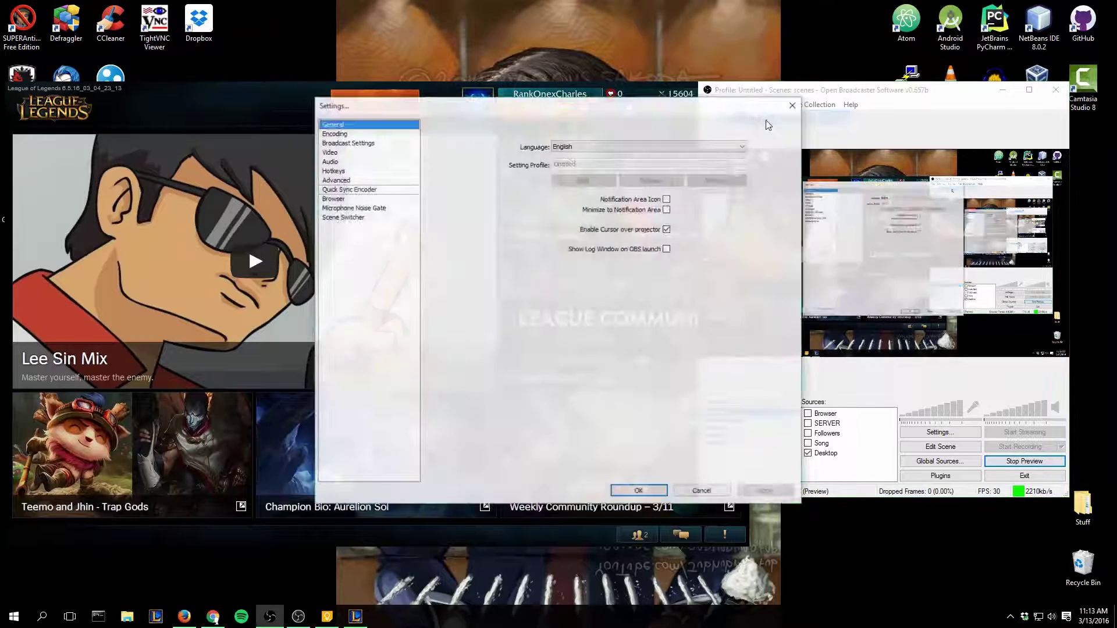
{"action": "left_click", "coordinate": [345, 220]}
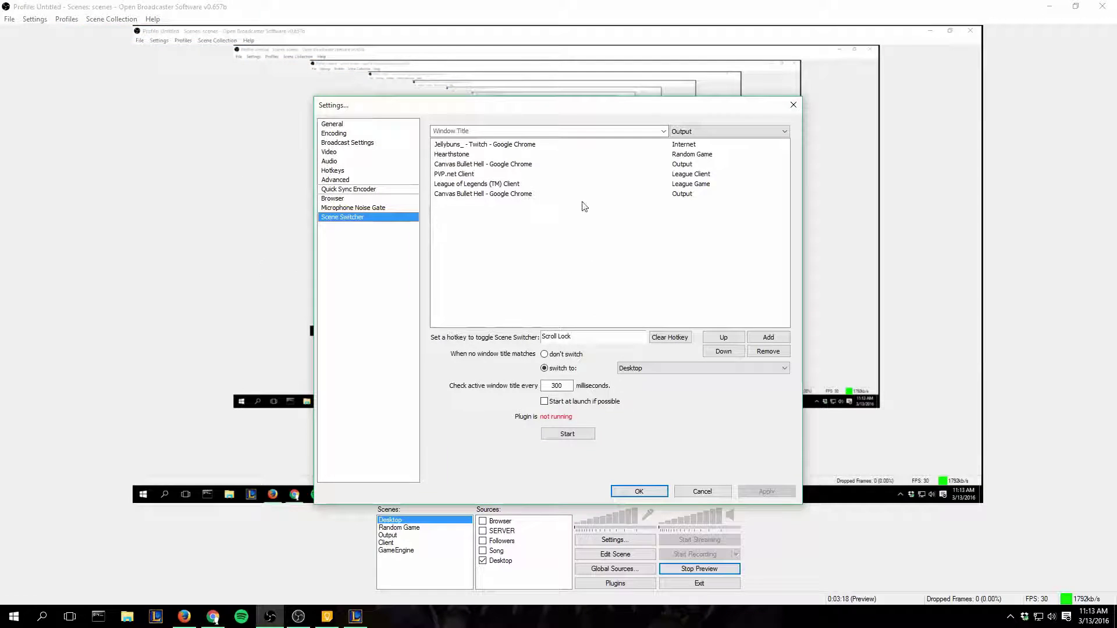
- Delete every existing switching rule from the Scene Switcher list
{"action": "left_click", "coordinate": [511, 146]}
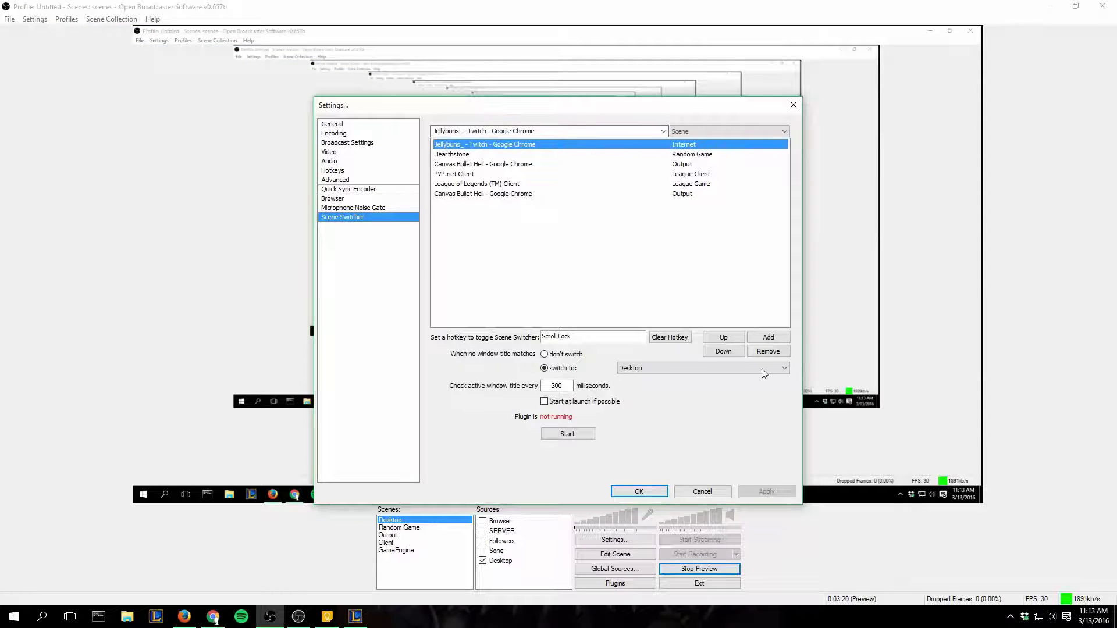
{"action": "left_click", "coordinate": [769, 353]}
{"action": "left_click", "coordinate": [768, 352]}
{"action": "left_click", "coordinate": [765, 352]}
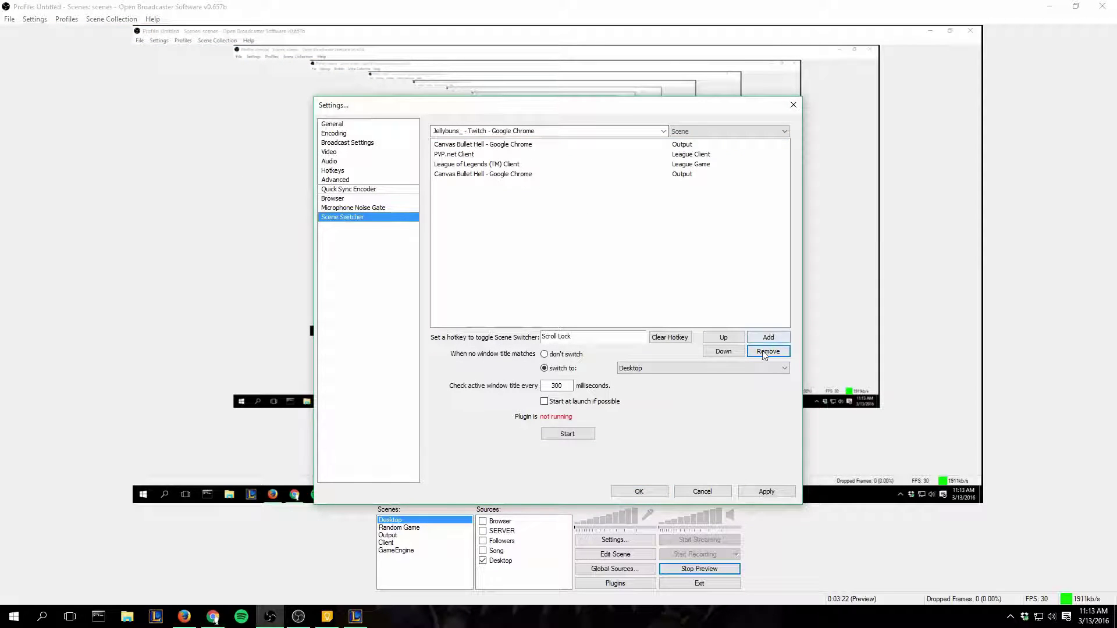
{"action": "left_click", "coordinate": [762, 353]}
{"action": "left_click", "coordinate": [759, 353]}
{"action": "left_click", "coordinate": [759, 353]}
{"action": "left_click", "coordinate": [651, 131]}
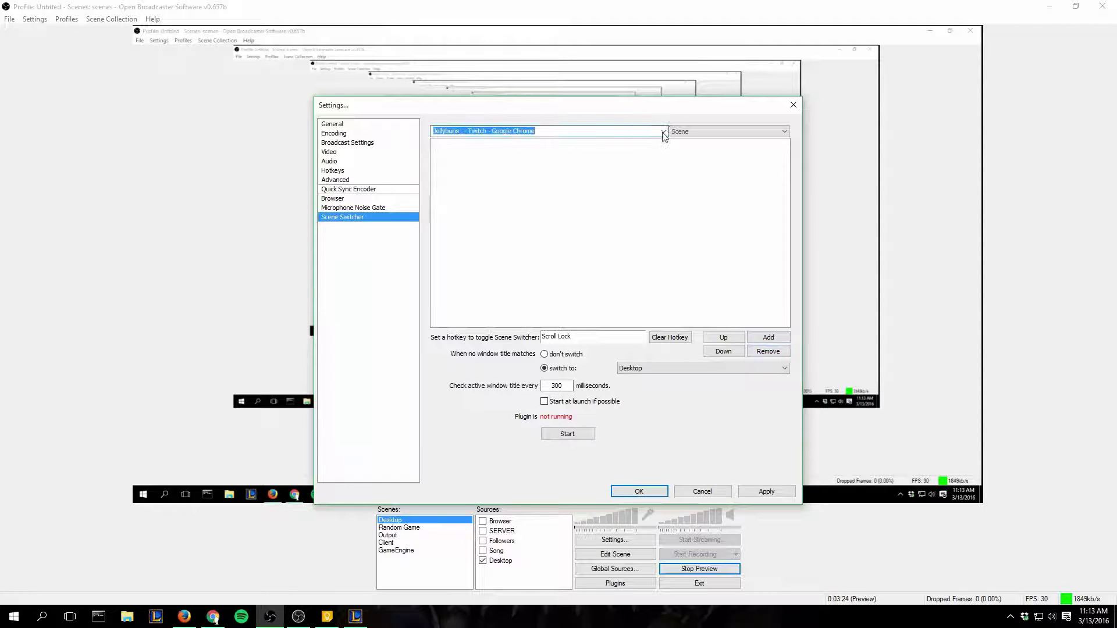
- Add a rule mapping the PVP.net Client window to the Client scene
{"action": "left_click", "coordinate": [663, 132]}
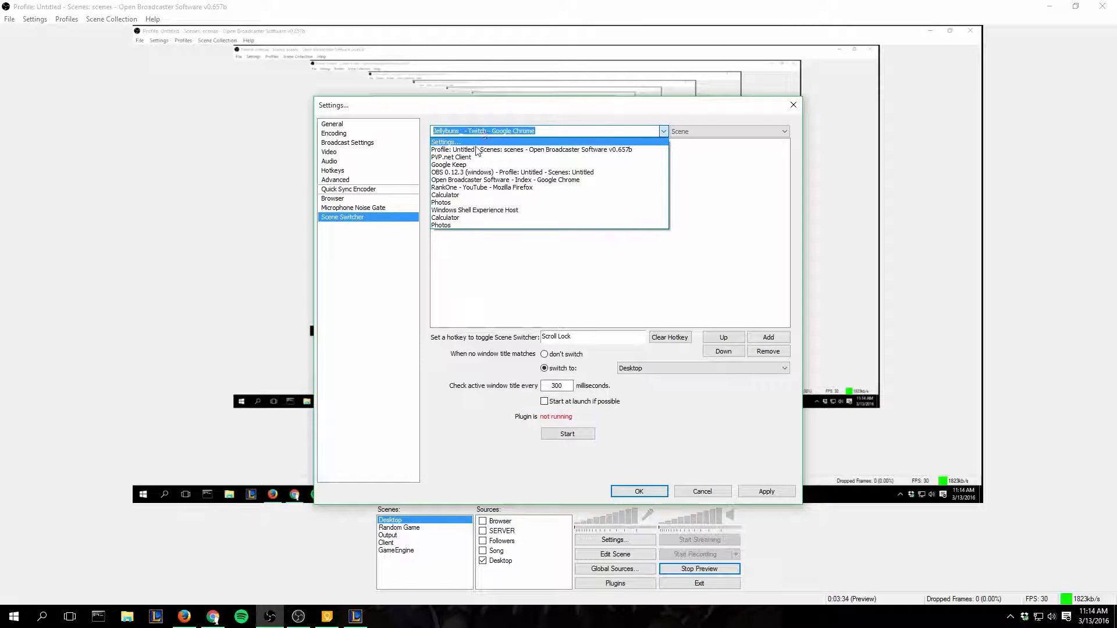
{"action": "left_click", "coordinate": [453, 157]}
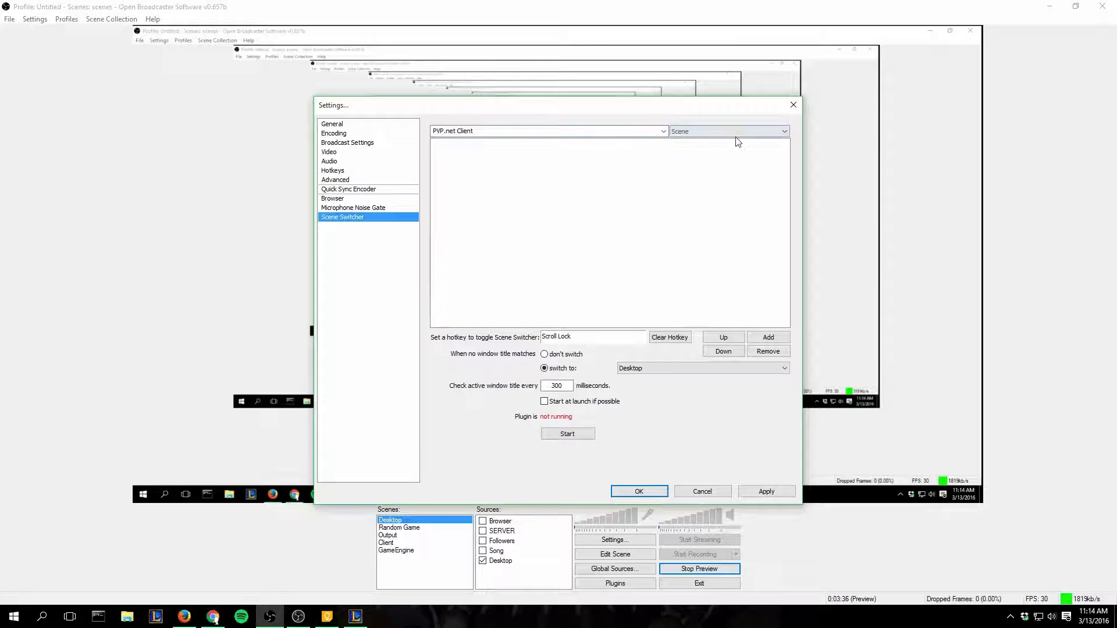
{"action": "key", "text": "alt+Tab"}
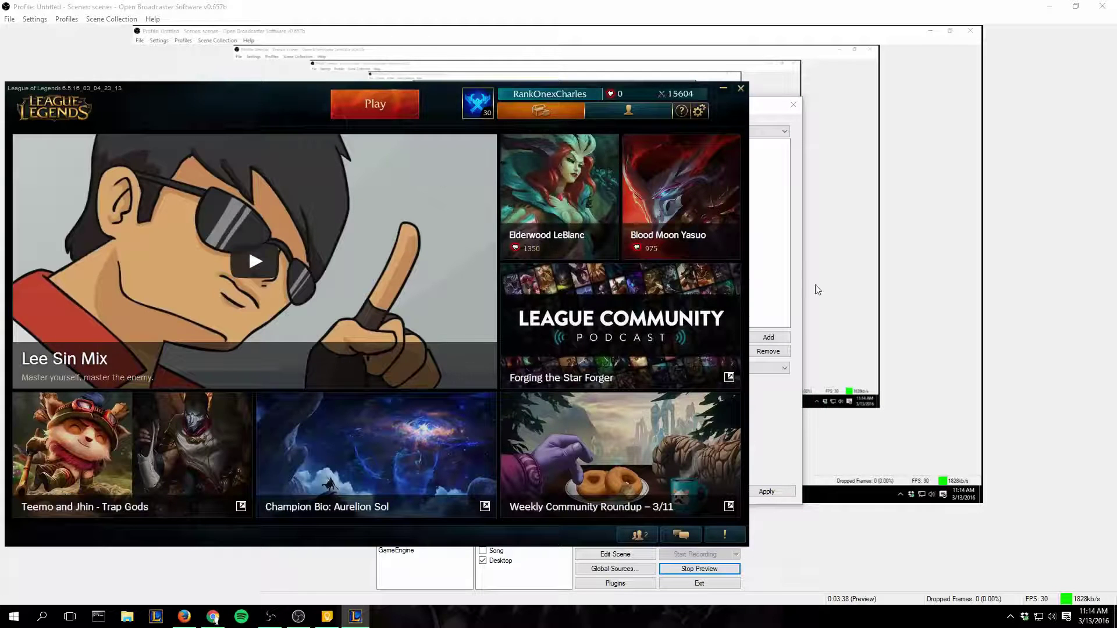
{"action": "left_click", "coordinate": [791, 274]}
{"action": "left_click", "coordinate": [693, 129]}
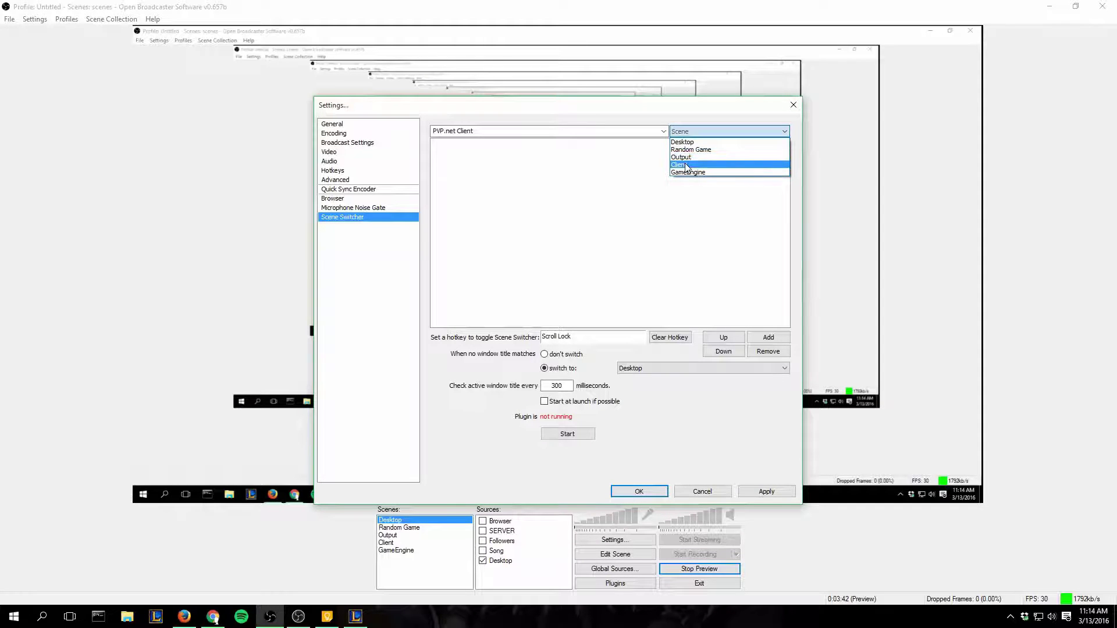
{"action": "left_click", "coordinate": [686, 168]}
{"action": "mouse_move", "coordinate": [670, 109]}
{"action": "left_mouse_down"}
{"action": "mouse_move", "coordinate": [486, 148]}
{"action": "mouse_move", "coordinate": [666, 116]}
{"action": "mouse_move", "coordinate": [665, 102]}
{"action": "left_mouse_up"}
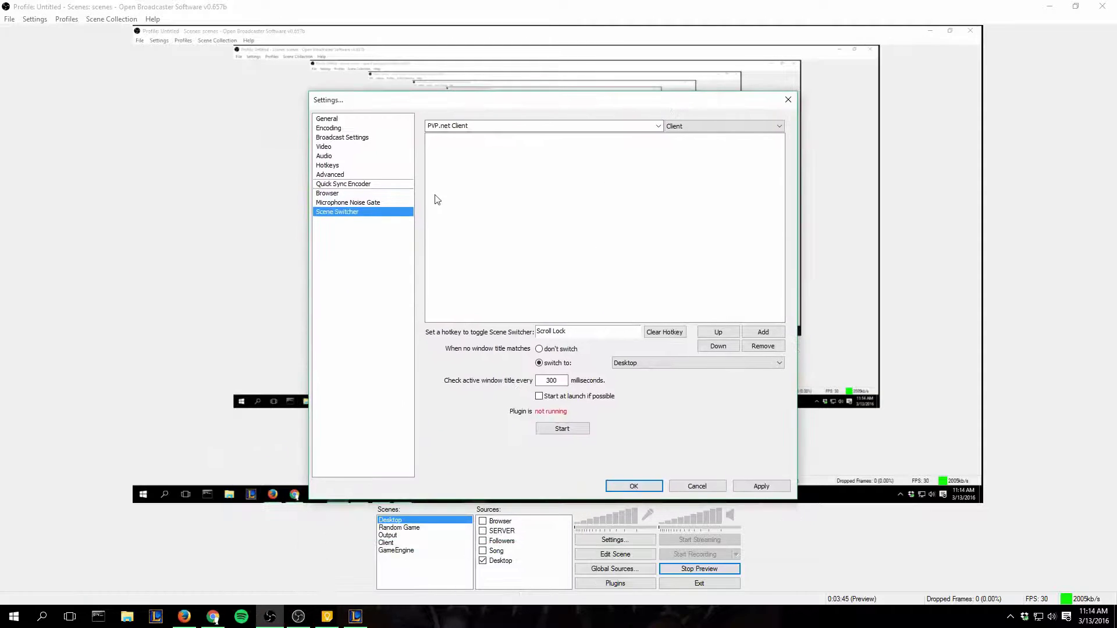
{"action": "left_click", "coordinate": [761, 331]}
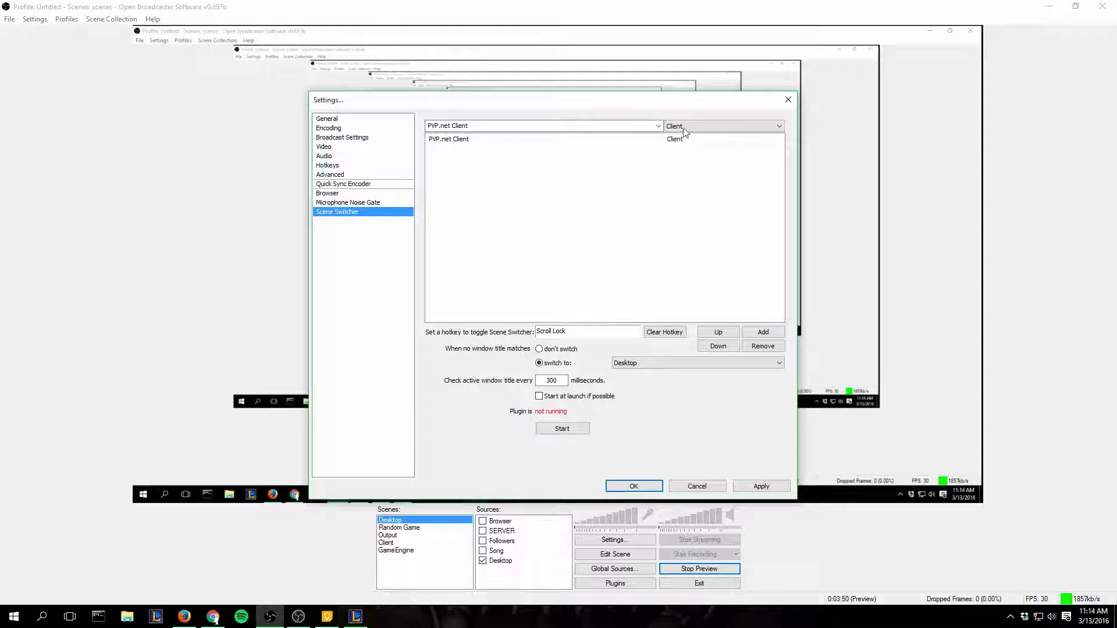
{"action": "left_click", "coordinate": [355, 616]}
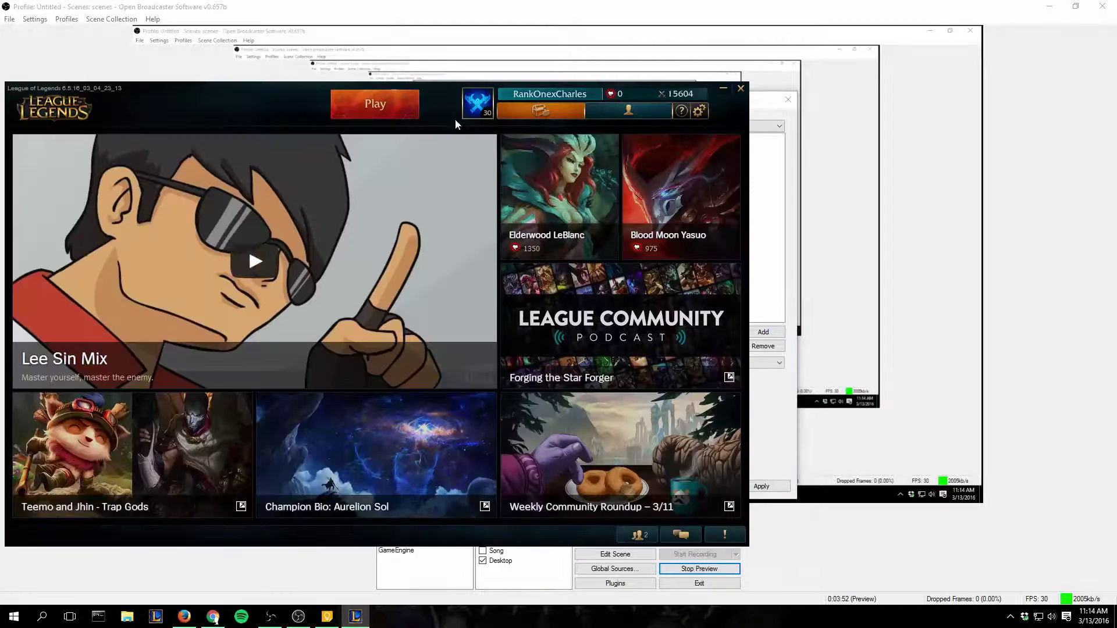
- Create a team-size-1 custom game, move to Team 2, and add an Amumu bot to Team 1
{"action": "left_click", "coordinate": [378, 111]}
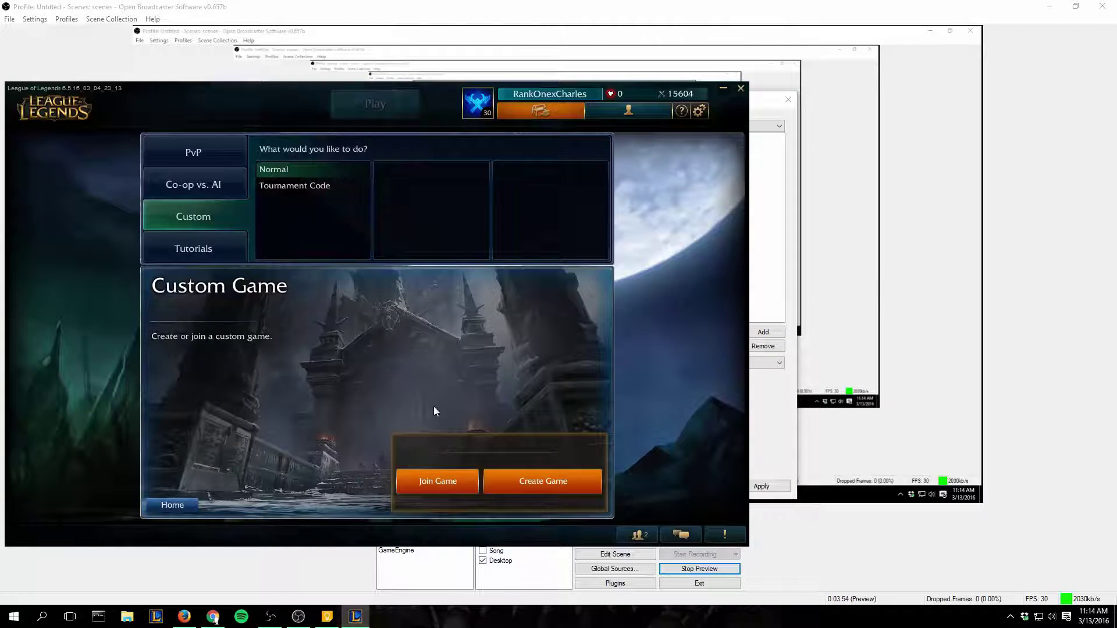
{"action": "left_click", "coordinate": [550, 487]}
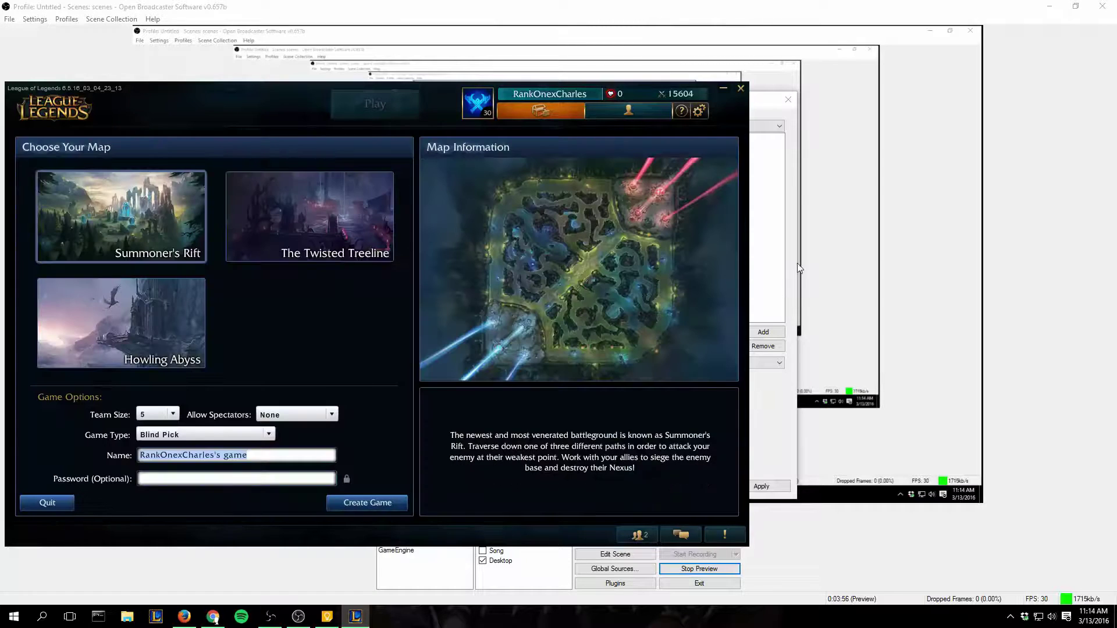
{"action": "left_click", "coordinate": [798, 269]}
{"action": "left_click", "coordinate": [355, 616]}
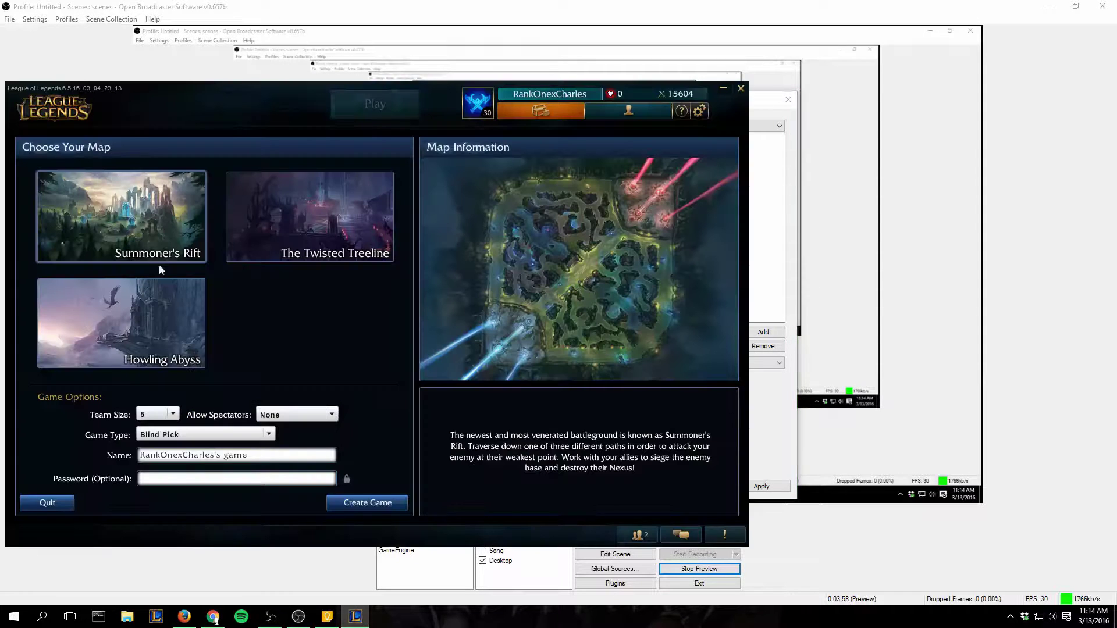
{"action": "left_click", "coordinate": [173, 415]}
{"action": "left_click", "coordinate": [153, 426]}
{"action": "left_click", "coordinate": [367, 502]}
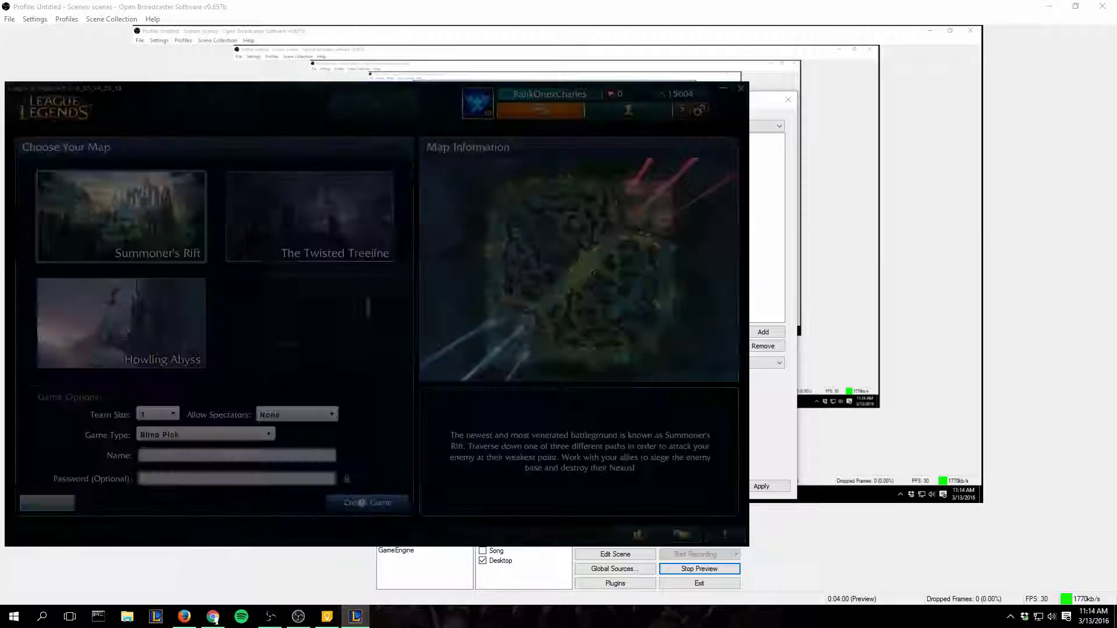
{"action": "left_click", "coordinate": [422, 171]}
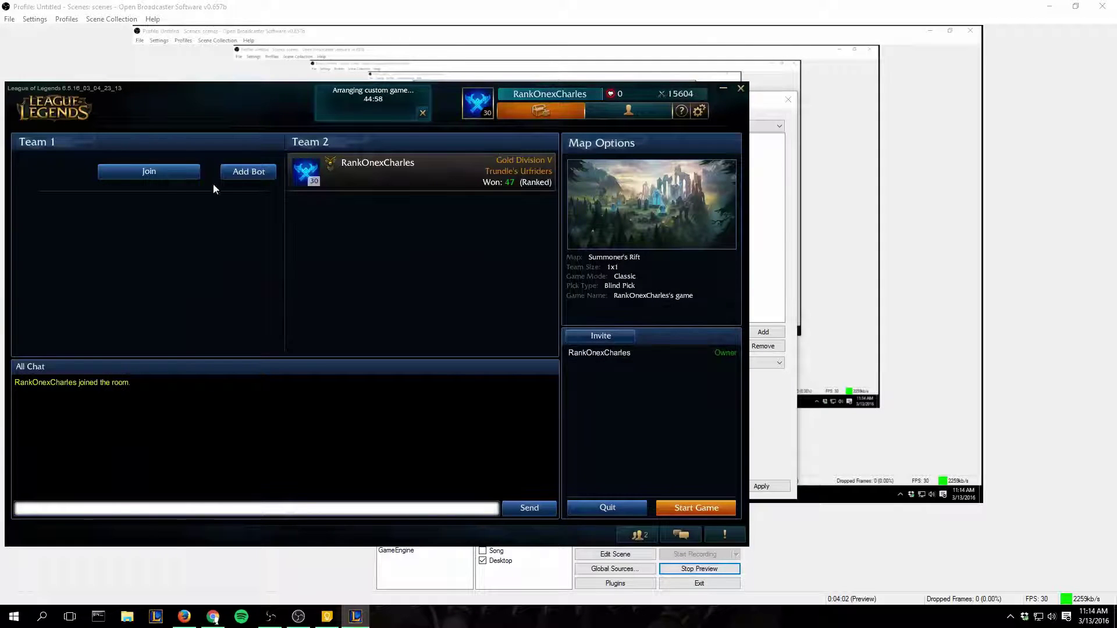
{"action": "left_click", "coordinate": [248, 171]}
- Start the custom game without IP/XP, then pick and lock in a champion
{"action": "left_click", "coordinate": [696, 508]}
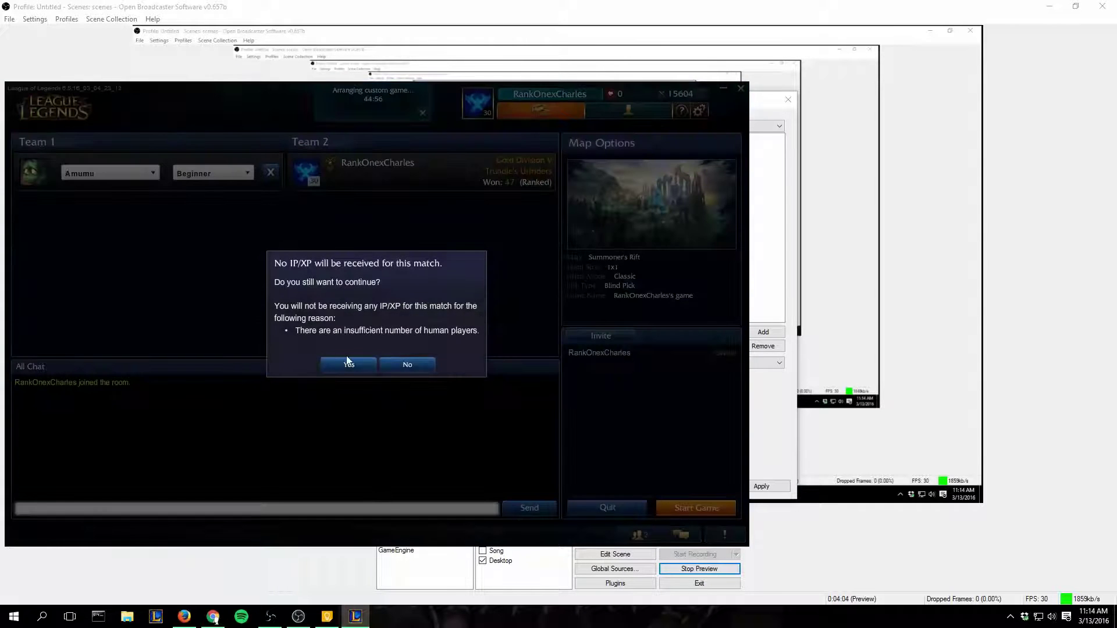
{"action": "left_click", "coordinate": [352, 365]}
{"action": "left_click", "coordinate": [353, 240]}
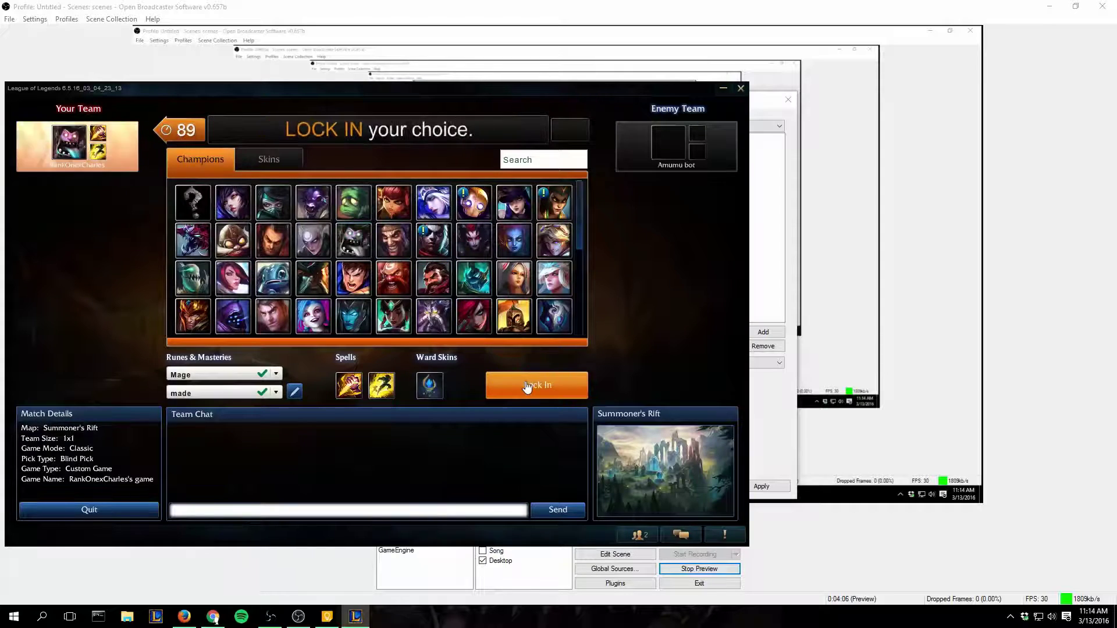
{"action": "left_click", "coordinate": [537, 385]}
- Check the Scene Switcher window-title list, keep PVP.net Client, and briefly bring the League client forward
{"action": "left_click", "coordinate": [772, 299]}
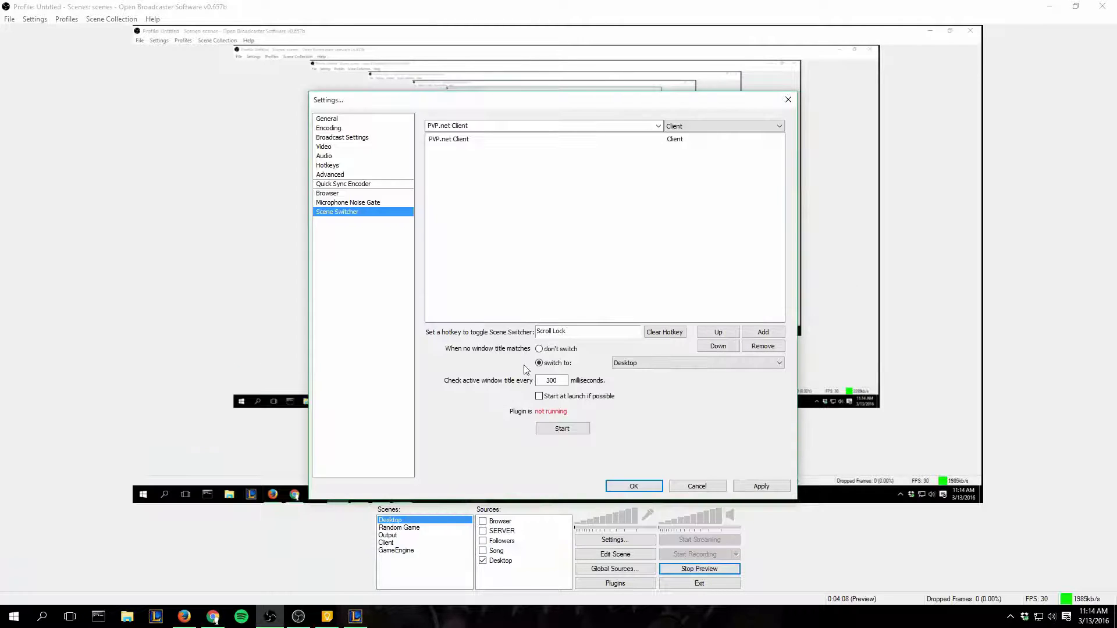
{"action": "left_click", "coordinate": [658, 126]}
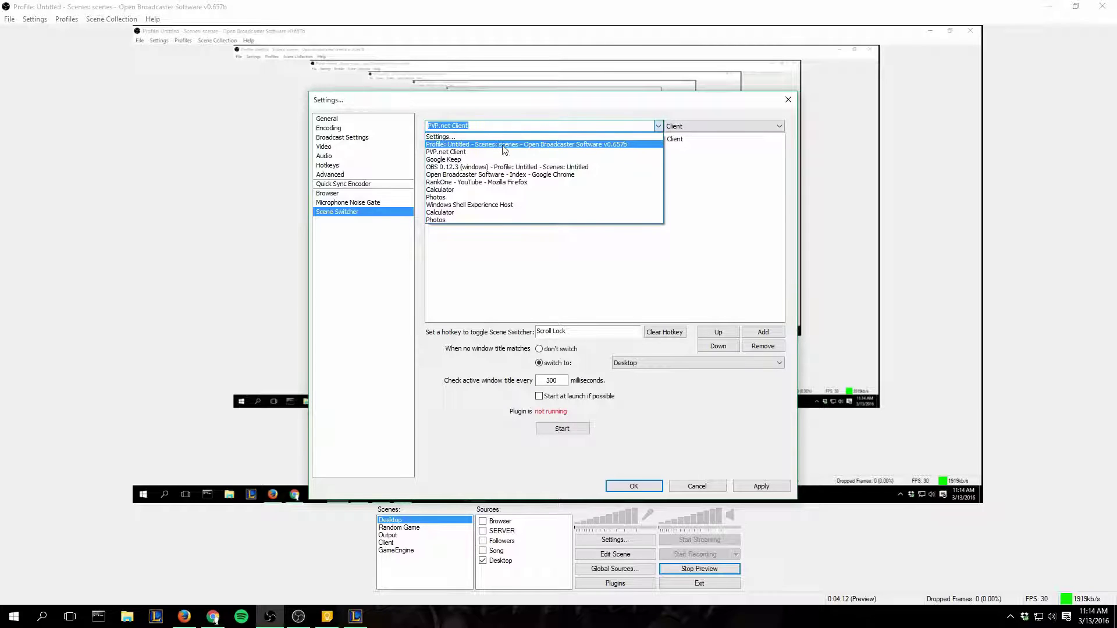
{"action": "left_click", "coordinate": [573, 152]}
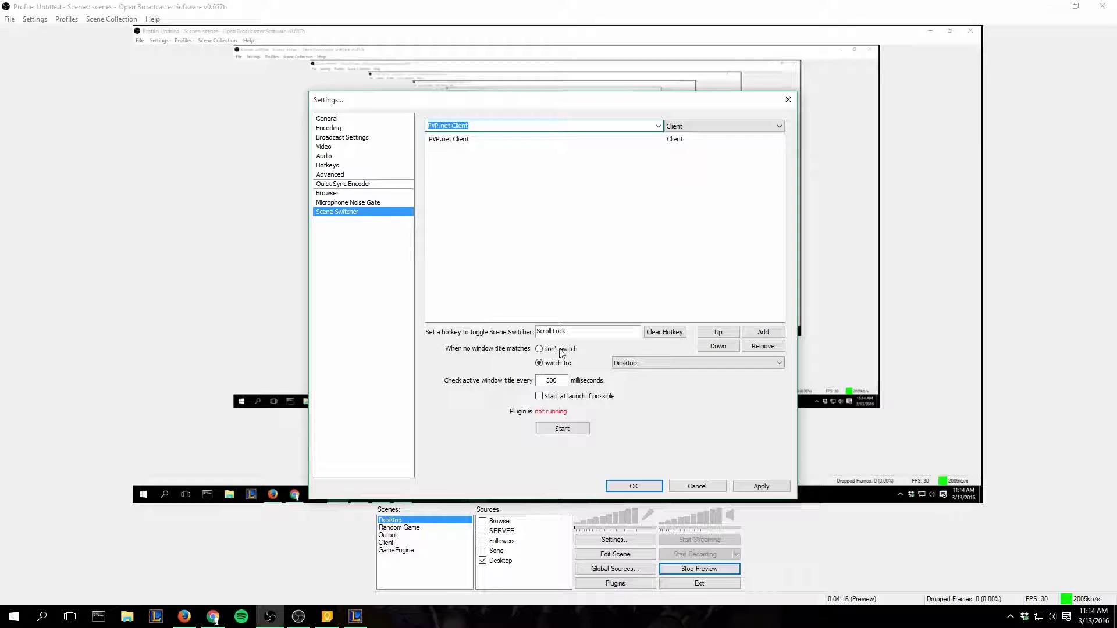
{"action": "left_click", "coordinate": [355, 620]}
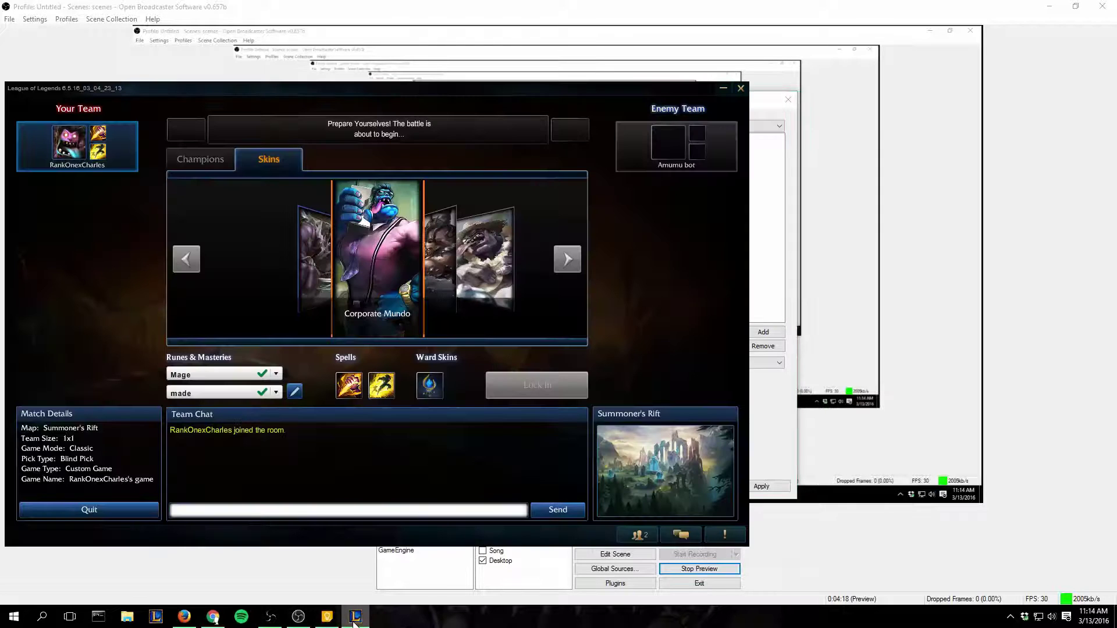
{"action": "left_click", "coordinate": [768, 278]}
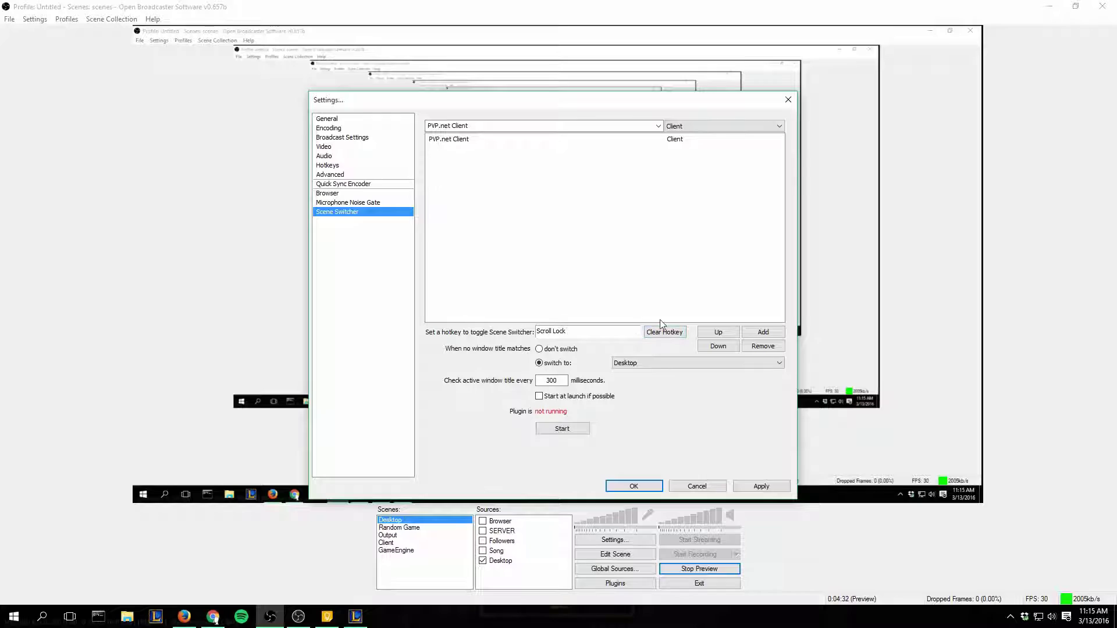
- Select the PVP.net Client to Client rule and review the window-title list without changing it
{"action": "left_click", "coordinate": [446, 140]}
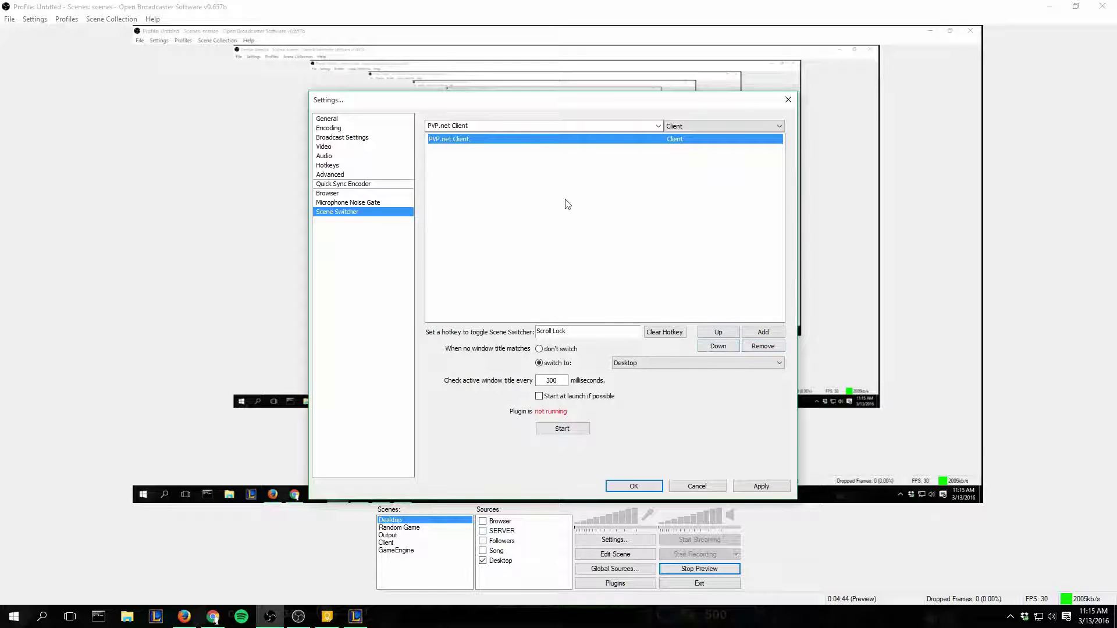
{"action": "left_click", "coordinate": [658, 126]}
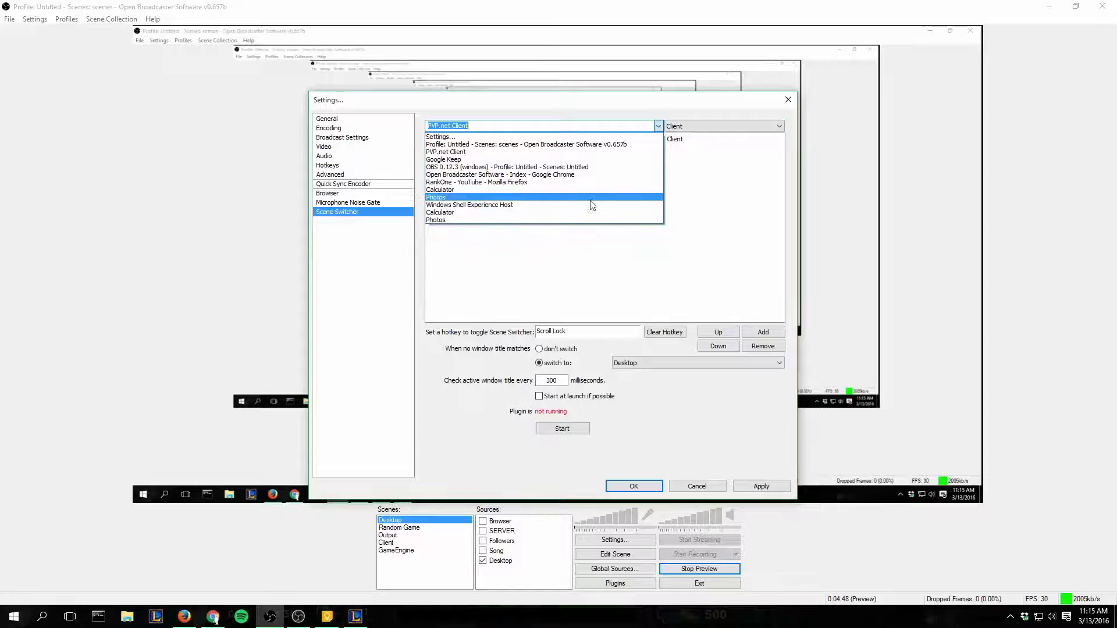
{"action": "left_click", "coordinate": [719, 198]}
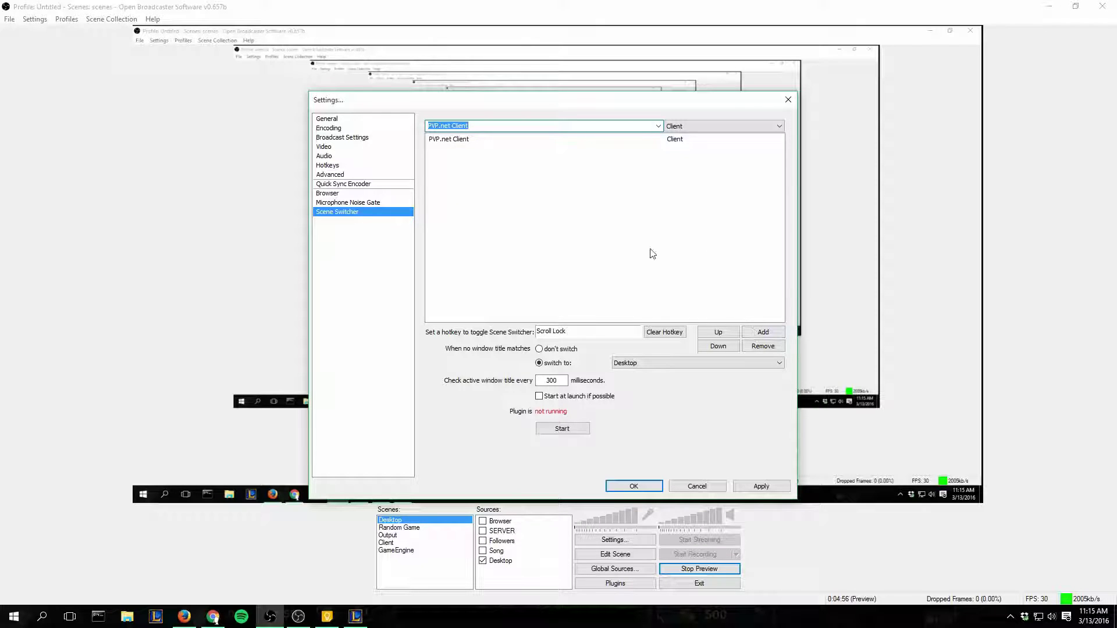
{"action": "key", "text": "Tab"}
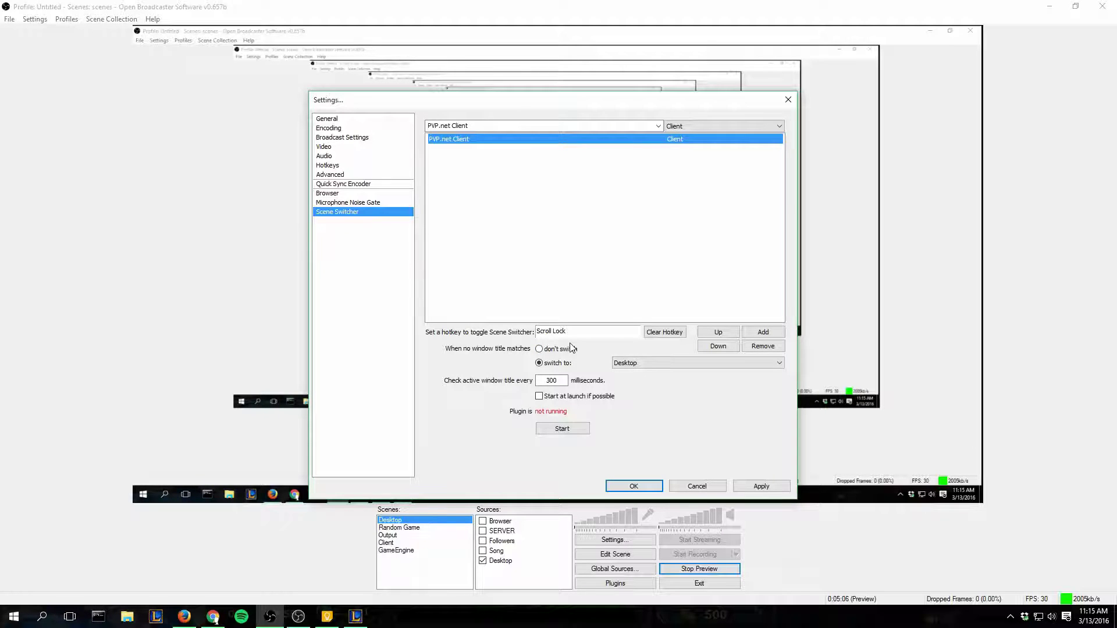
{"action": "left_click", "coordinate": [622, 365]}
{"action": "left_click", "coordinate": [626, 372]}
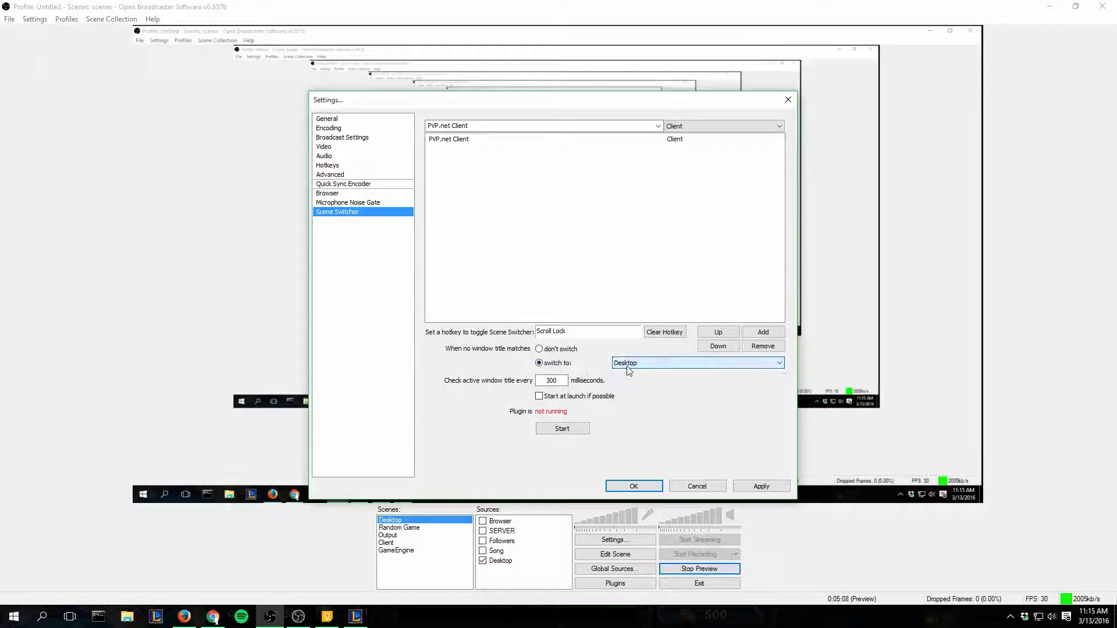
{"action": "left_click", "coordinate": [441, 141]}
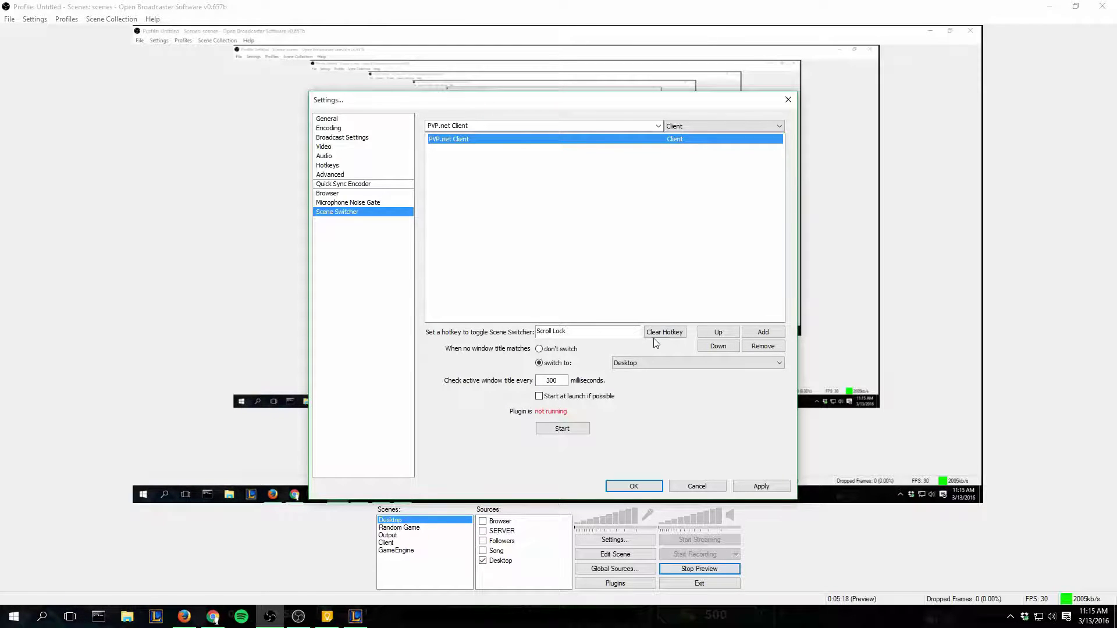
{"action": "left_click", "coordinate": [651, 360]}
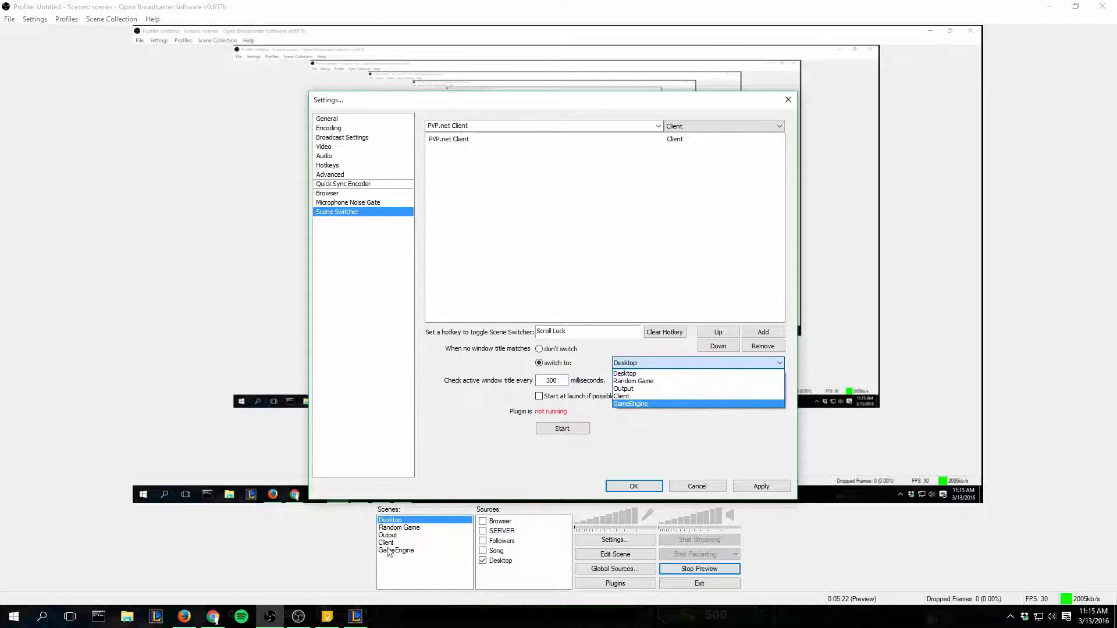
{"action": "left_click", "coordinate": [643, 374]}
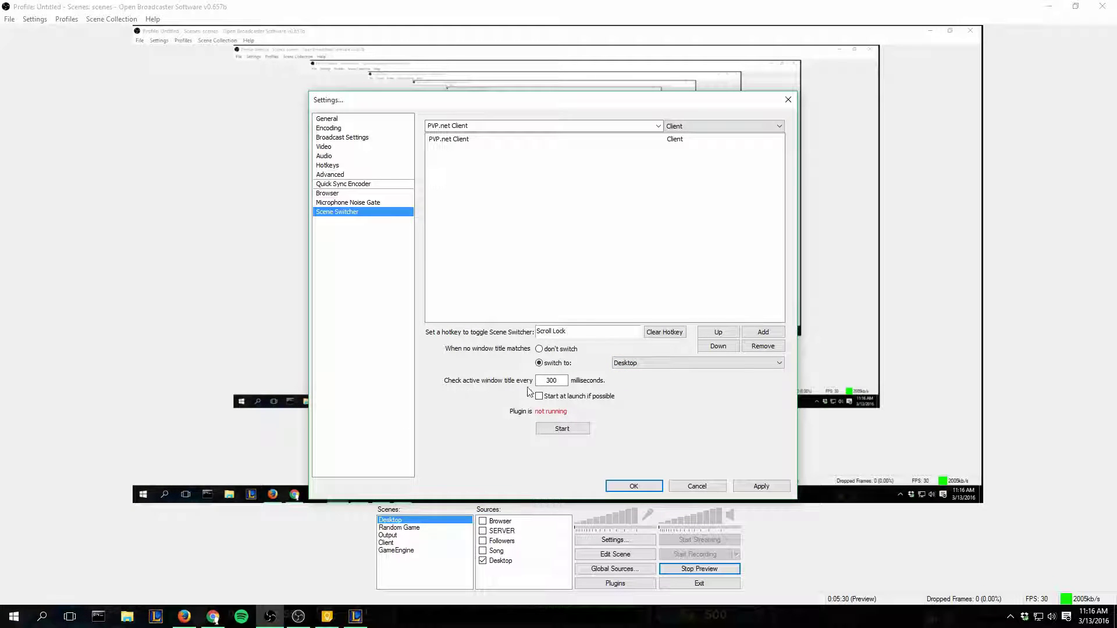
{"action": "left_click", "coordinate": [556, 380]}
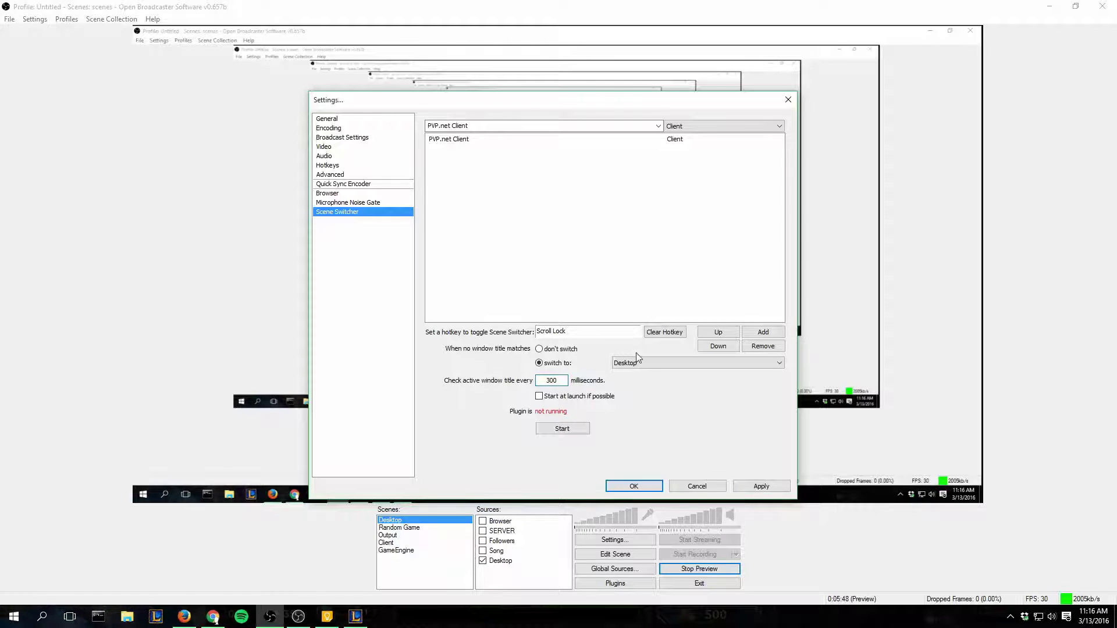
- Check the window-title list and briefly visit Microphone Noise Gate before returning to Scene Switcher
{"action": "left_click", "coordinate": [658, 126]}
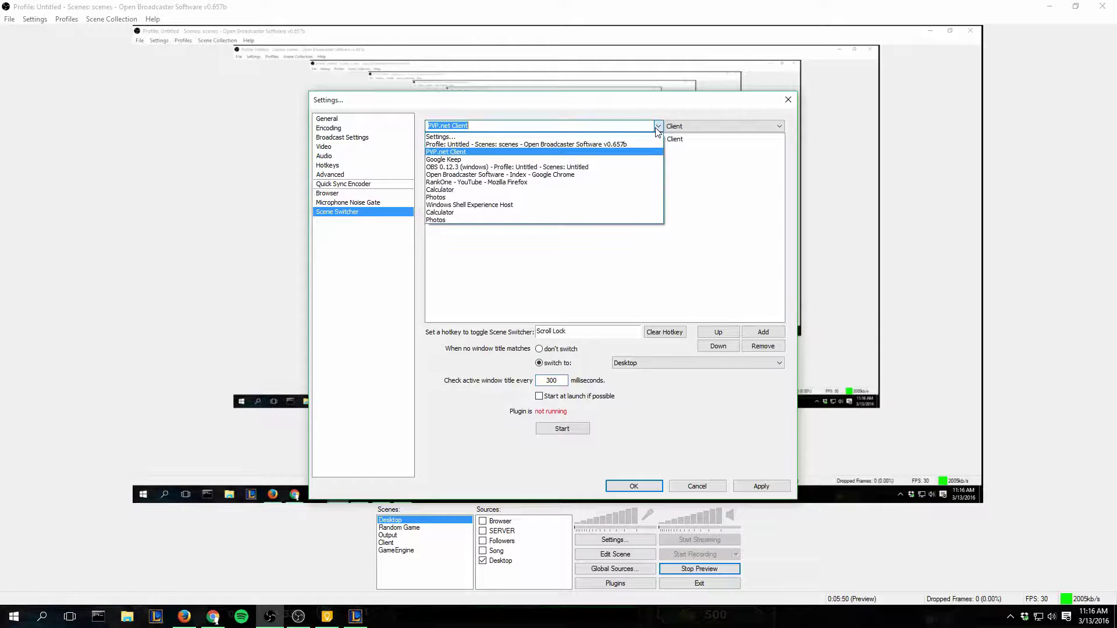
{"action": "left_click", "coordinate": [590, 252]}
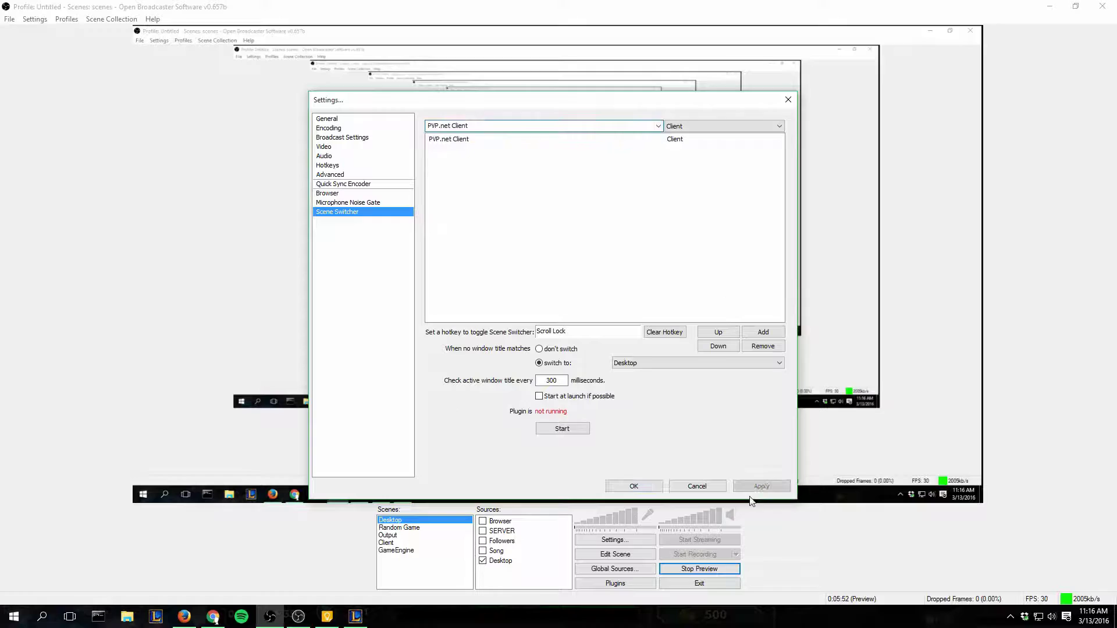
{"action": "left_click", "coordinate": [360, 204]}
{"action": "left_click", "coordinate": [360, 211]}
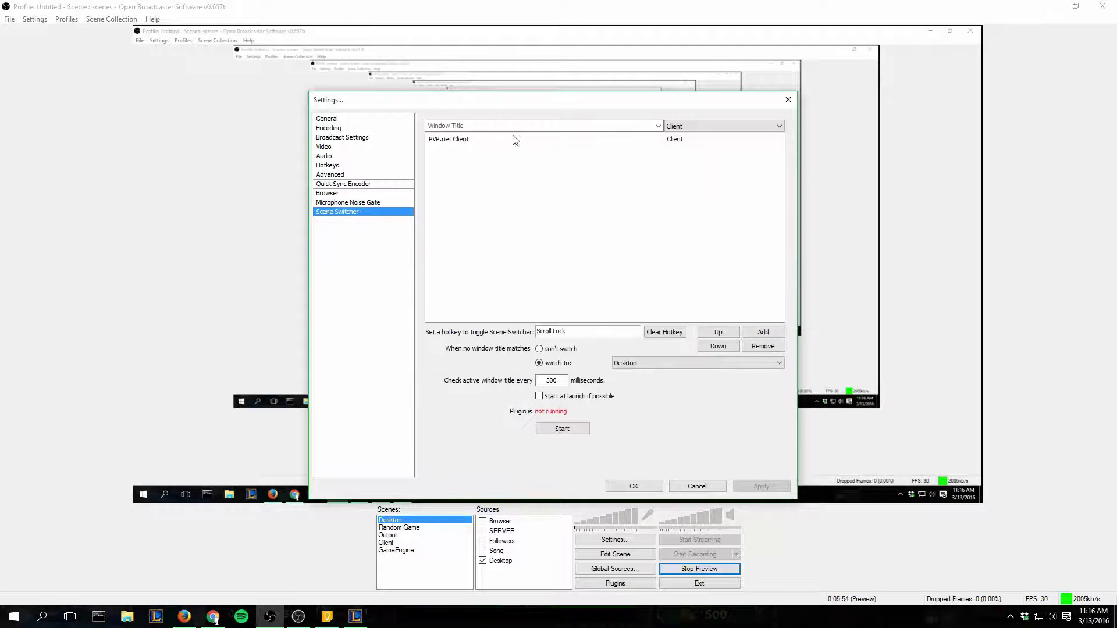
- Add a rule mapping the League of Legends (TM) Client window to the GameEngine scene, and apply it
{"action": "left_click", "coordinate": [658, 126]}
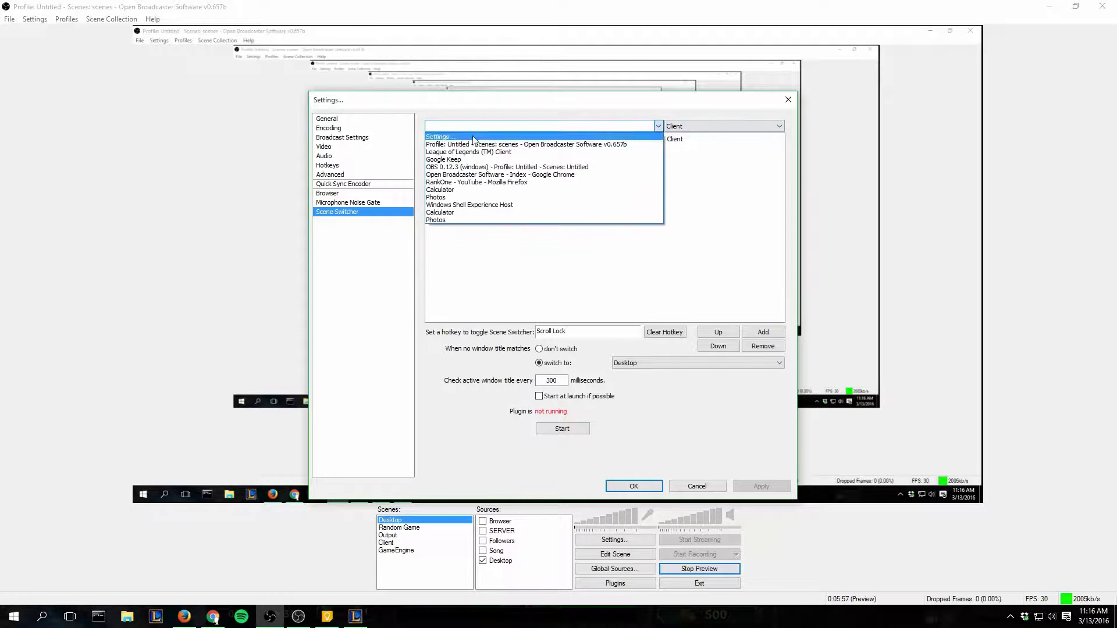
{"action": "left_click", "coordinate": [461, 152]}
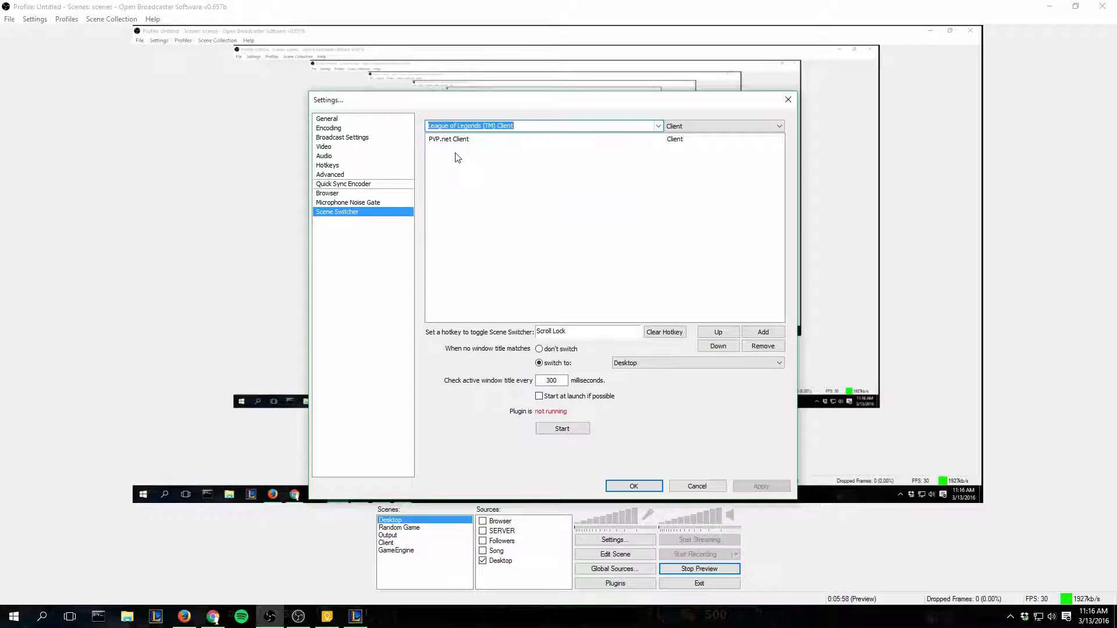
{"action": "left_click", "coordinate": [696, 127]}
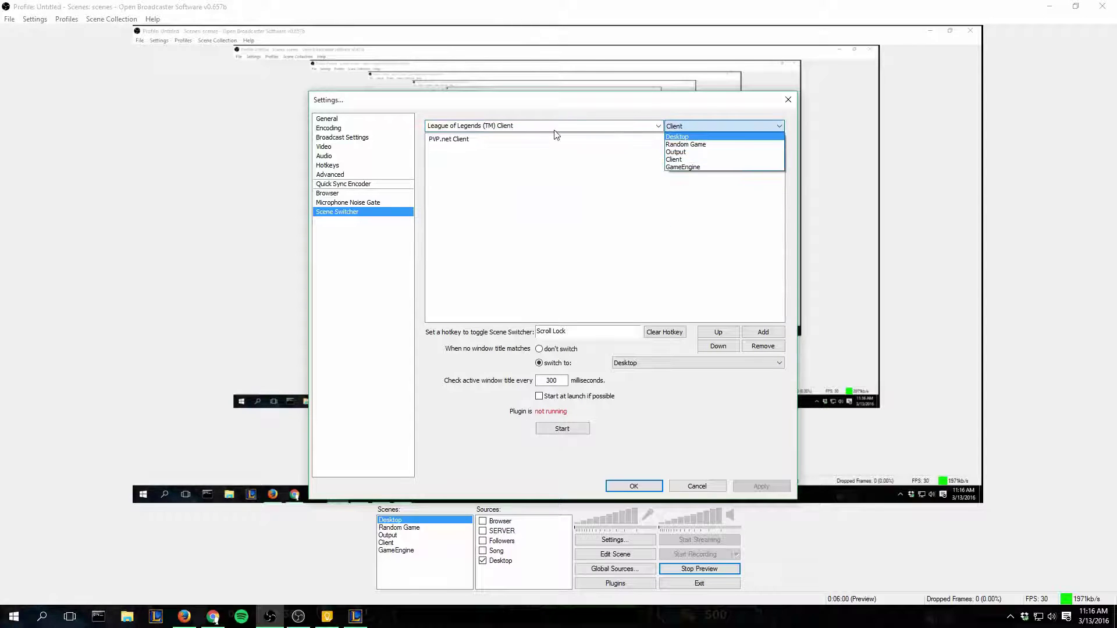
{"action": "left_click", "coordinate": [686, 167]}
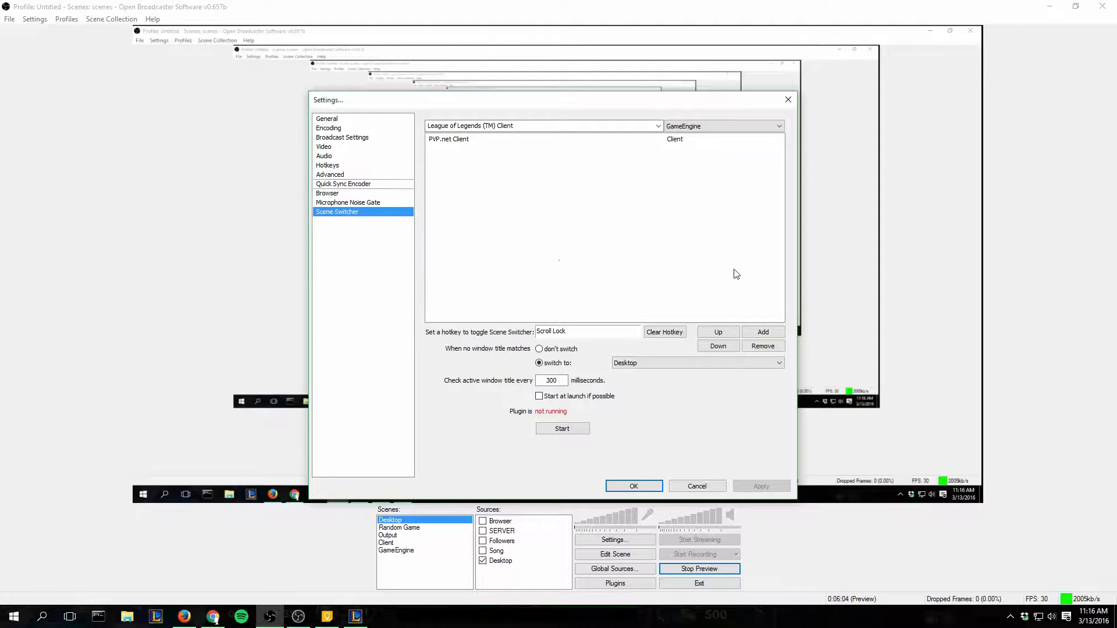
{"action": "left_click", "coordinate": [747, 334]}
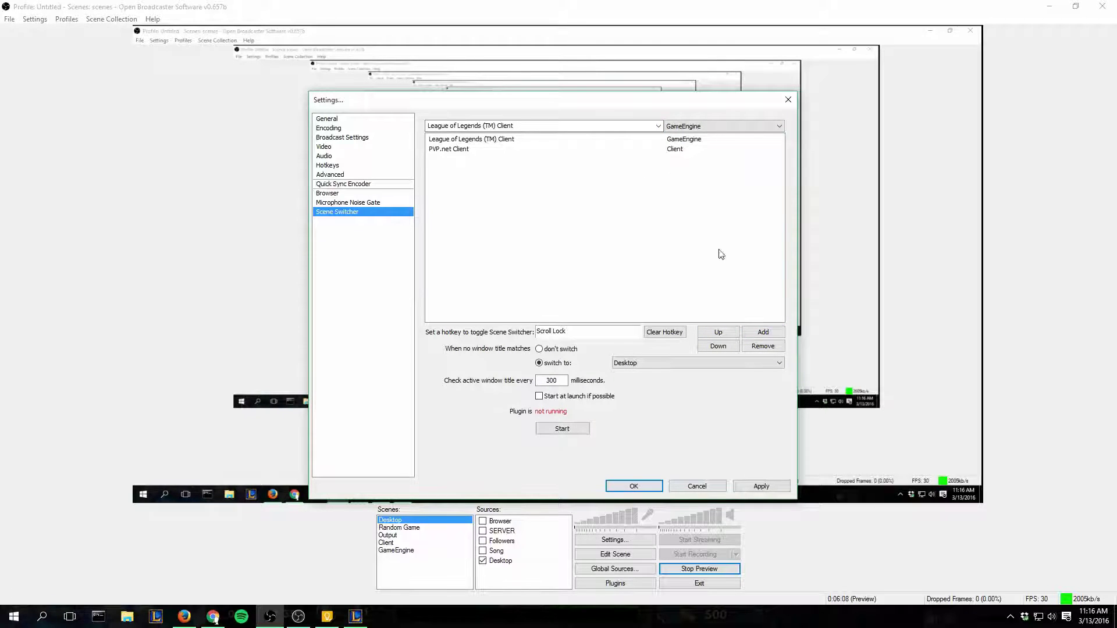
{"action": "left_click", "coordinate": [761, 487]}
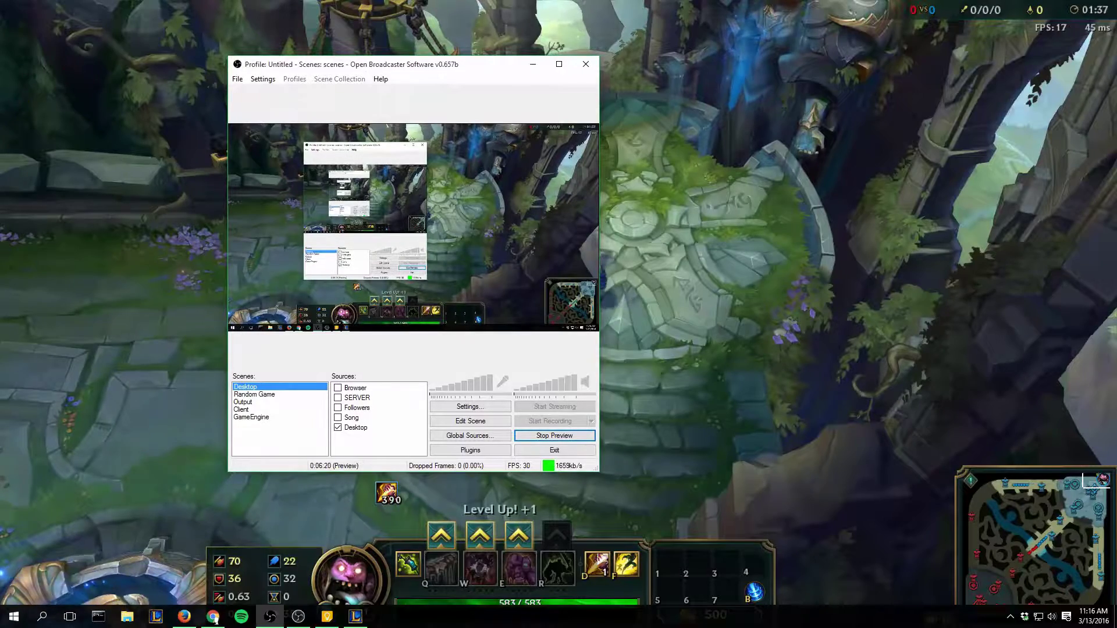
- In the game's Video options, change Window Mode from Borderless to Windowed
{"action": "key", "text": "alt+Tab"}
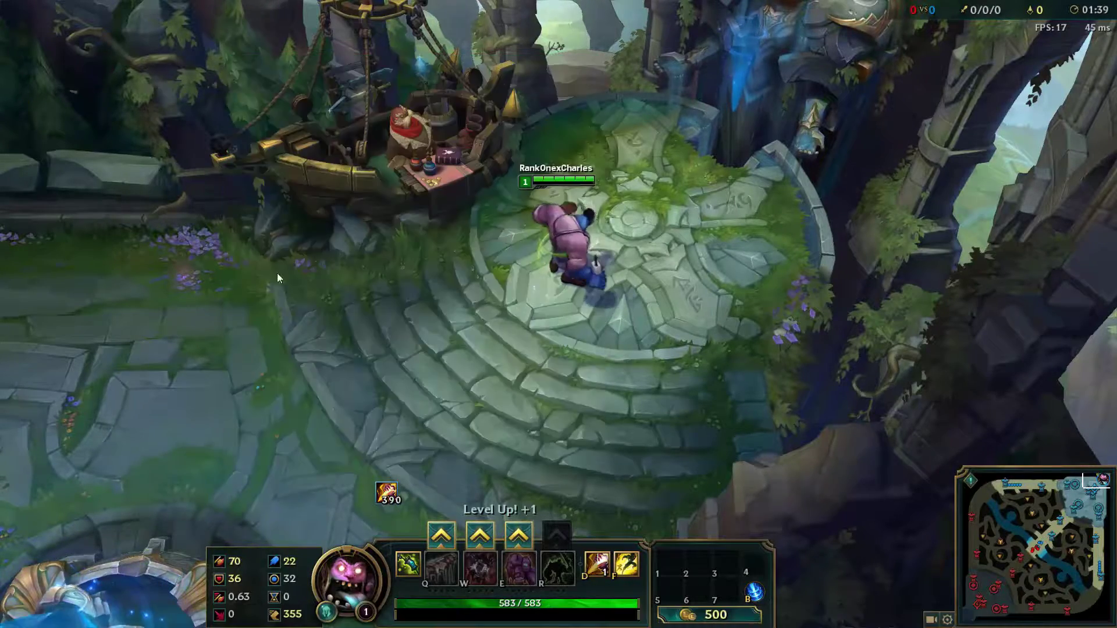
{"action": "key", "text": "Escape"}
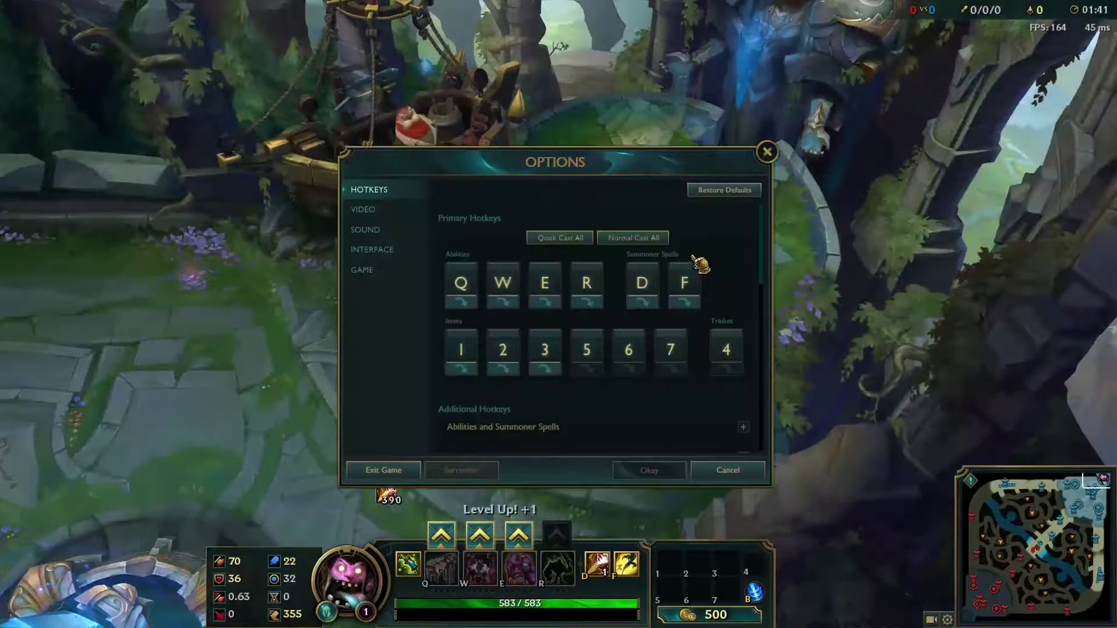
{"action": "left_click", "coordinate": [392, 272]}
{"action": "scroll", "coordinate": [596, 421], "scroll_direction": "down", "scroll_amount": 3}
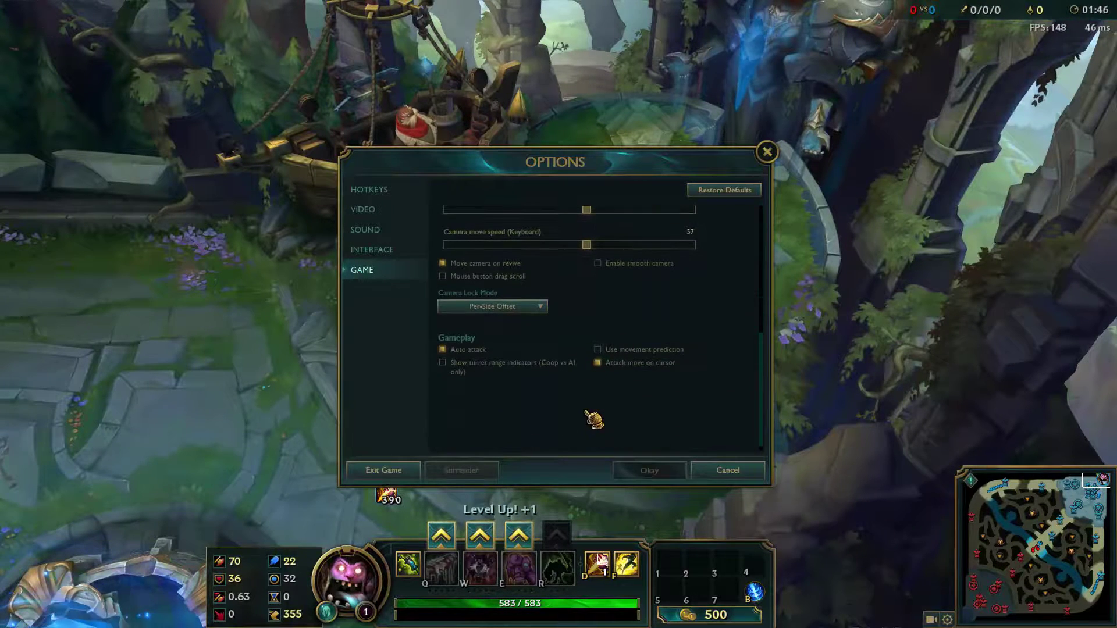
{"action": "left_click", "coordinate": [390, 210]}
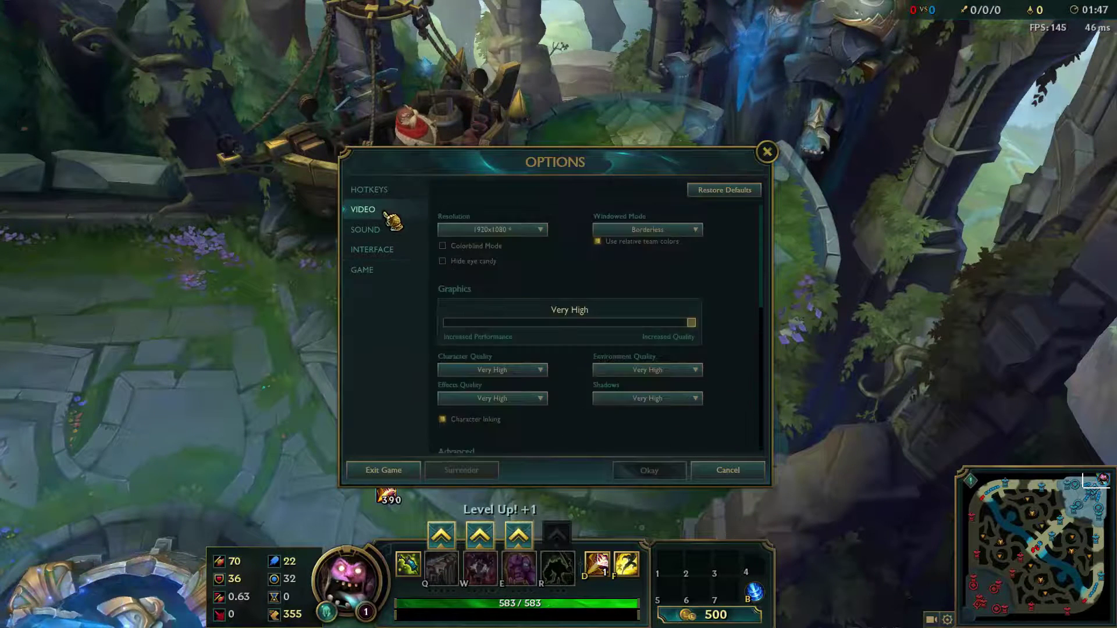
{"action": "left_click", "coordinate": [659, 233]}
{"action": "left_click", "coordinate": [656, 257]}
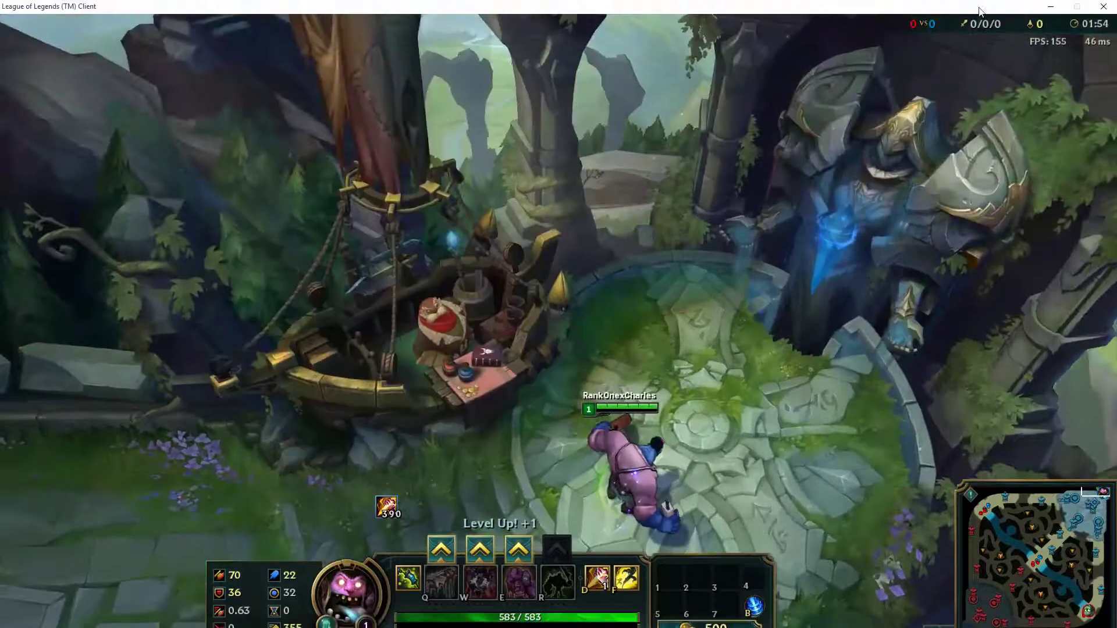
- Rearrange the League game and OBS windows, and widen OBS to enlarge its preview
{"action": "left_click_drag", "start_coordinate": [979, 11], "coordinate": [979, 226]}
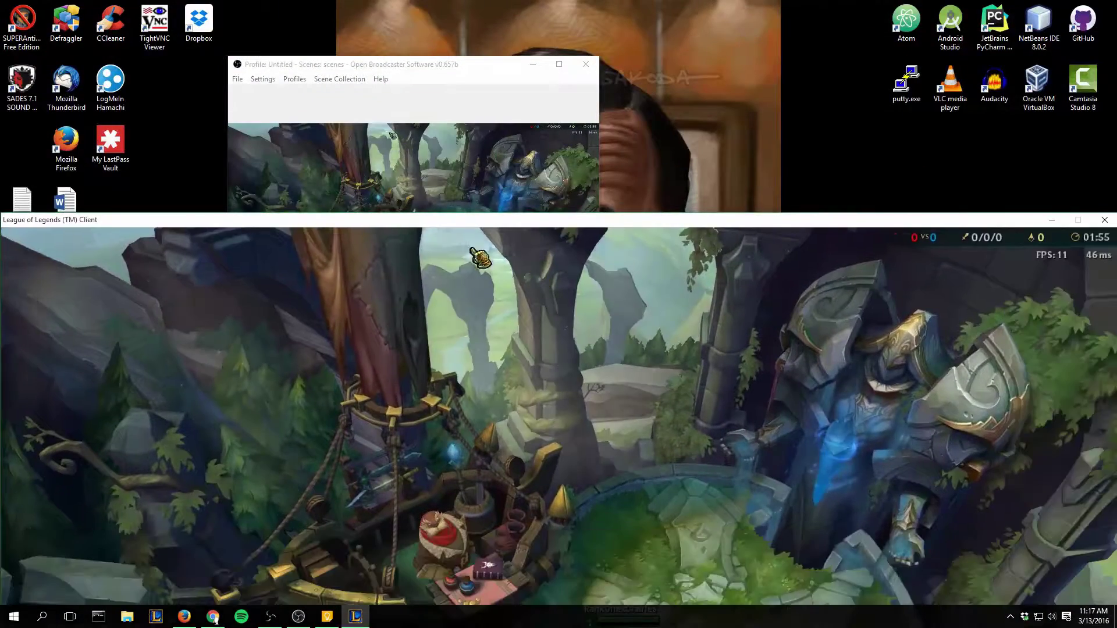
{"action": "left_click", "coordinate": [431, 68]}
{"action": "left_click_drag", "start_coordinate": [431, 69], "coordinate": [274, 27]}
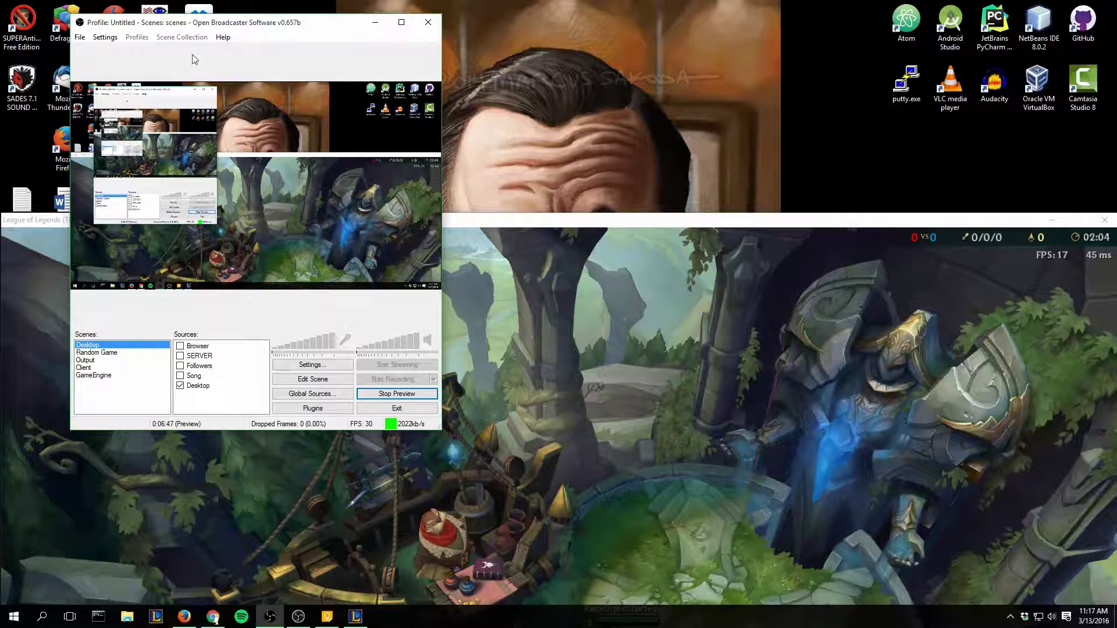
{"action": "left_click", "coordinate": [648, 82]}
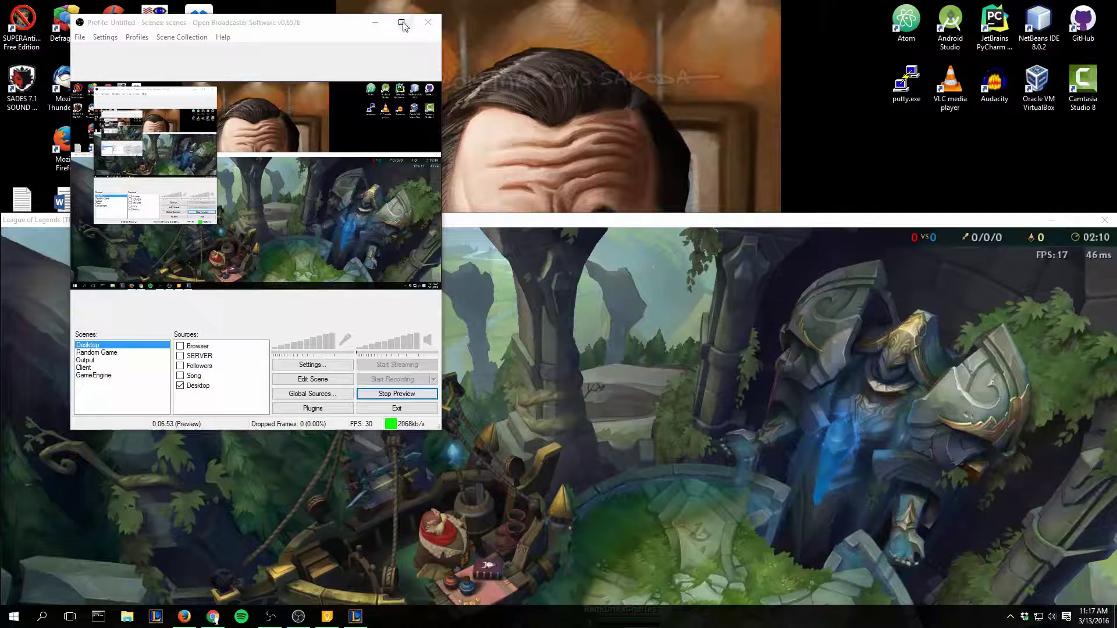
{"action": "left_click_drag", "start_coordinate": [324, 31], "coordinate": [322, 24]}
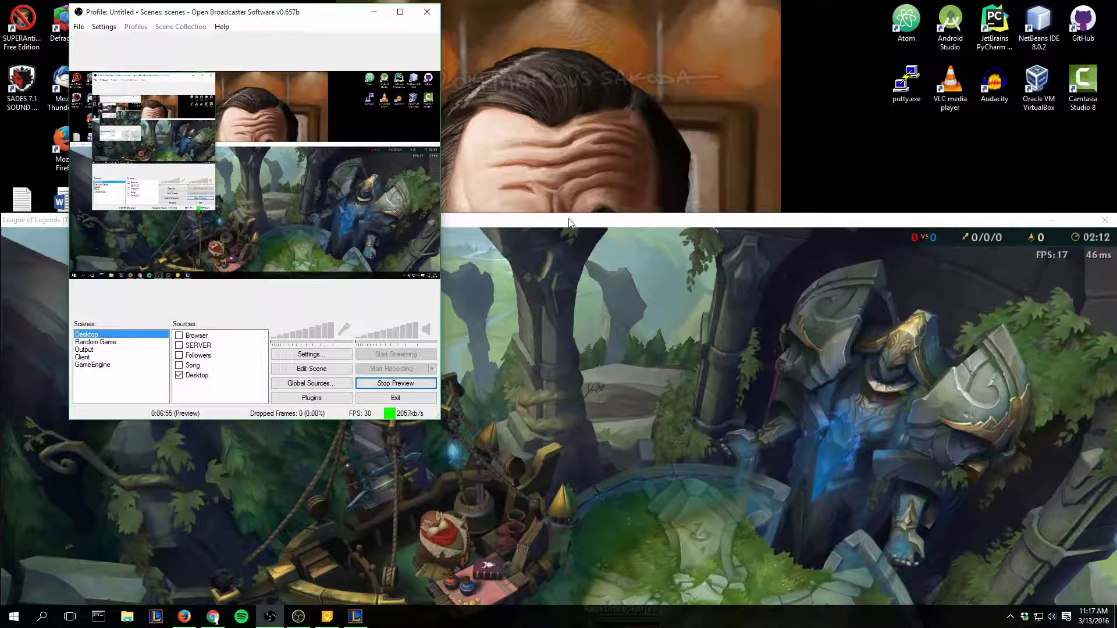
{"action": "left_click_drag", "start_coordinate": [571, 225], "coordinate": [561, 352]}
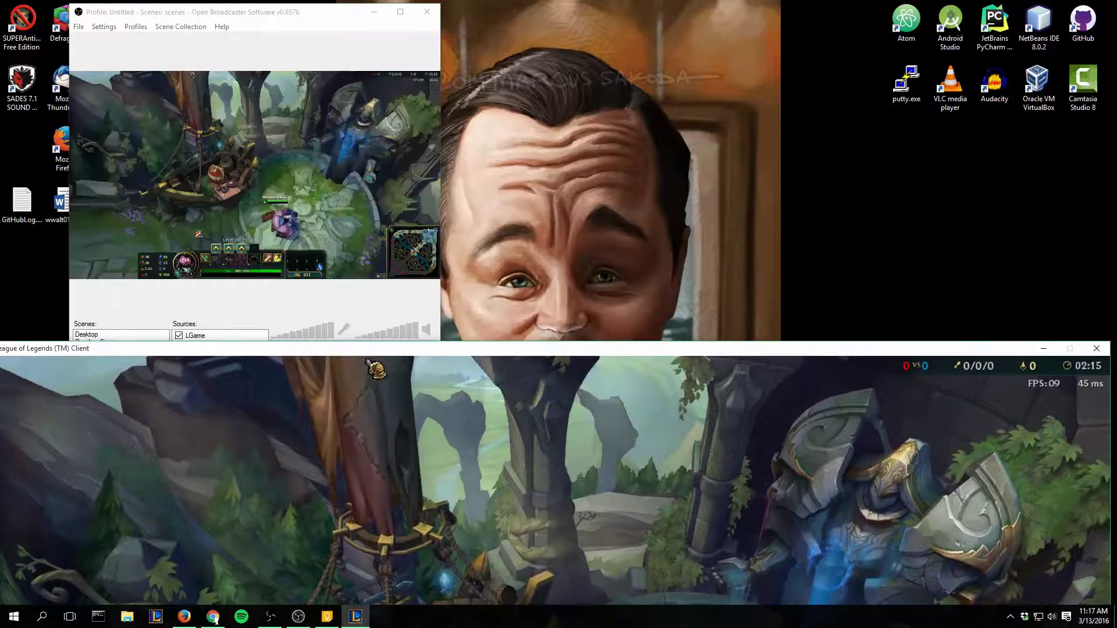
{"action": "key", "text": "alt+Tab"}
{"action": "key", "text": "Home"}
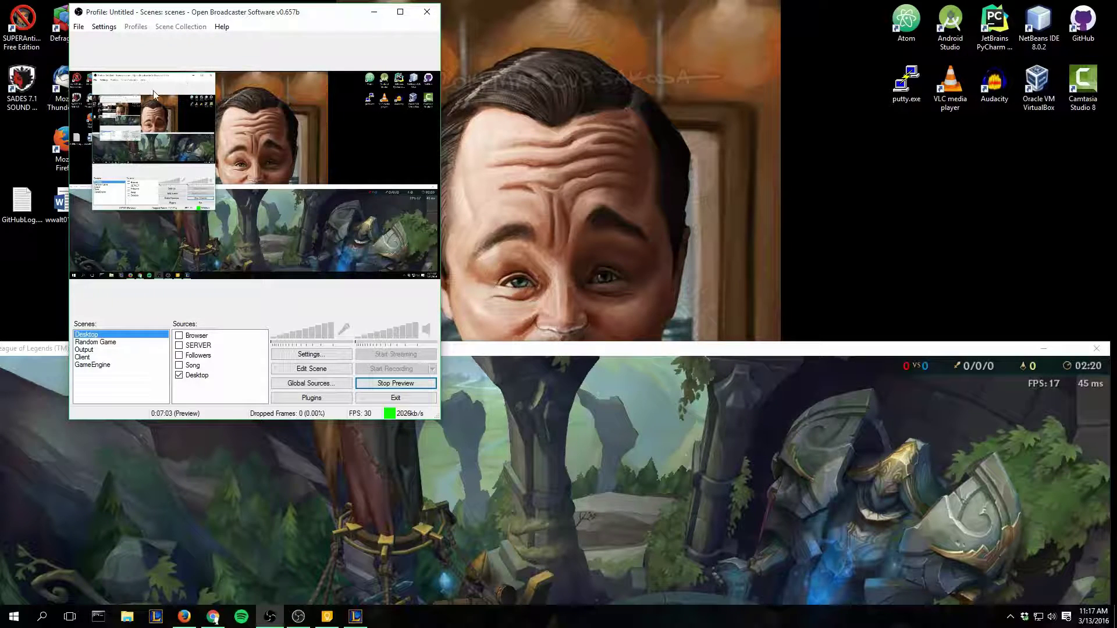
{"action": "left_click_drag", "start_coordinate": [442, 126], "coordinate": [829, 126]}
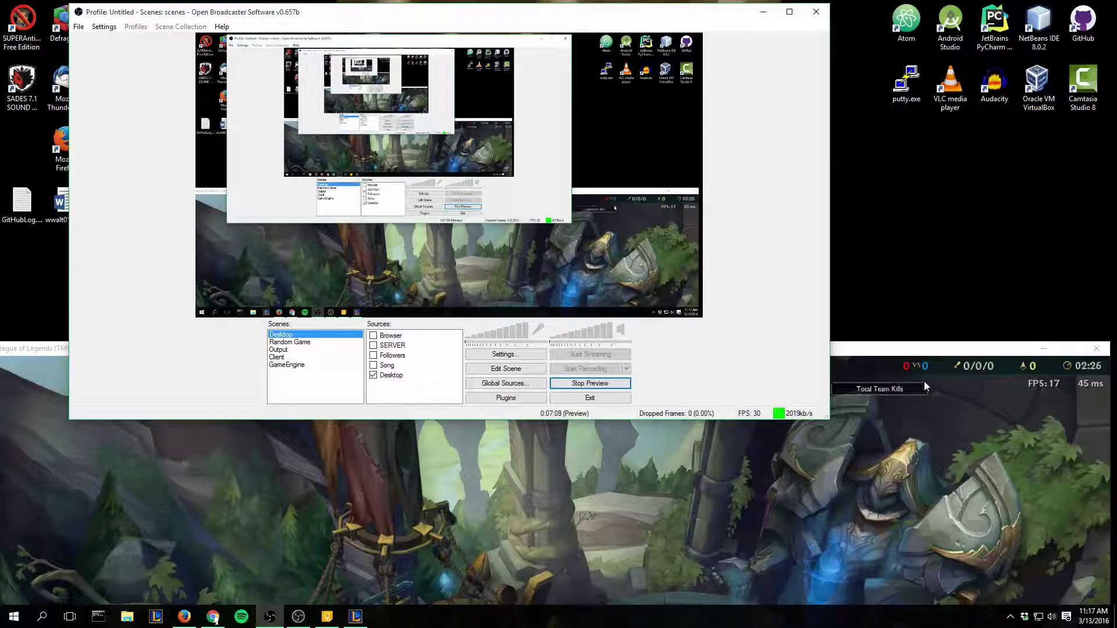
- Alternate focus between the League game and OBS to watch GameEngine and Desktop scenes switch
{"action": "left_click", "coordinate": [900, 427]}
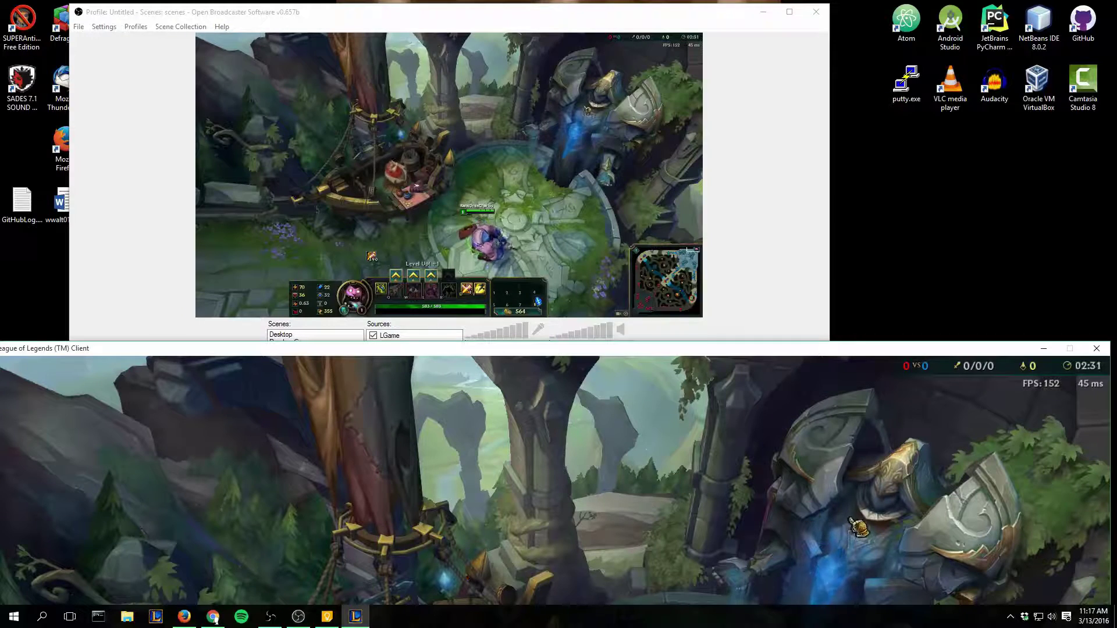
{"action": "left_click", "coordinate": [270, 616]}
{"action": "left_click", "coordinate": [280, 335]}
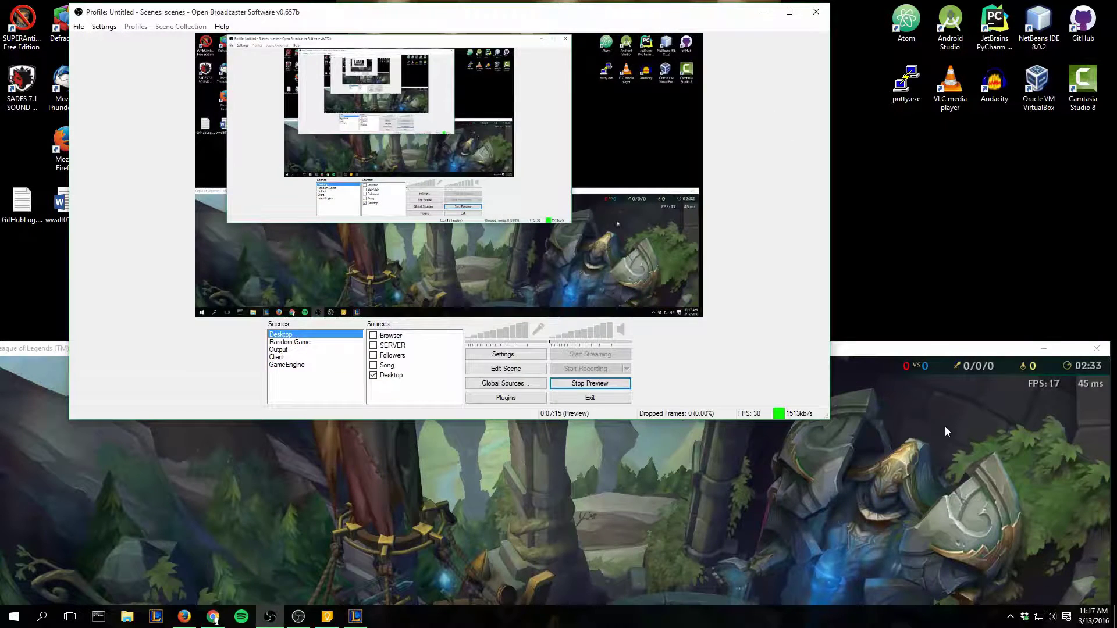
{"action": "left_click_drag", "start_coordinate": [945, 352], "coordinate": [1016, 159]}
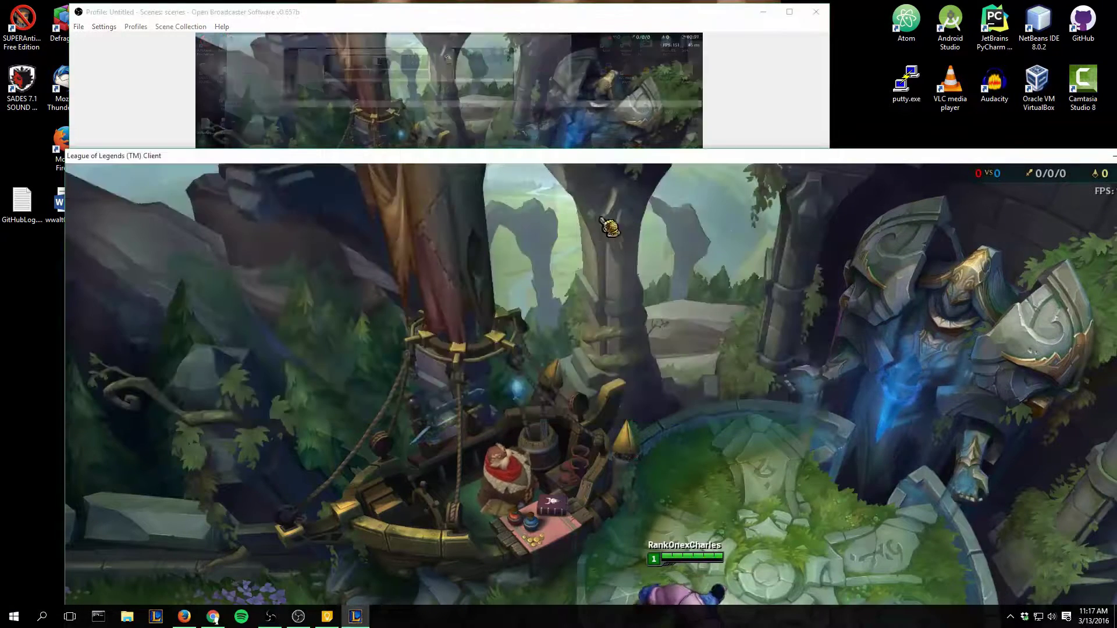
- Set the game's Window Mode back to Borderless in the Video options
{"action": "key", "text": "Escape"}
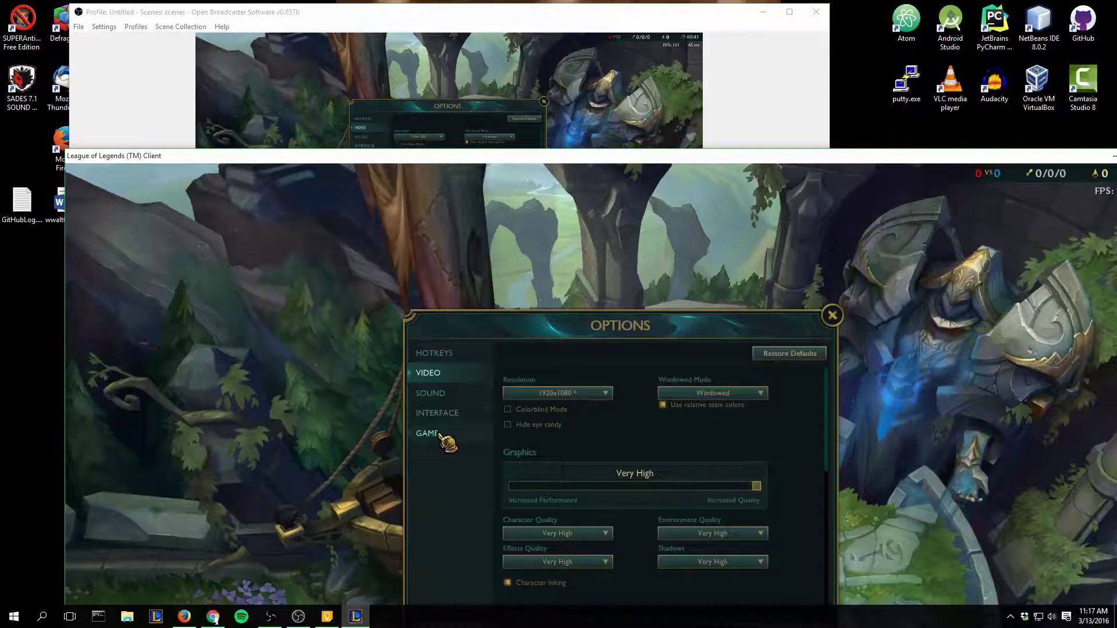
{"action": "key", "text": "Escape"}
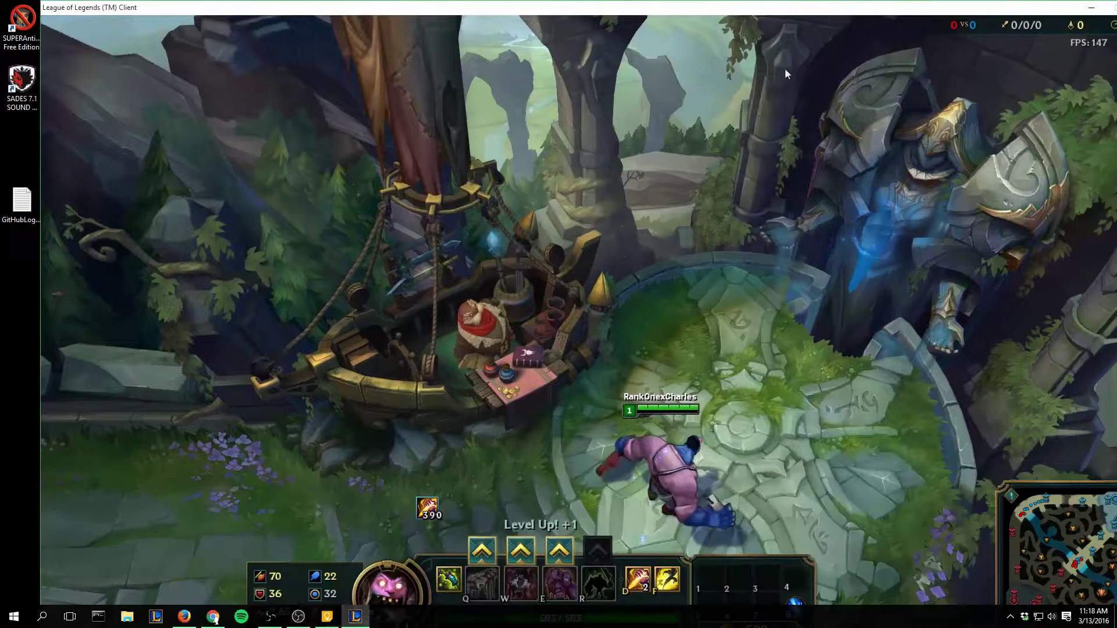
{"action": "key", "text": "Escape"}
{"action": "left_click", "coordinate": [427, 208]}
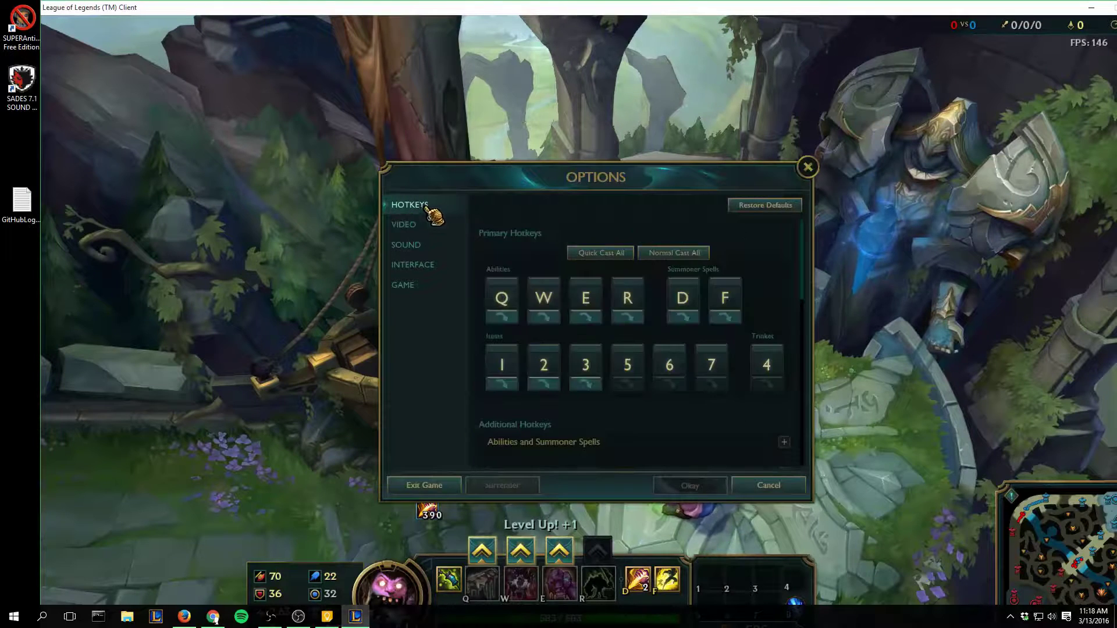
{"action": "left_click", "coordinate": [410, 226]}
{"action": "left_click", "coordinate": [646, 245]}
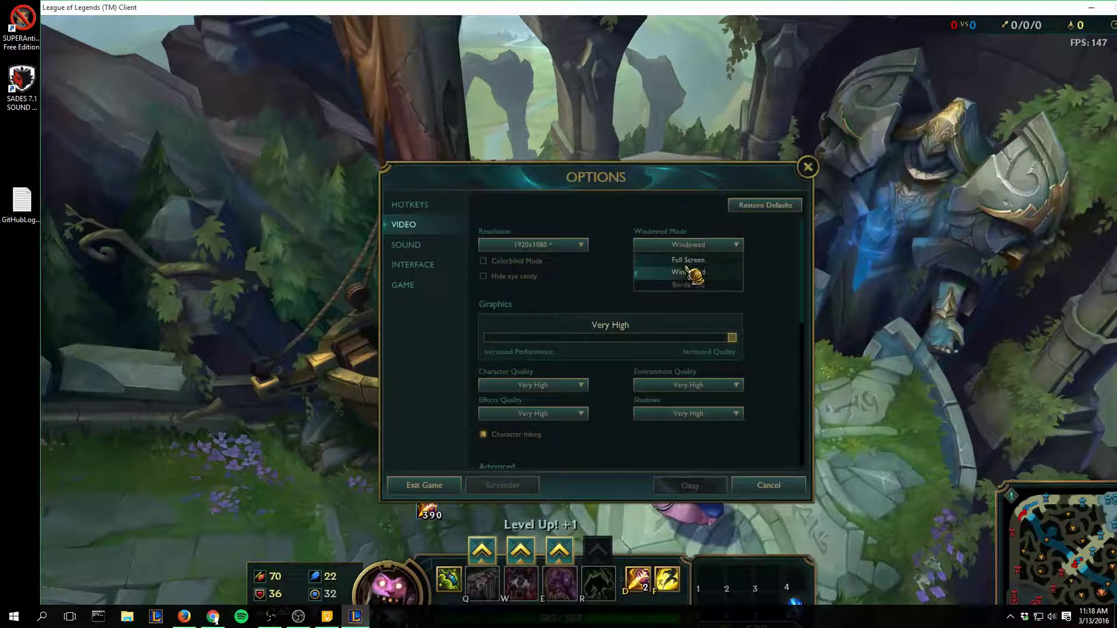
{"action": "left_click", "coordinate": [704, 285]}
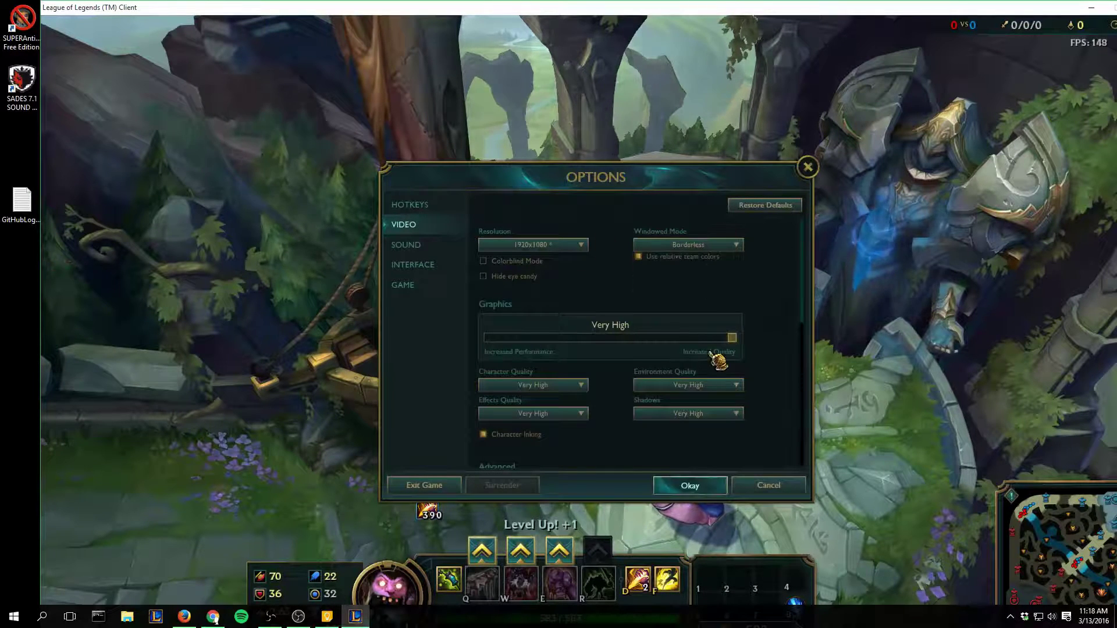
{"action": "left_click", "coordinate": [688, 486]}
- Exit the current match and confirm leaving the game
{"action": "key", "text": "Escape"}
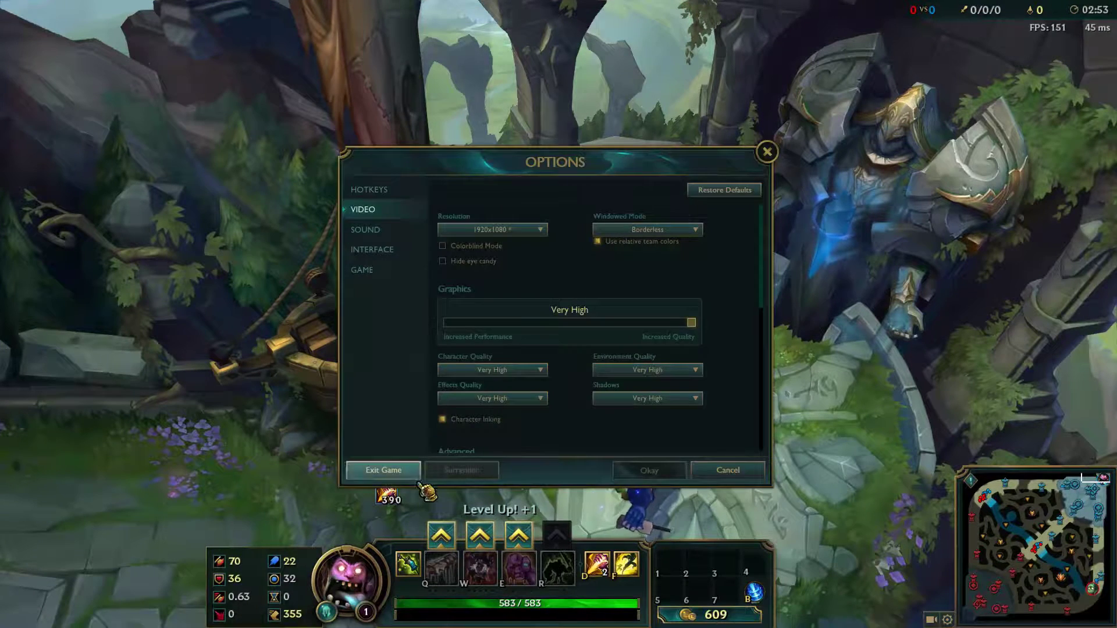
{"action": "left_click", "coordinate": [419, 481]}
{"action": "left_click", "coordinate": [527, 321]}
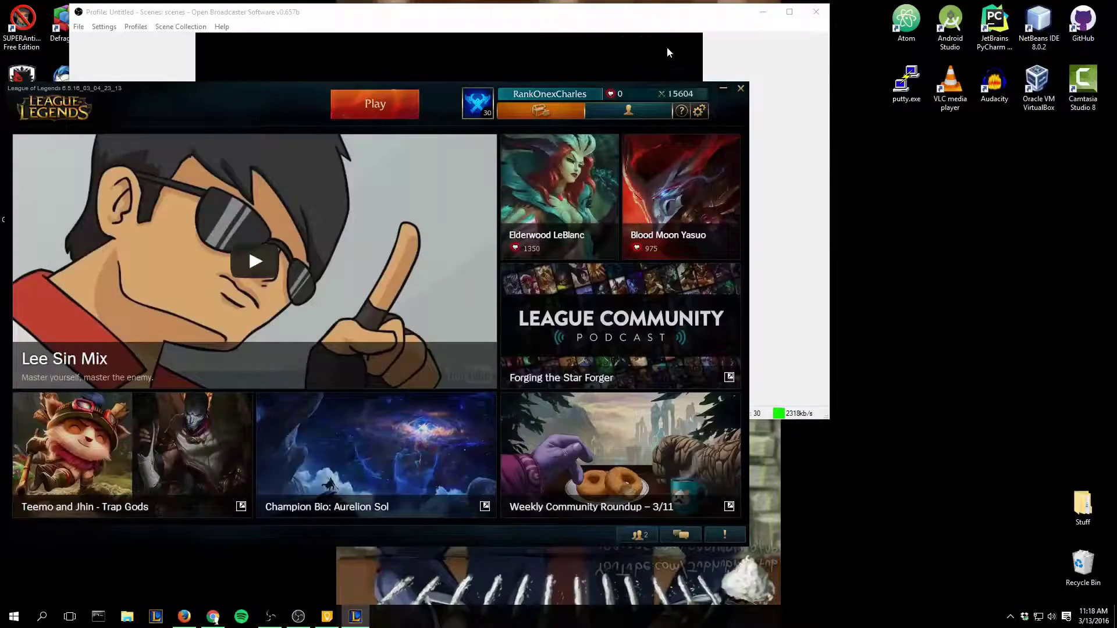
- Move OBS beside the League client and focus each in turn to test Client/Desktop switching
{"action": "left_click", "coordinate": [659, 20]}
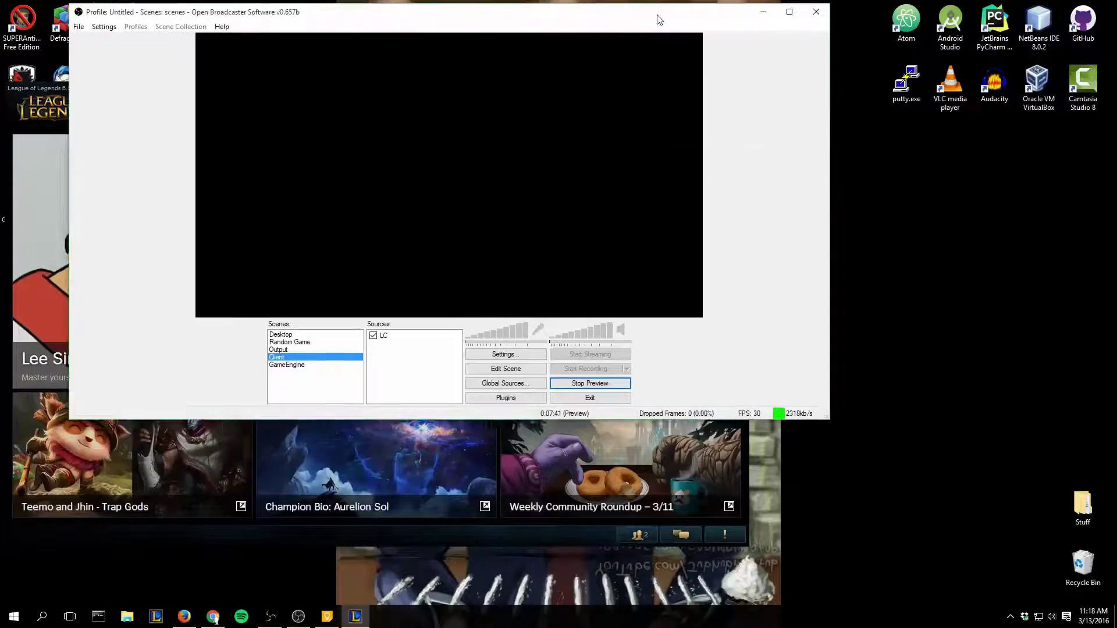
{"action": "left_click_drag", "start_coordinate": [659, 20], "coordinate": [1011, 104]}
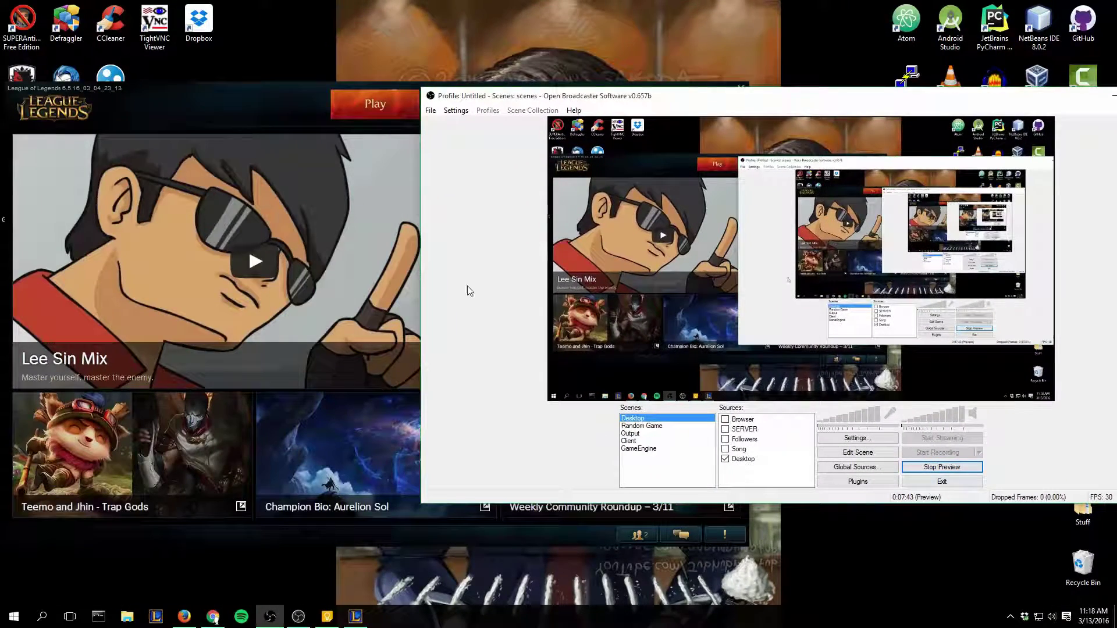
{"action": "key", "text": "alt+Tab"}
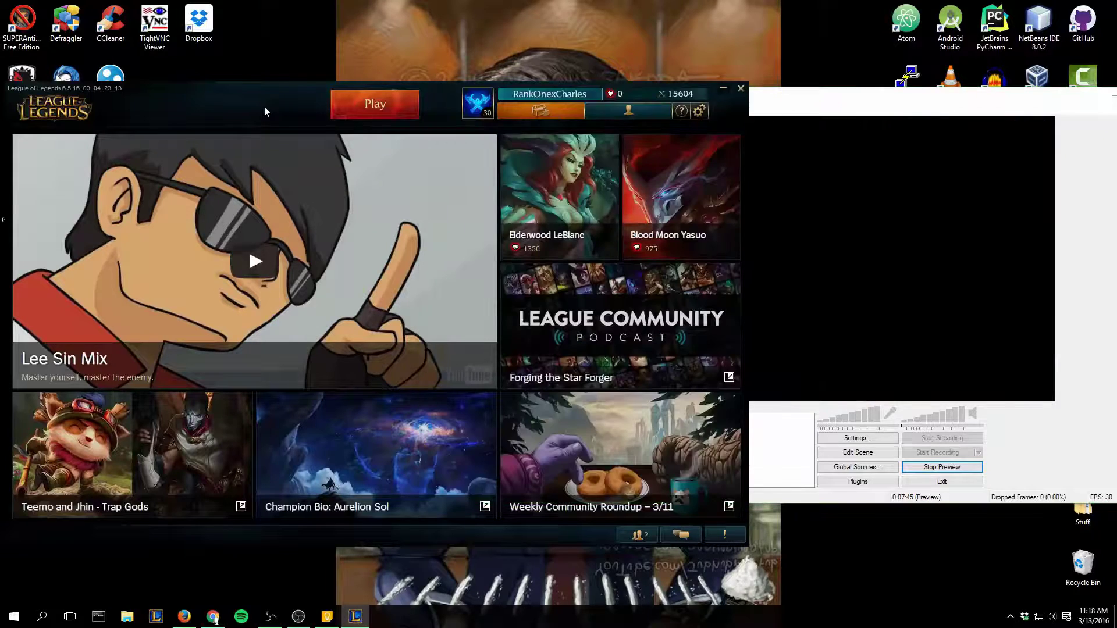
{"action": "left_click", "coordinate": [1068, 456]}
{"action": "left_click", "coordinate": [632, 419]}
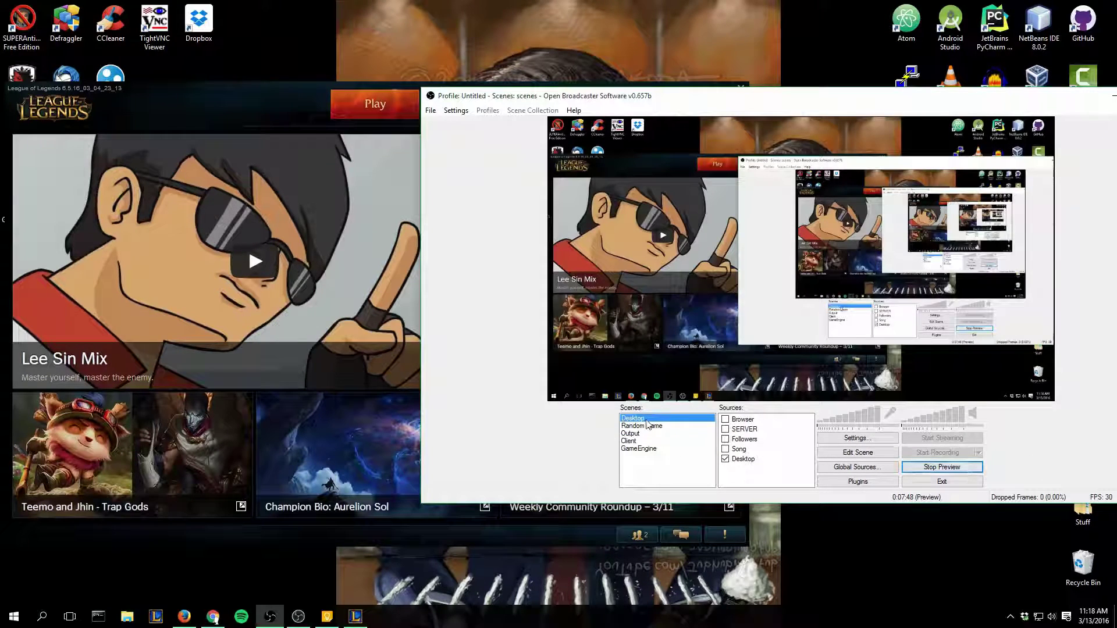
- Select the GameEngine then Desktop scenes, and toggle focus between the League client and OBS
{"action": "left_click", "coordinate": [640, 449]}
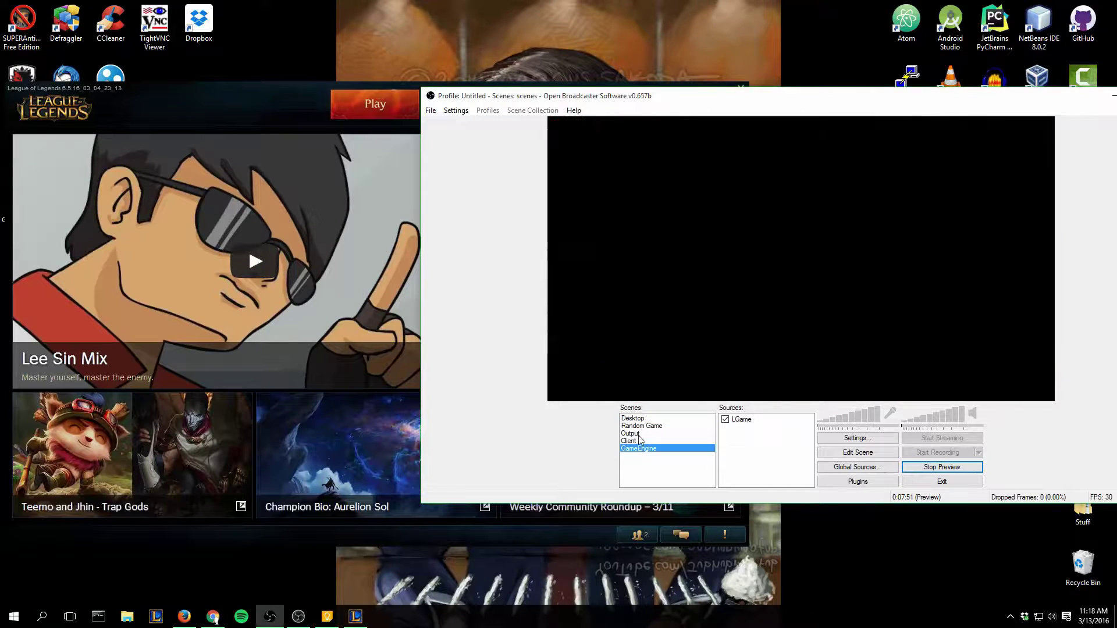
{"action": "left_click", "coordinate": [632, 418]}
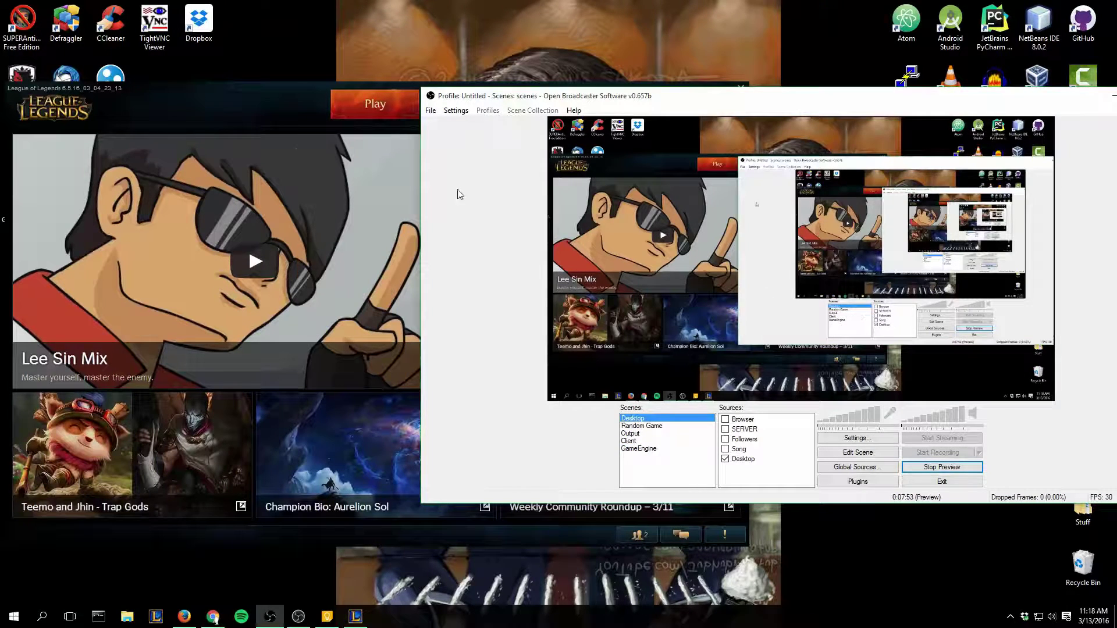
{"action": "left_click", "coordinate": [291, 154]}
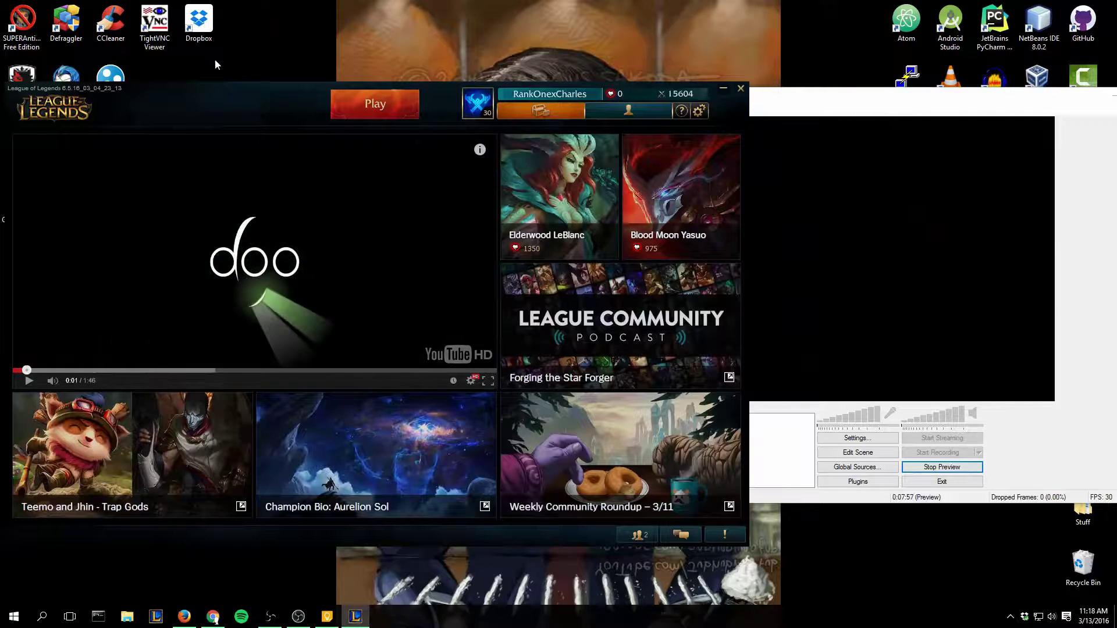
{"action": "left_click", "coordinate": [790, 446]}
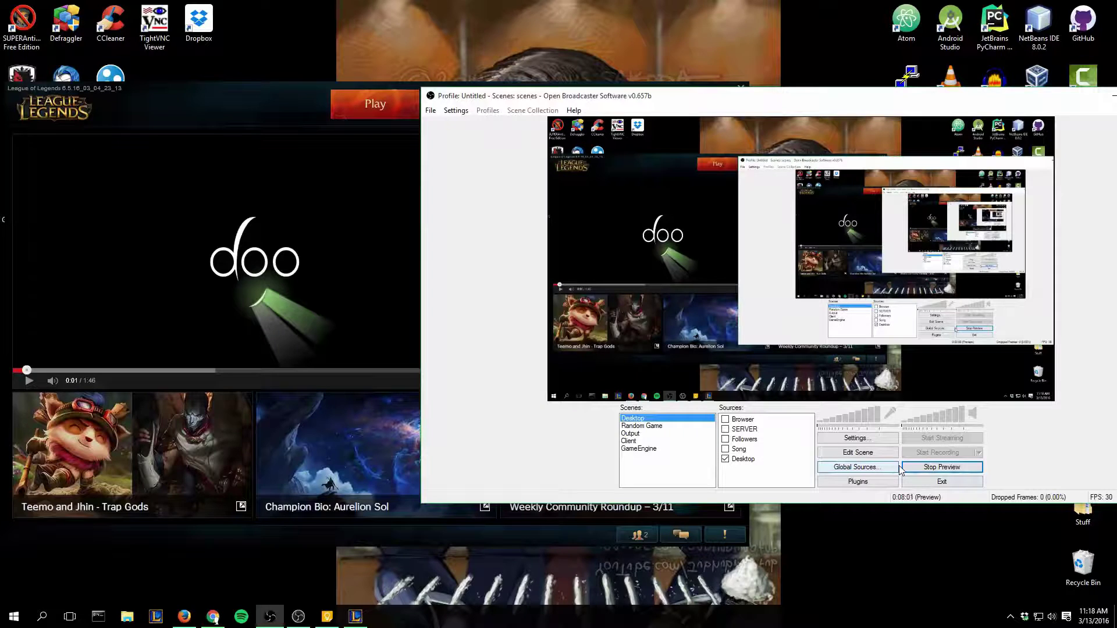
- Inspect the Client scene's LC source properties, then delete the LC source
{"action": "left_click", "coordinate": [628, 440]}
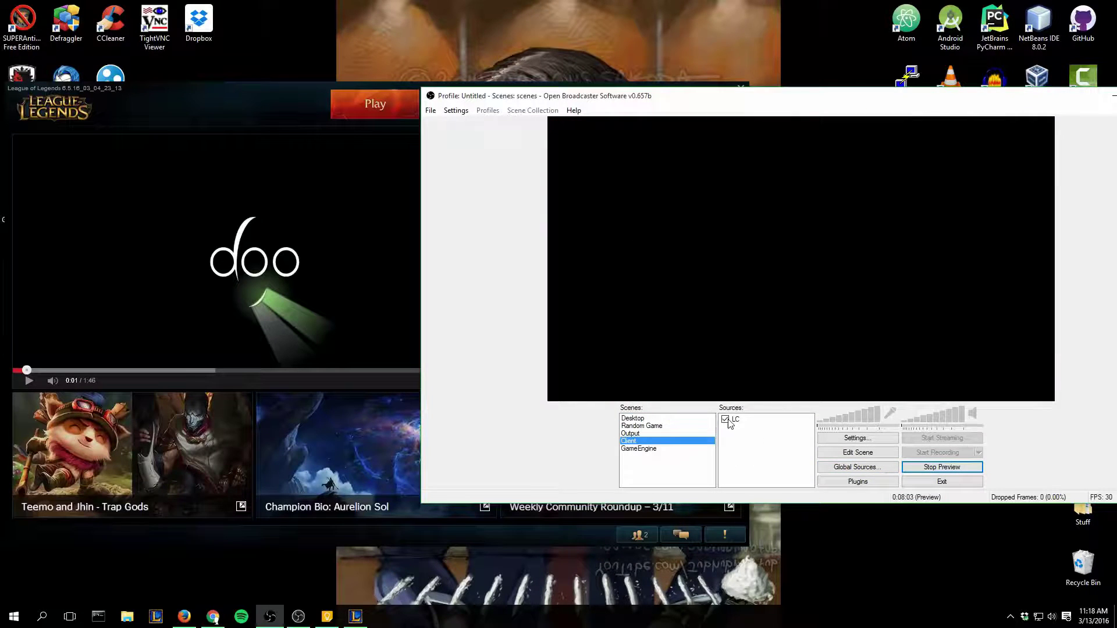
{"action": "right_click", "coordinate": [741, 420]}
{"action": "left_click", "coordinate": [778, 500]}
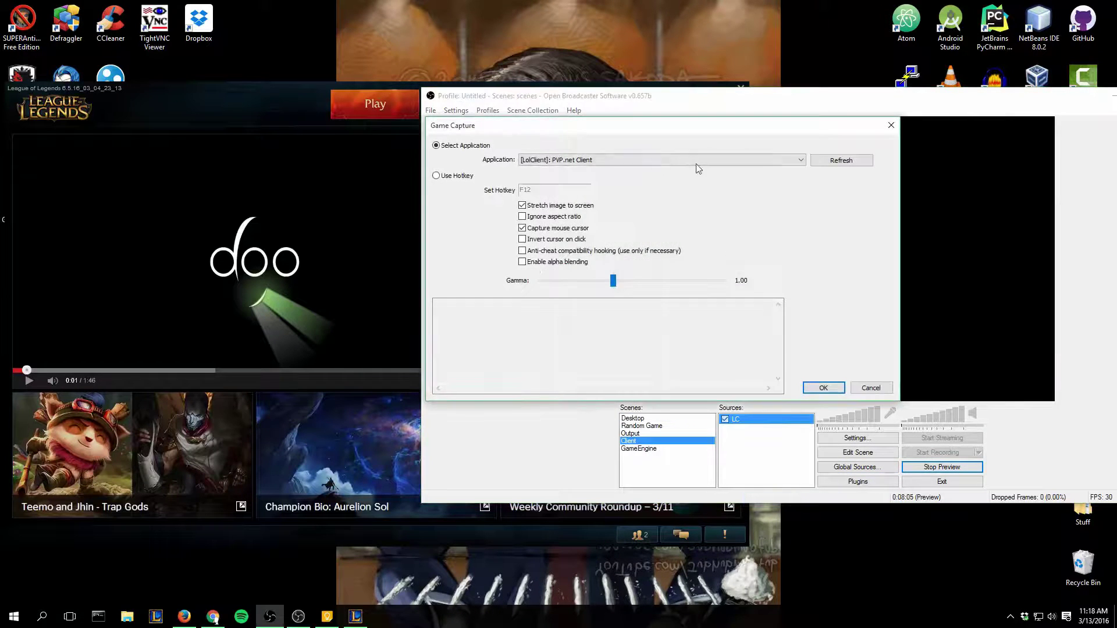
{"action": "left_click", "coordinate": [823, 386]}
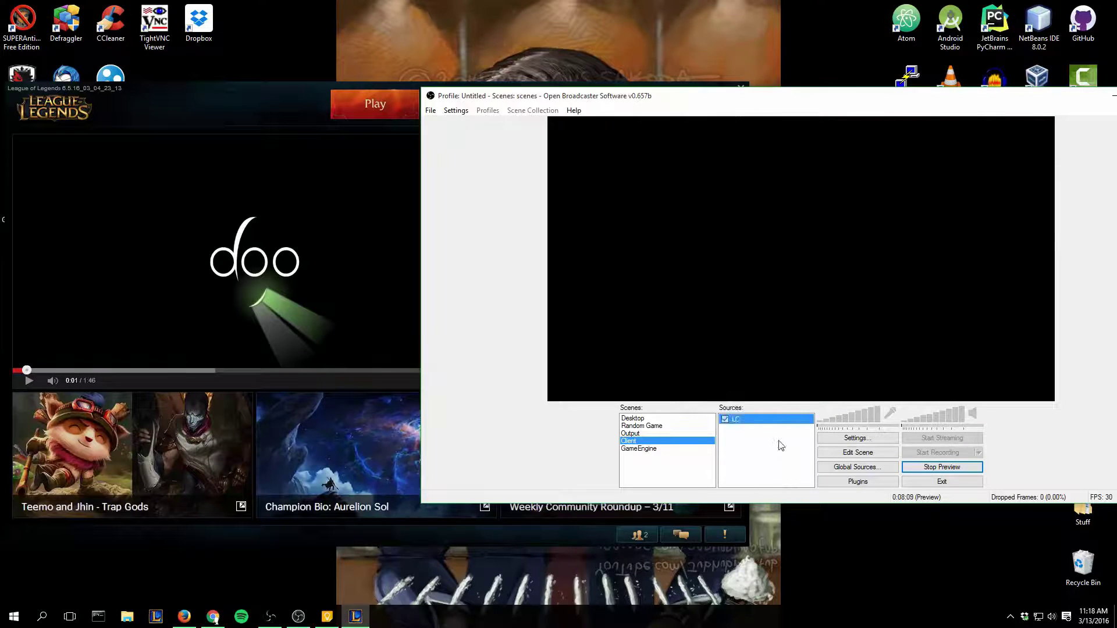
{"action": "right_click", "coordinate": [741, 420]}
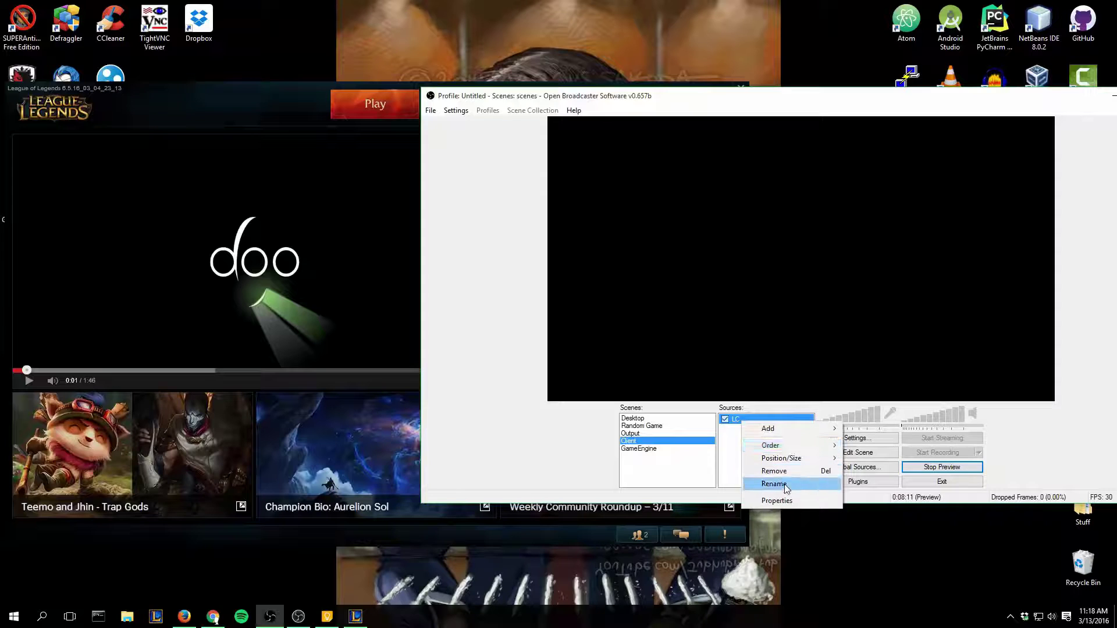
{"action": "left_click", "coordinate": [773, 470]}
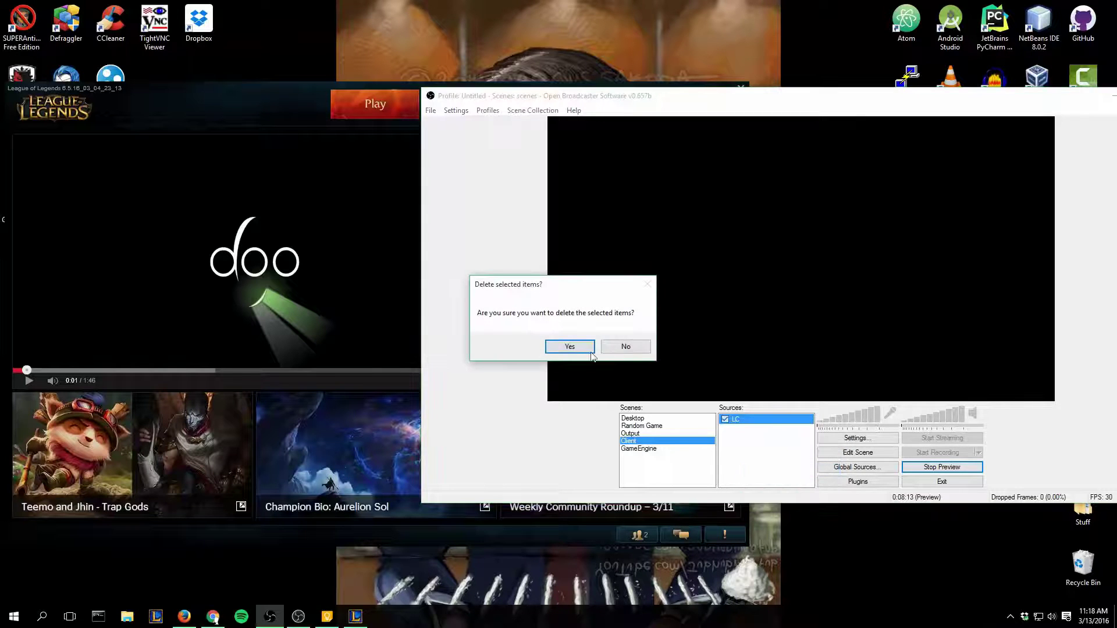
{"action": "left_click", "coordinate": [590, 351]}
- Add a Game Capture source targeting PVP.net Client to the Client scene and move OBS lower-left
{"action": "right_click", "coordinate": [752, 446]}
{"action": "mouse_move", "coordinate": [781, 458]}
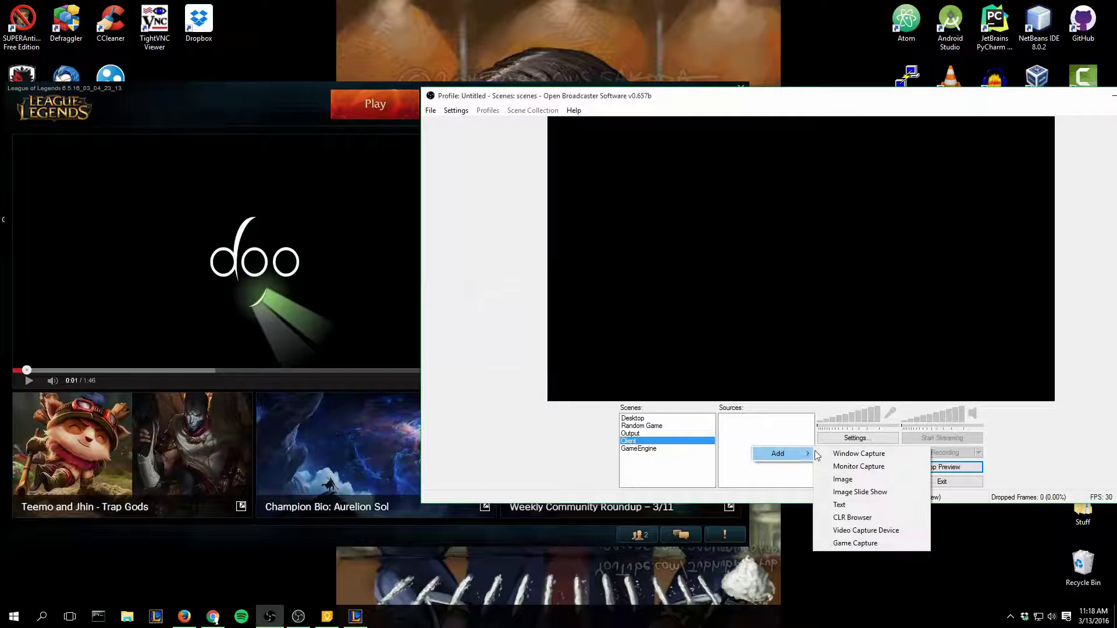
{"action": "left_click", "coordinate": [867, 542]}
{"action": "left_click", "coordinate": [599, 319]}
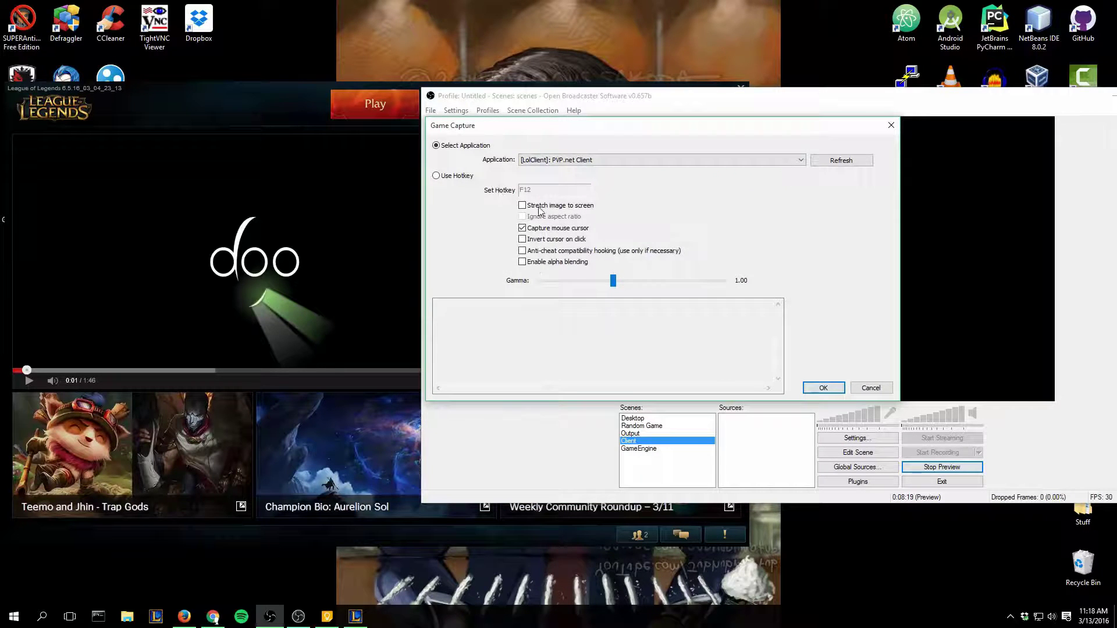
{"action": "left_click", "coordinate": [813, 388]}
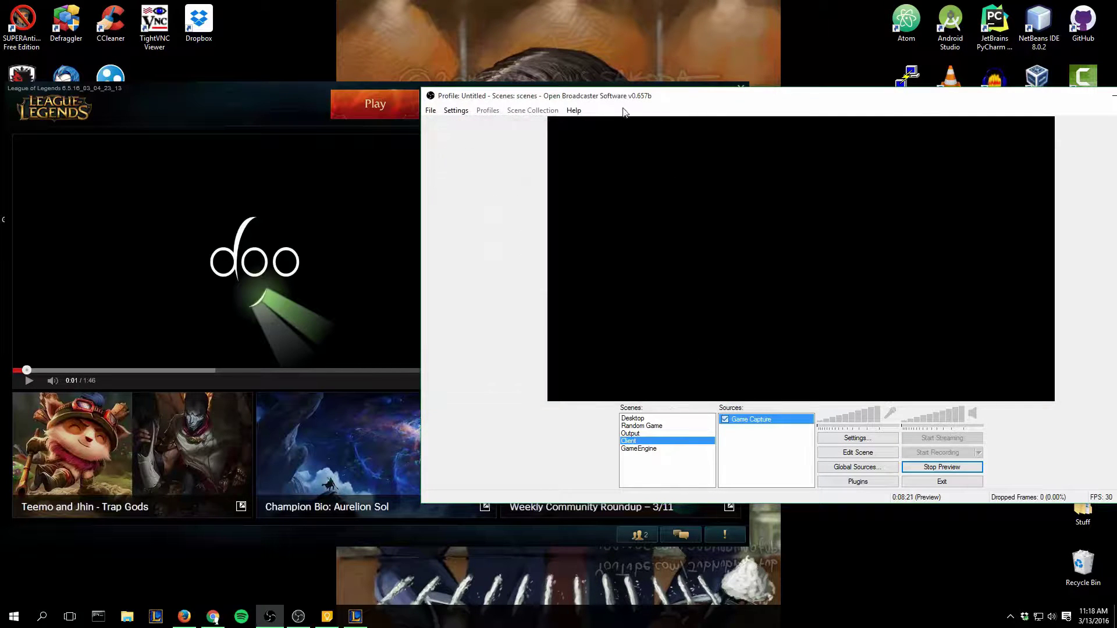
{"action": "left_click_drag", "start_coordinate": [642, 97], "coordinate": [290, 166]}
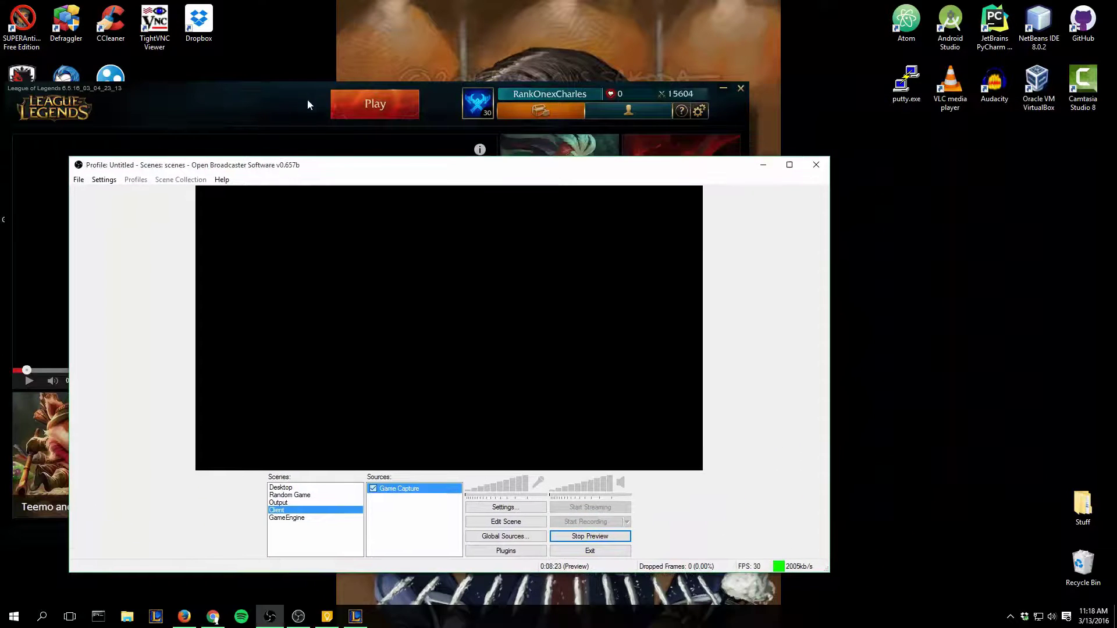
{"action": "left_click_drag", "start_coordinate": [303, 87], "coordinate": [433, 21]}
- Cycle through the Output, Random Game, Desktop, Client and GameEngine scenes, then log out of the League client
{"action": "left_click", "coordinate": [140, 496]}
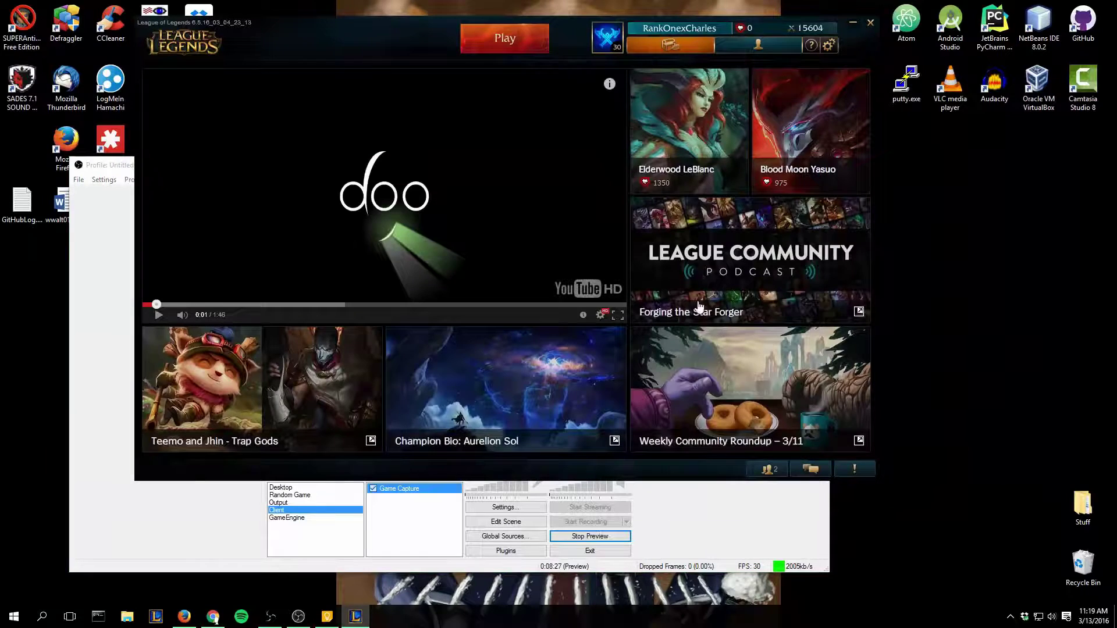
{"action": "left_click", "coordinate": [781, 494]}
{"action": "key", "text": "Up"}
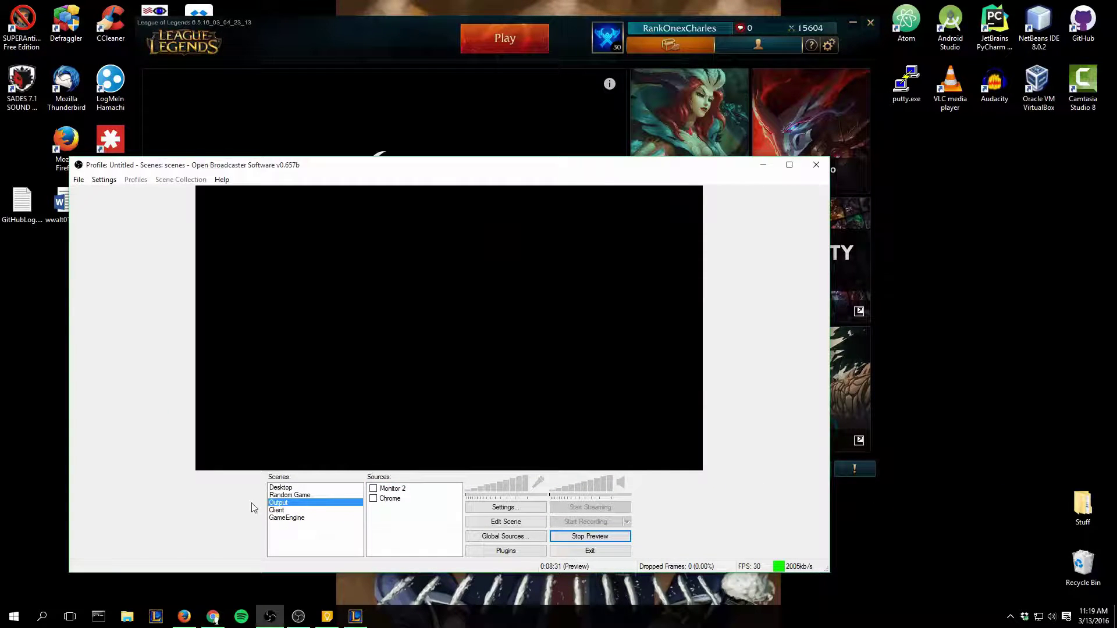
{"action": "left_click", "coordinate": [288, 496]}
{"action": "left_click", "coordinate": [279, 488]}
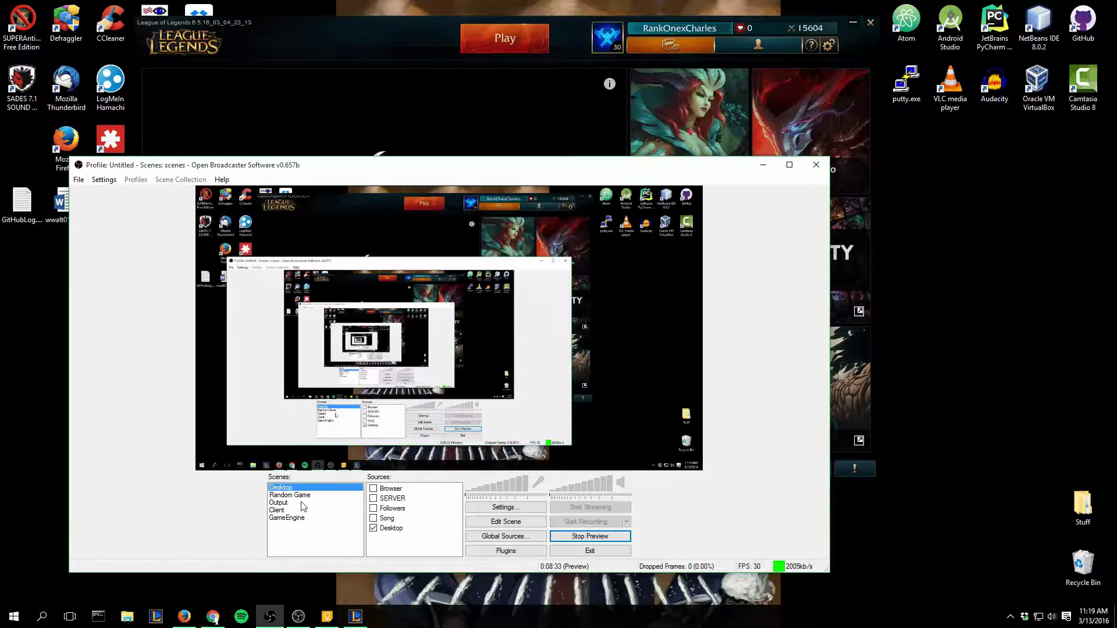
{"action": "left_click", "coordinate": [303, 510]}
{"action": "left_click", "coordinate": [296, 518]}
{"action": "left_click", "coordinate": [296, 511]}
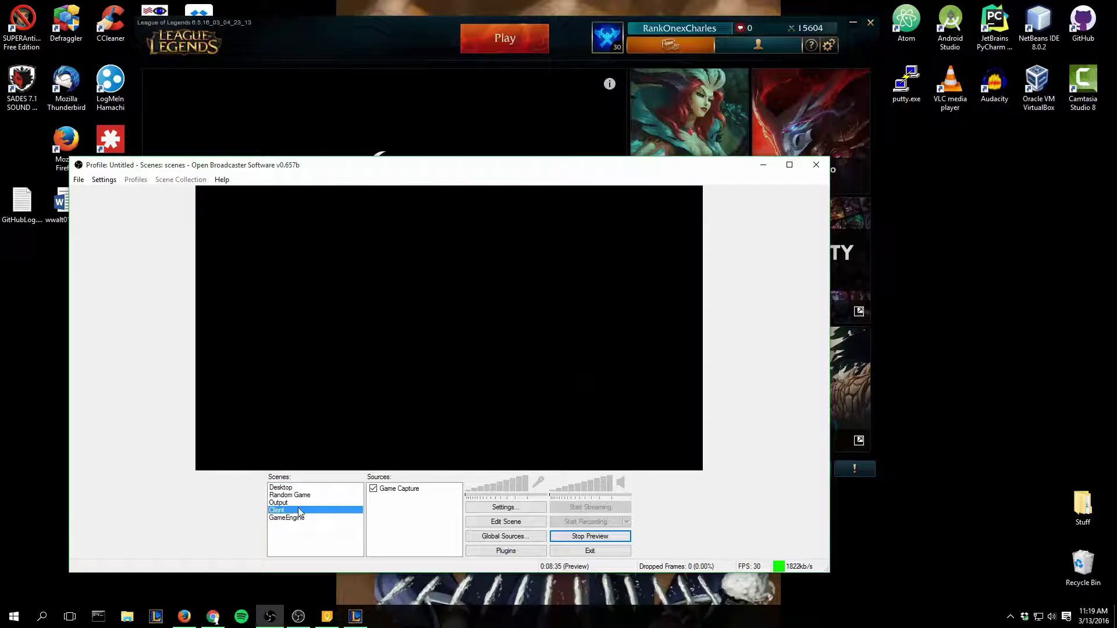
{"action": "left_click", "coordinate": [297, 518]}
{"action": "left_click", "coordinate": [299, 511]}
{"action": "left_click", "coordinate": [870, 22]}
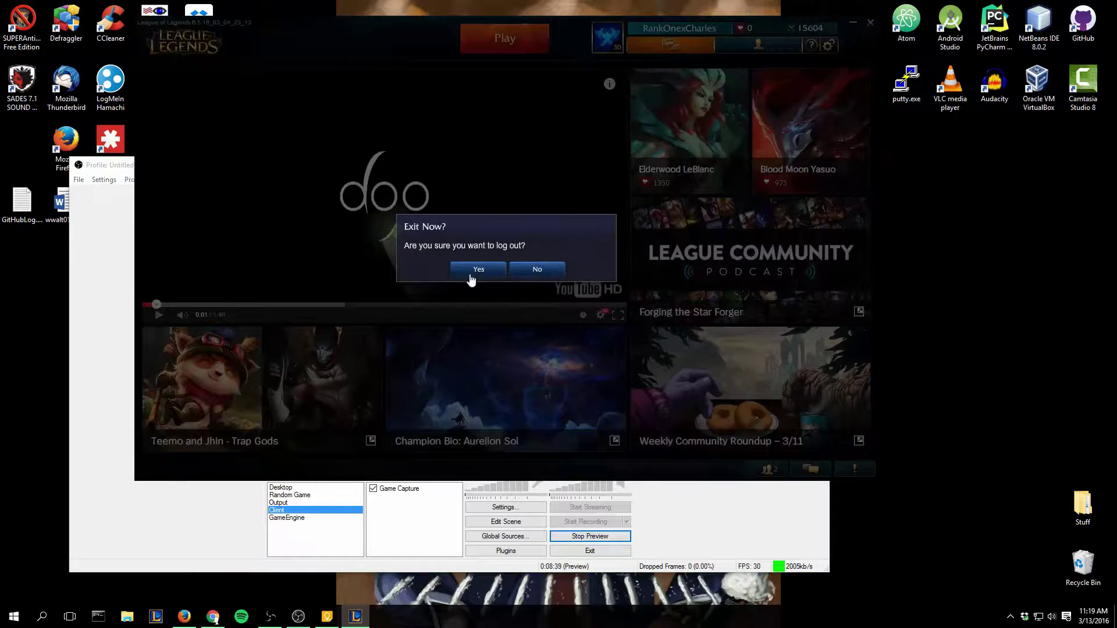
{"action": "left_click", "coordinate": [512, 266]}
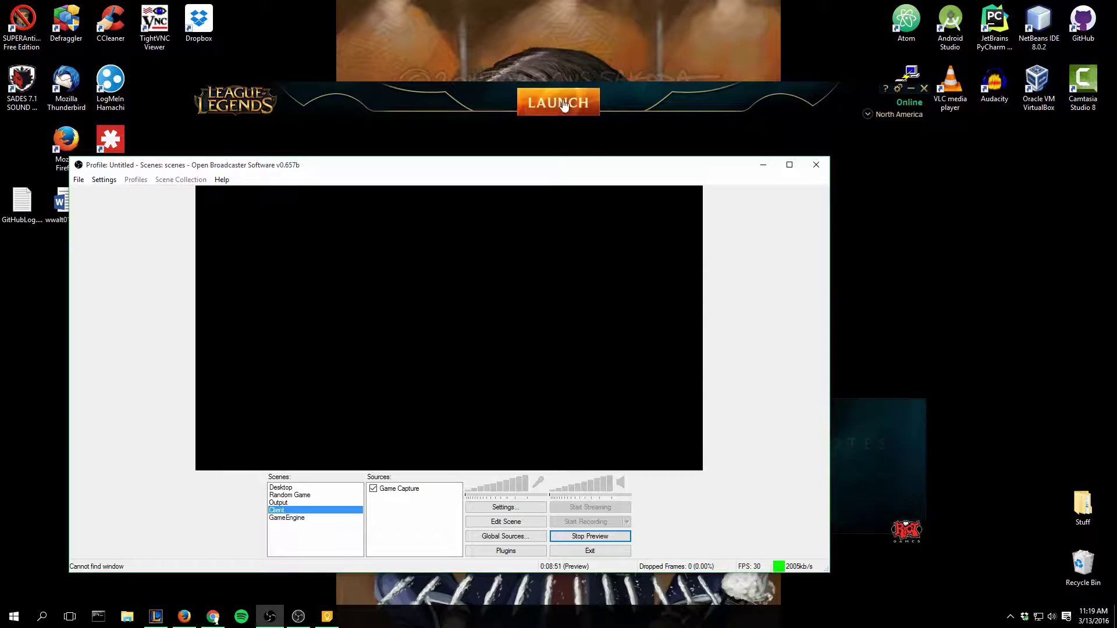
- Launch the League client from the launcher and restart the OBS preview
{"action": "left_click", "coordinate": [563, 104]}
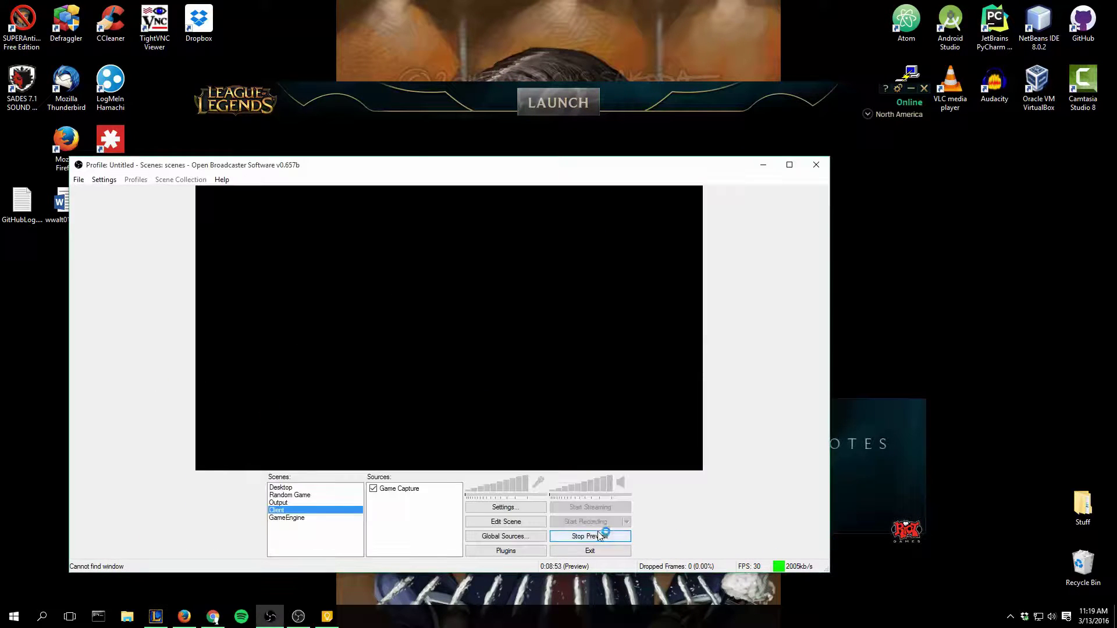
{"action": "left_click", "coordinate": [601, 535]}
{"action": "left_click", "coordinate": [595, 536]}
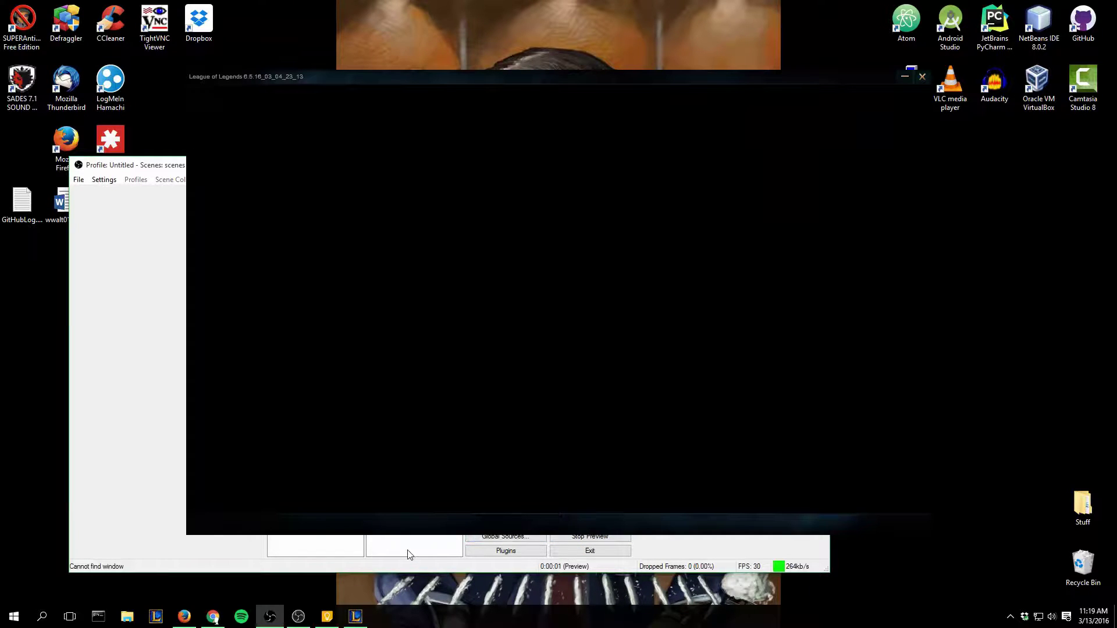
- Log back into the League client with the account password, then return to OBS
{"action": "left_click", "coordinate": [292, 293]}
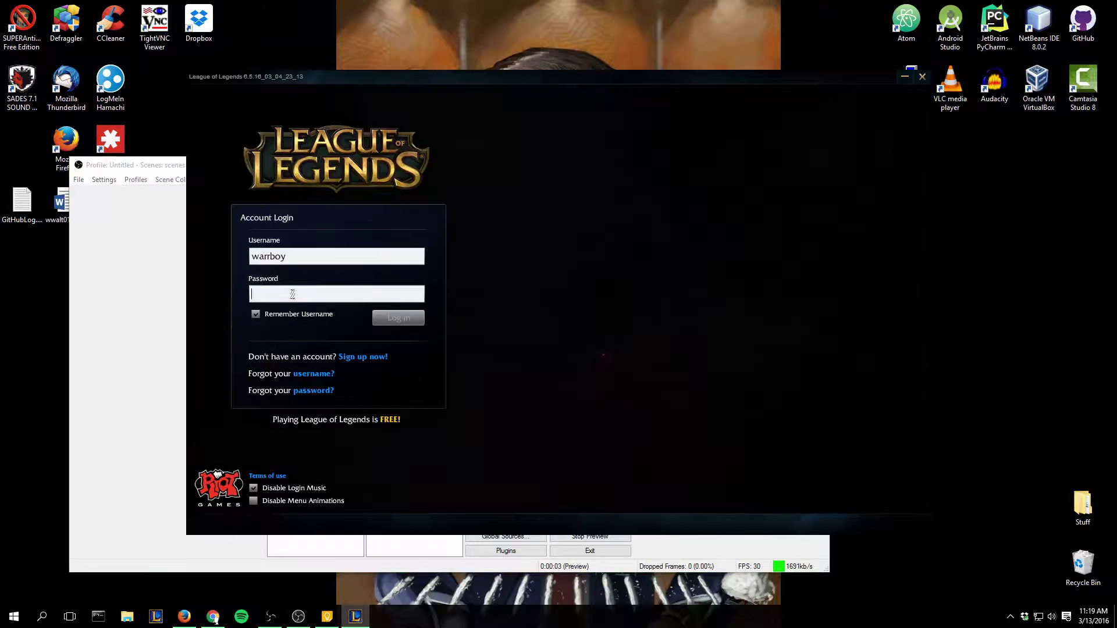
{"action": "type", "text": "********"}
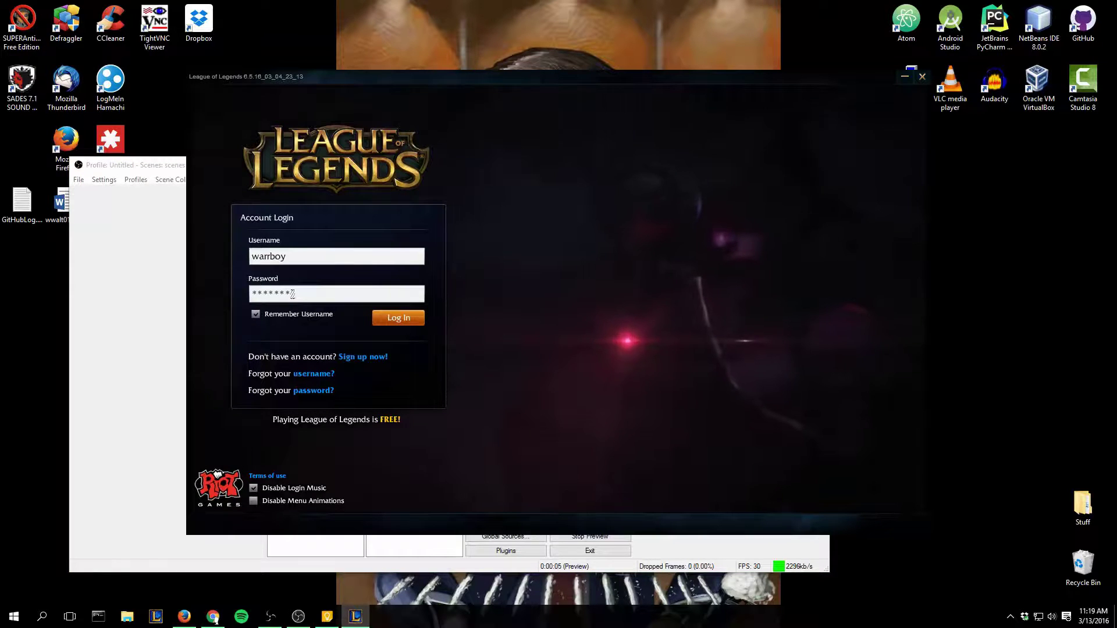
{"action": "key", "text": "Return"}
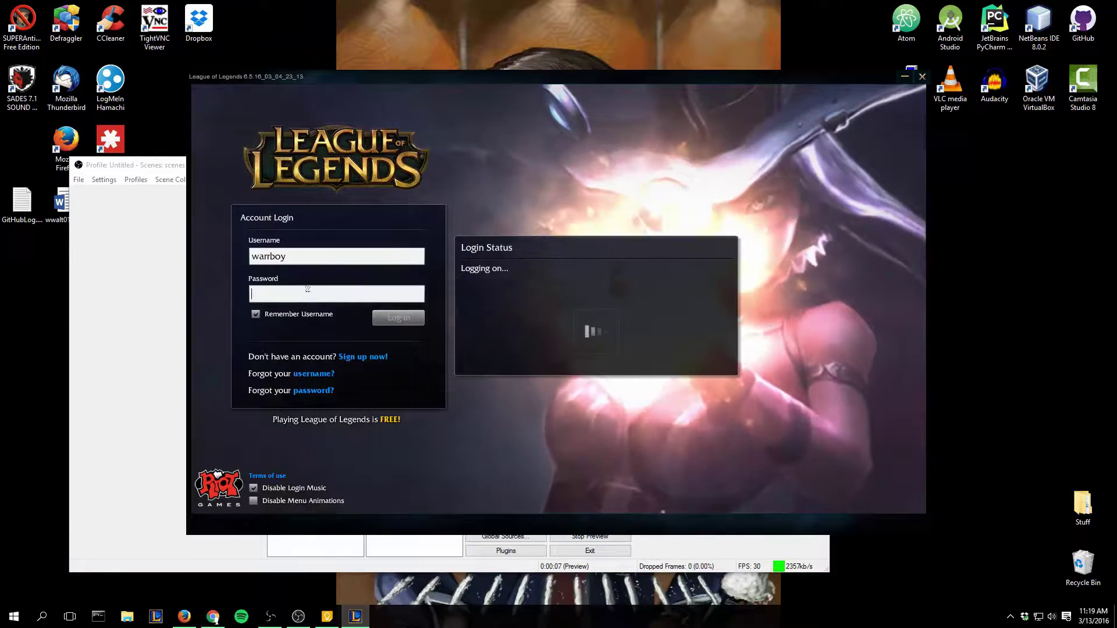
{"action": "left_click", "coordinate": [73, 377]}
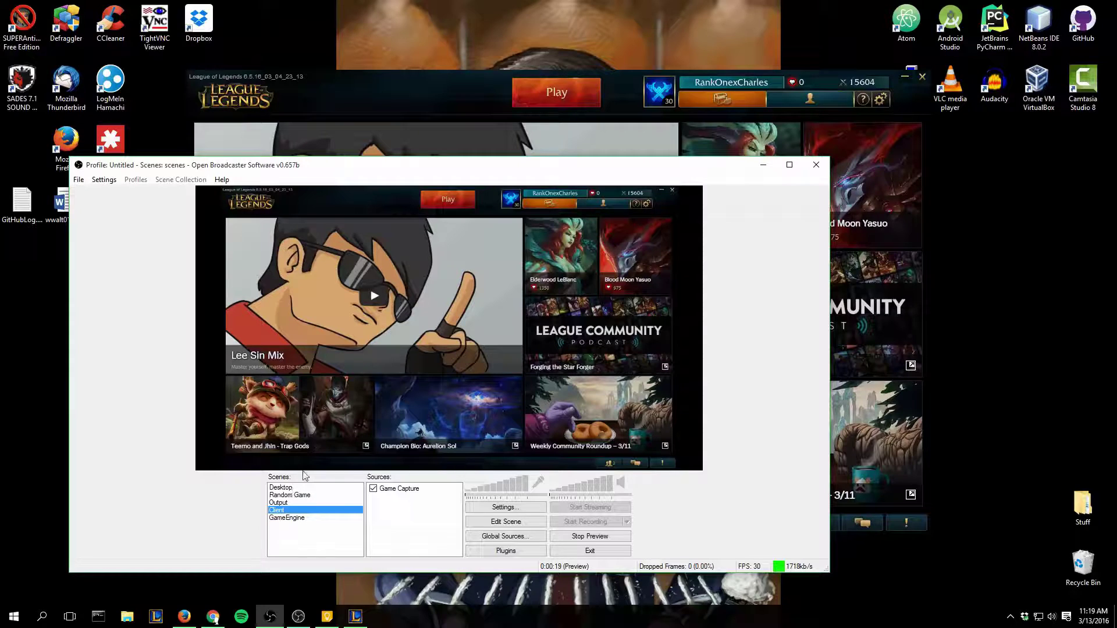
- Switch to the Desktop scene and move the OBS and League client windows apart
{"action": "key", "text": "Home"}
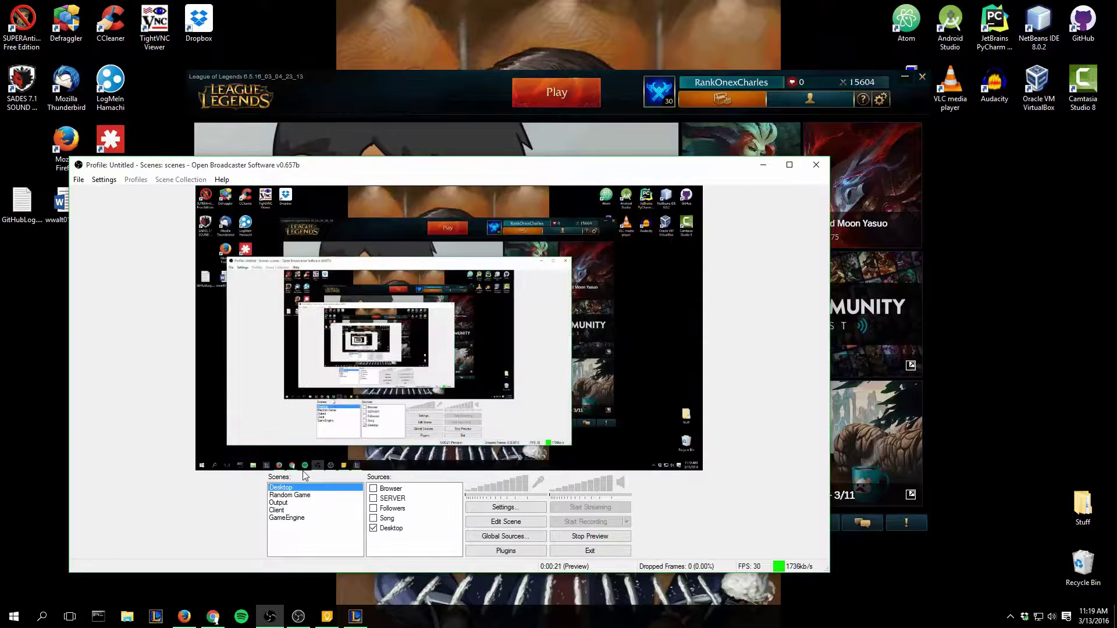
{"action": "left_click_drag", "start_coordinate": [714, 170], "coordinate": [643, 196]}
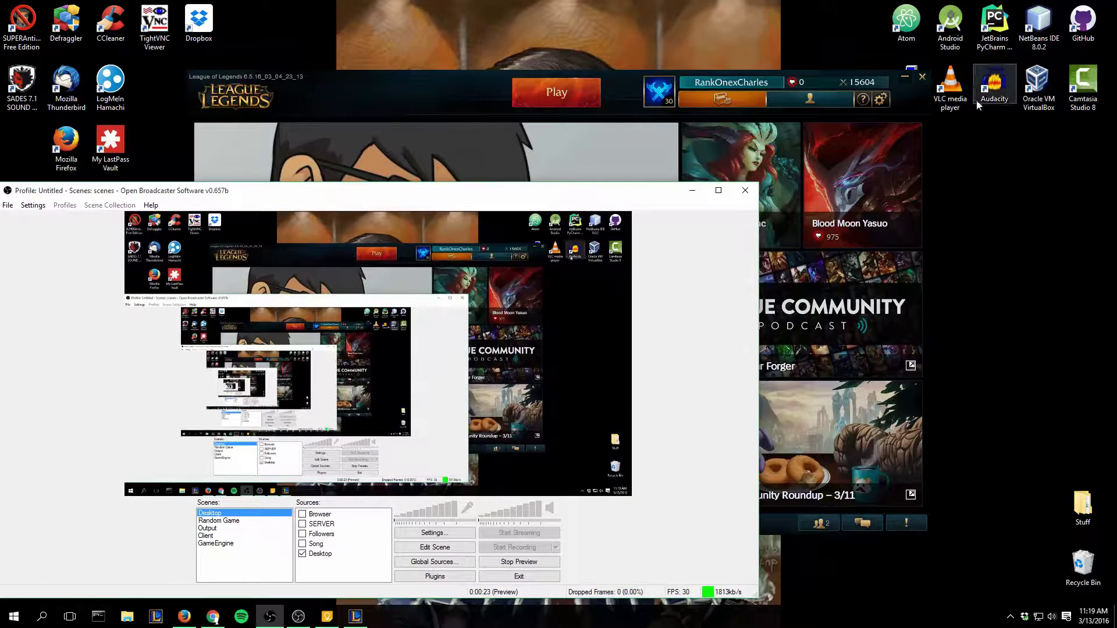
{"action": "left_click", "coordinate": [915, 106]}
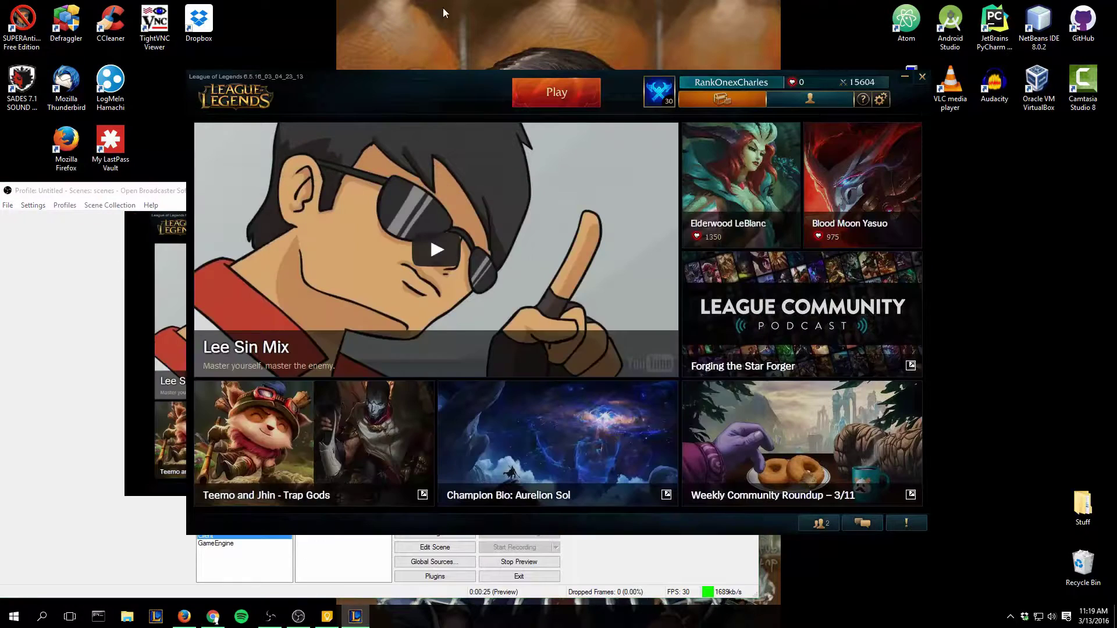
{"action": "left_click_drag", "start_coordinate": [435, 76], "coordinate": [707, 42]}
{"action": "left_click", "coordinate": [90, 407]}
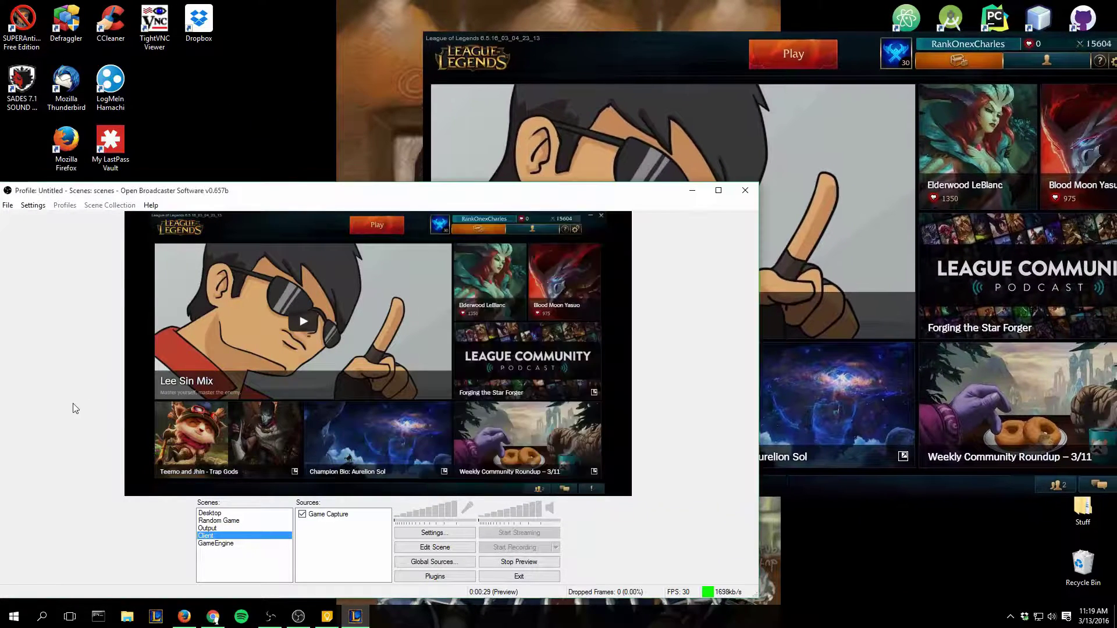
- Focus OBS, then the League client, so the scene flips to Desktop and back to Client
{"action": "left_click", "coordinate": [209, 513]}
{"action": "left_click", "coordinate": [616, 54]}
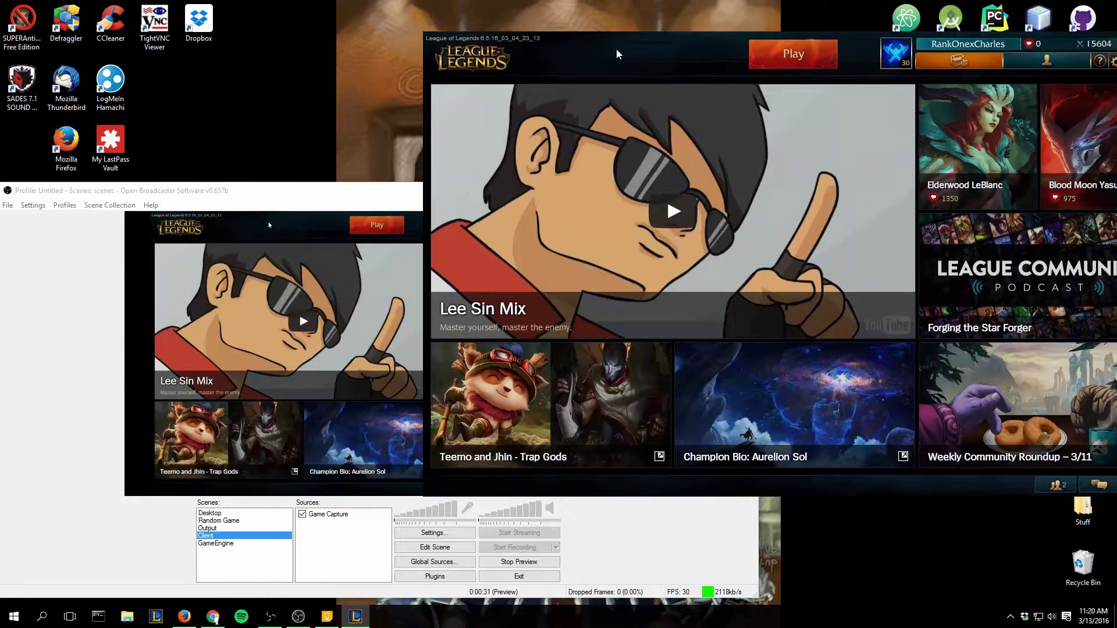
{"action": "left_click_drag", "start_coordinate": [239, 199], "coordinate": [372, 154]}
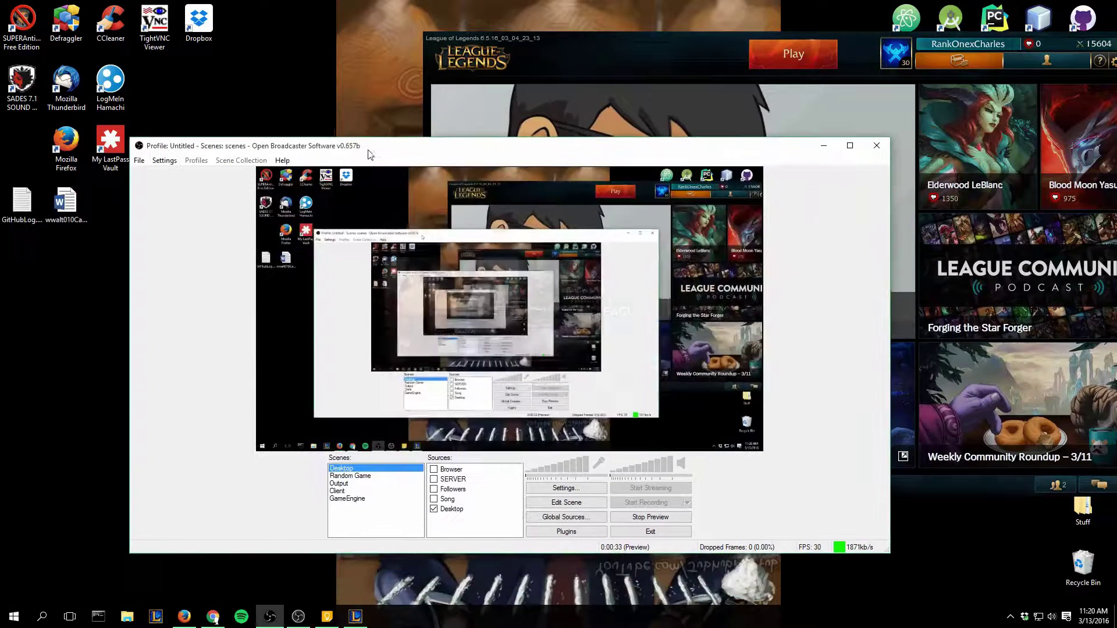
{"action": "left_click", "coordinate": [592, 80]}
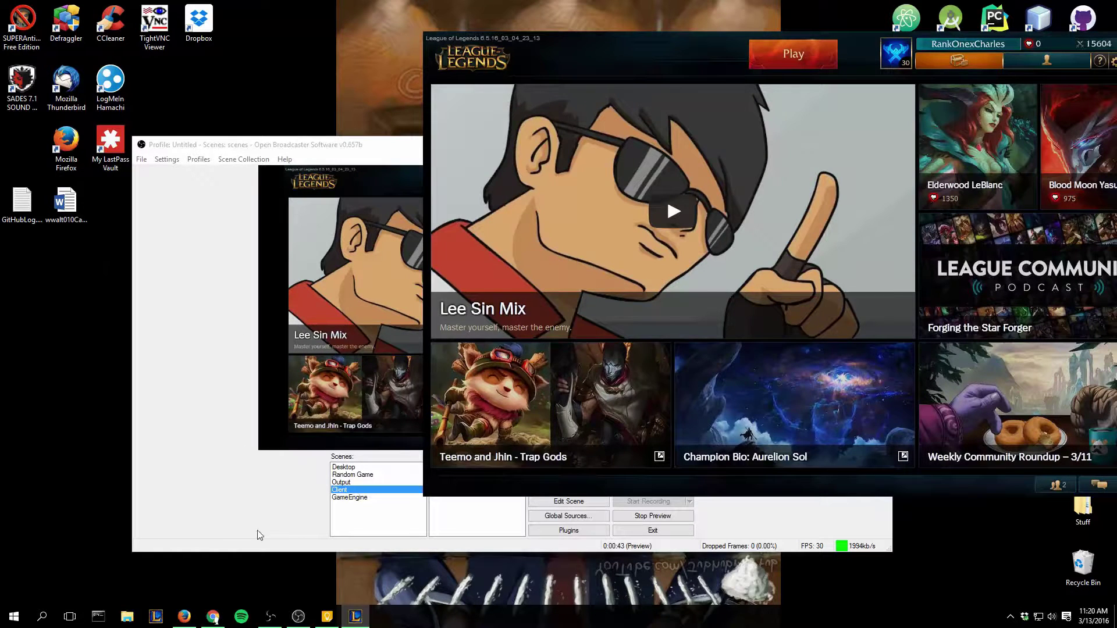
- Bring OBS forward, select GameEngine then Desktop, and nudge the OBS window up-left
{"action": "left_click", "coordinate": [344, 468]}
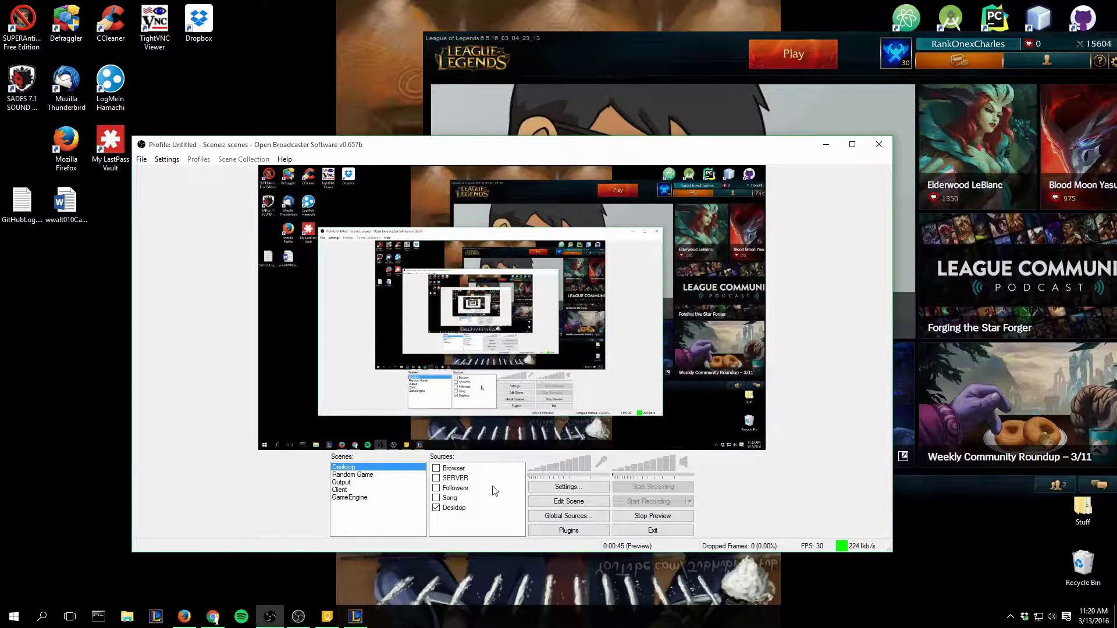
{"action": "left_click", "coordinate": [352, 497]}
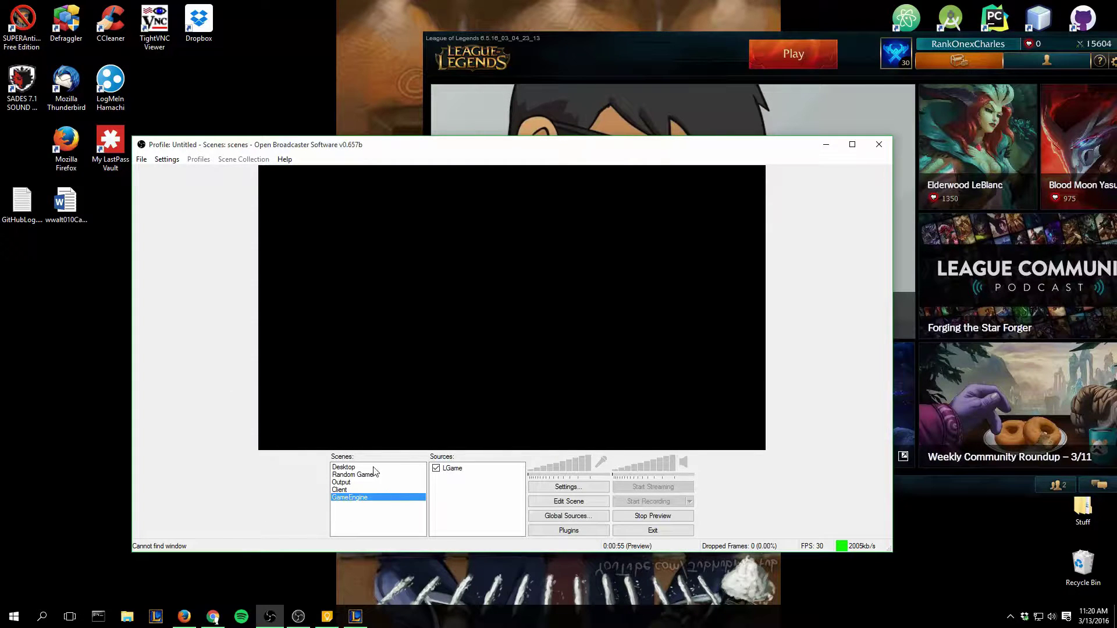
{"action": "left_click", "coordinate": [349, 467]}
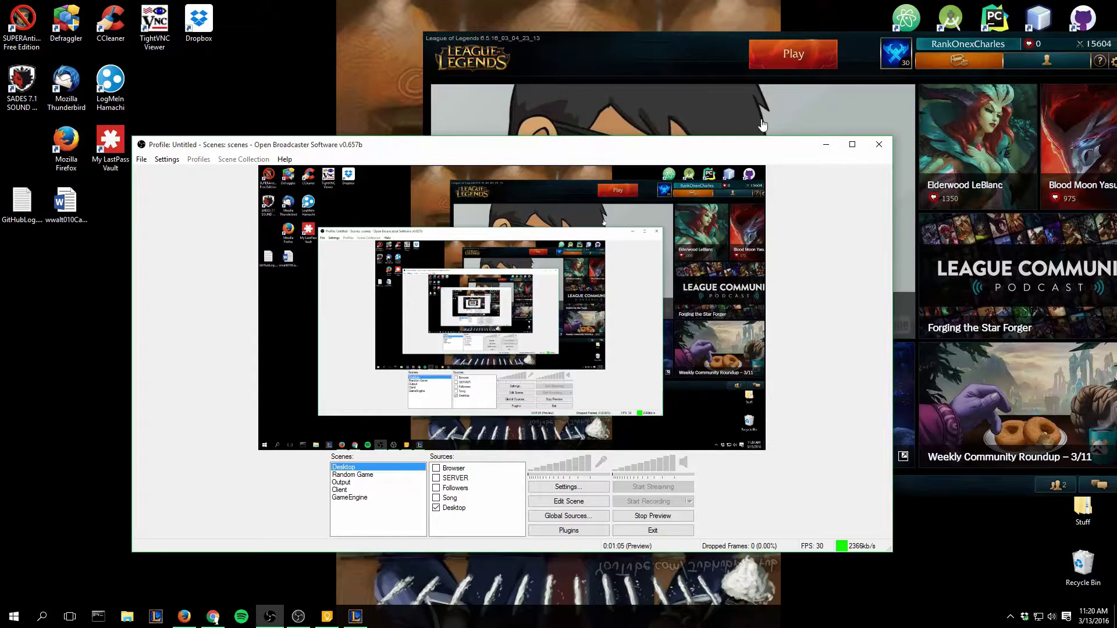
{"action": "mouse_move", "coordinate": [722, 148]}
{"action": "left_mouse_down"}
{"action": "mouse_move", "coordinate": [708, 164]}
{"action": "mouse_move", "coordinate": [704, 138]}
{"action": "left_mouse_up"}
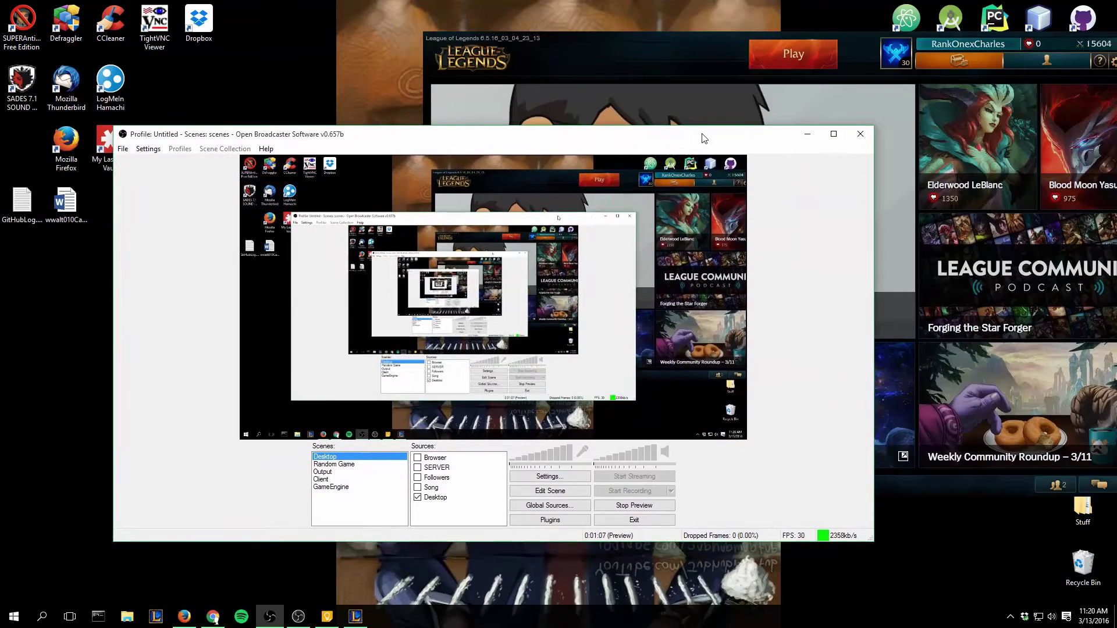